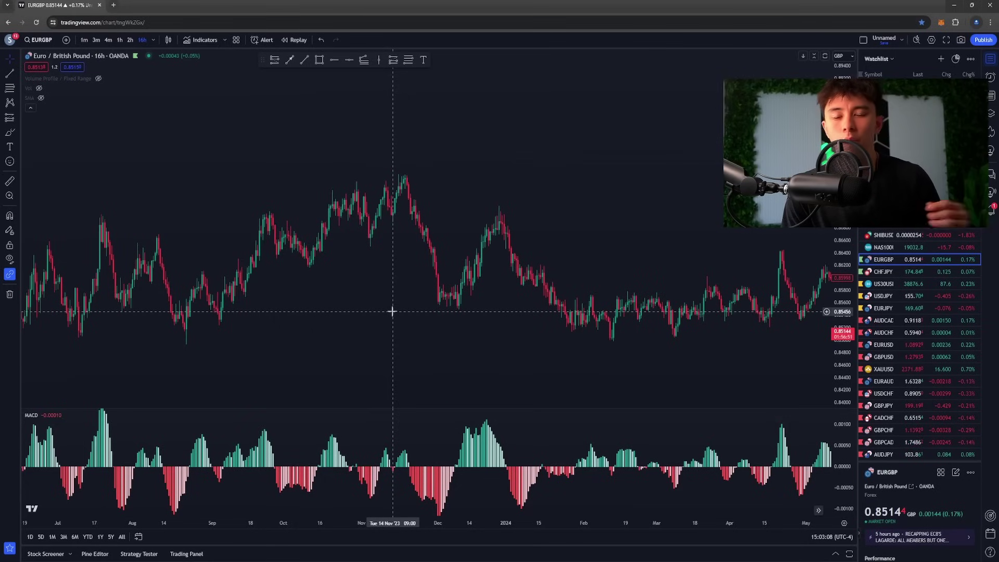
# Draw an ascending trend line from the 23 August 2023 low, under the rising swing lows, out to about mid-December.
pyautogui.scroll(-2, 364, 310)
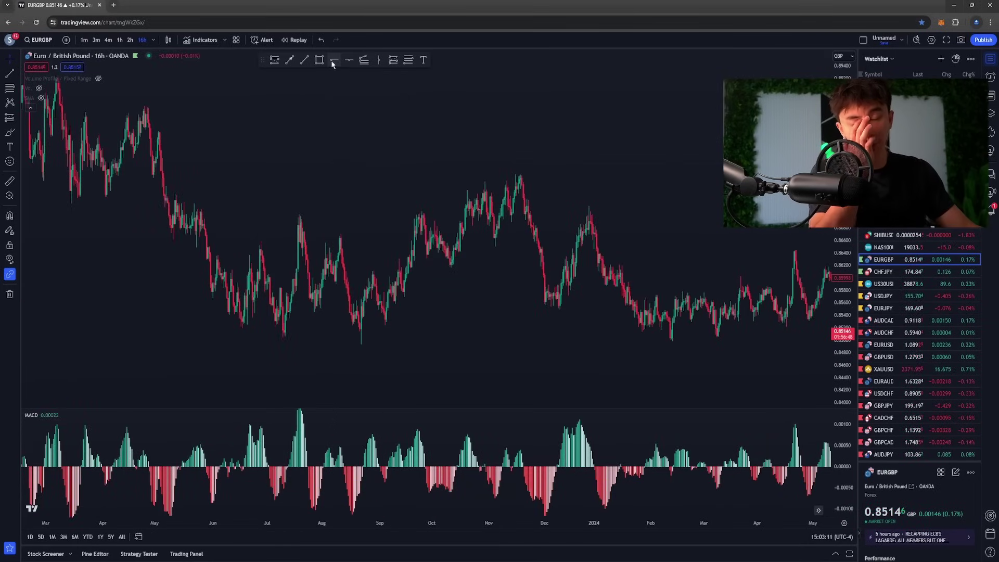
pyautogui.click(306, 59)
pyautogui.click(363, 335)
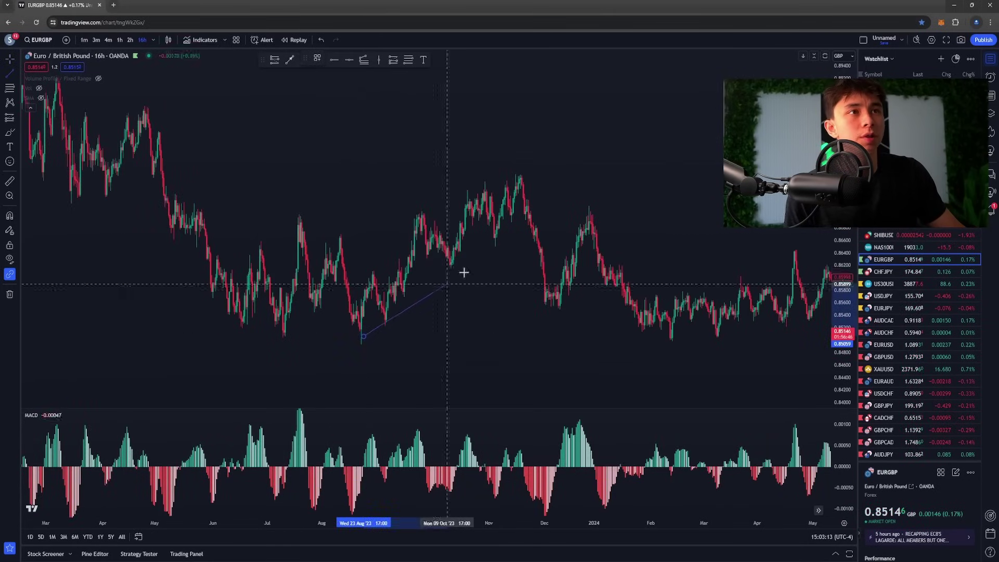
pyautogui.click(574, 180)
pyautogui.click(570, 256)
pyautogui.scroll(7, 569, 257)
pyautogui.moveTo(569, 257); pyautogui.dragTo(785, 251)
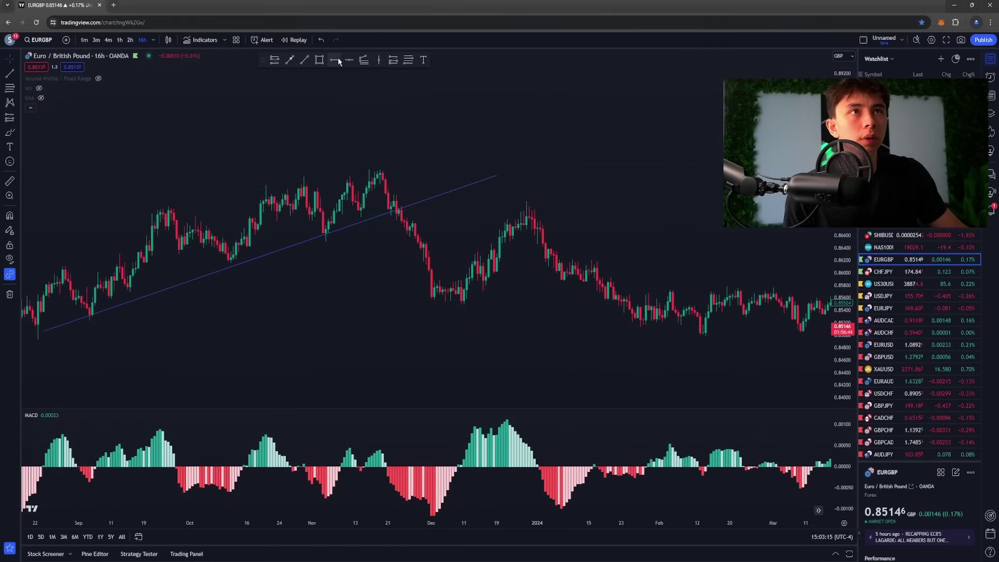
# Draw horizontal rays from the October and two November 2023 swing lows at 0.86153, 0.86537 and 0.86863.
pyautogui.click(334, 60)
pyautogui.scroll(-1, 312, 229)
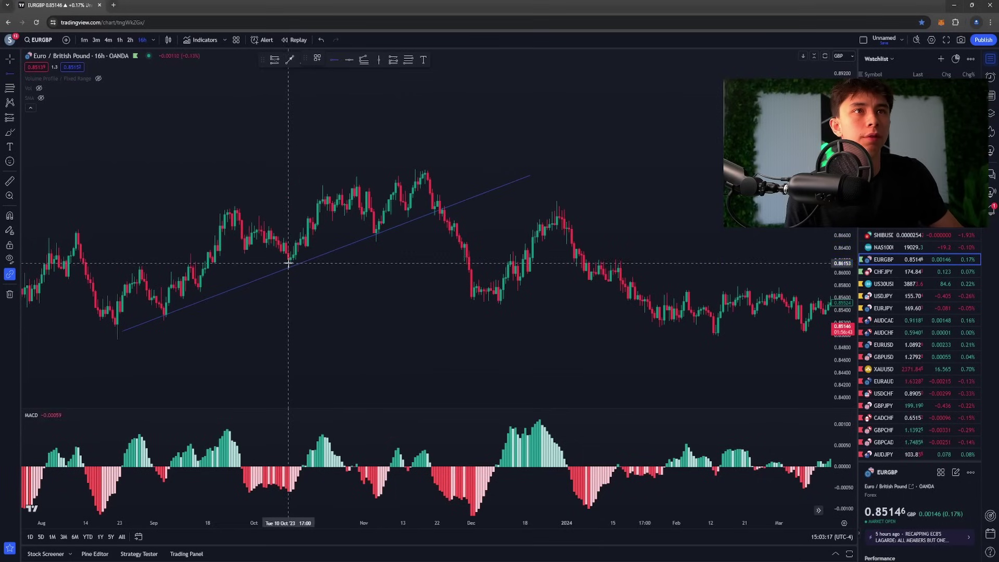
pyautogui.click(288, 263)
pyautogui.click(333, 60)
pyautogui.click(374, 240)
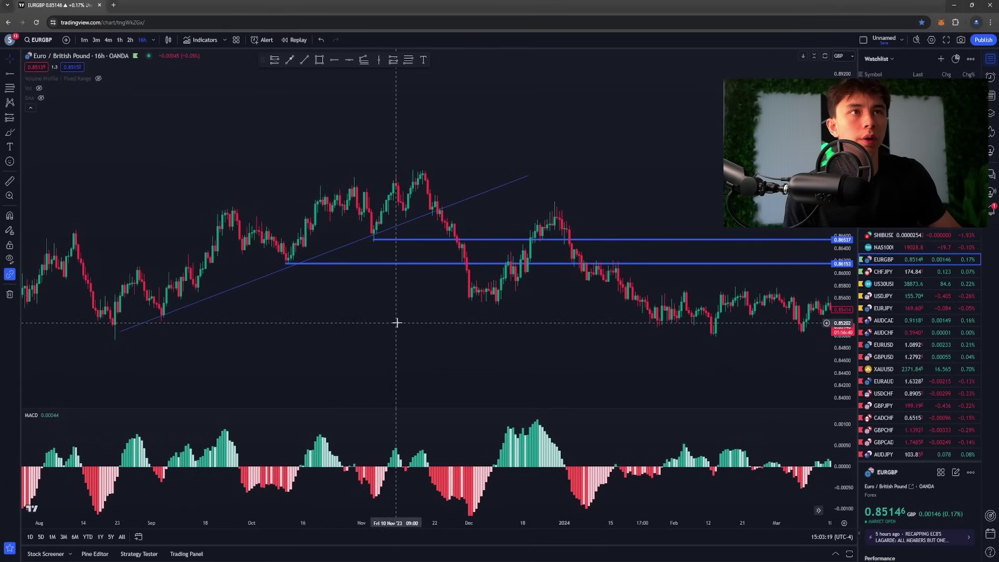
pyautogui.click(408, 216)
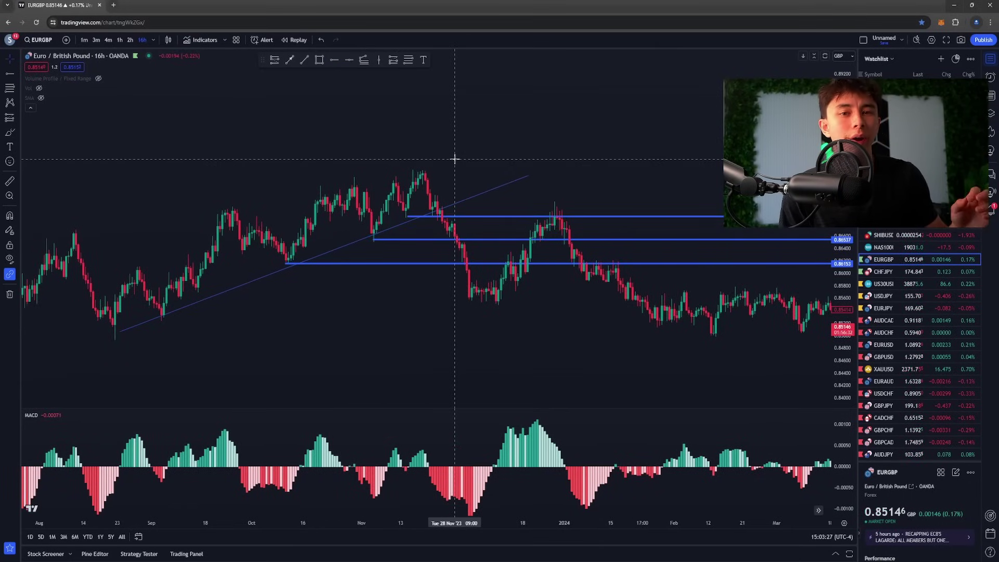
# Draw another horizontal ray from the mid-September 2023 swing low above the ascending trend line.
pyautogui.click(333, 59)
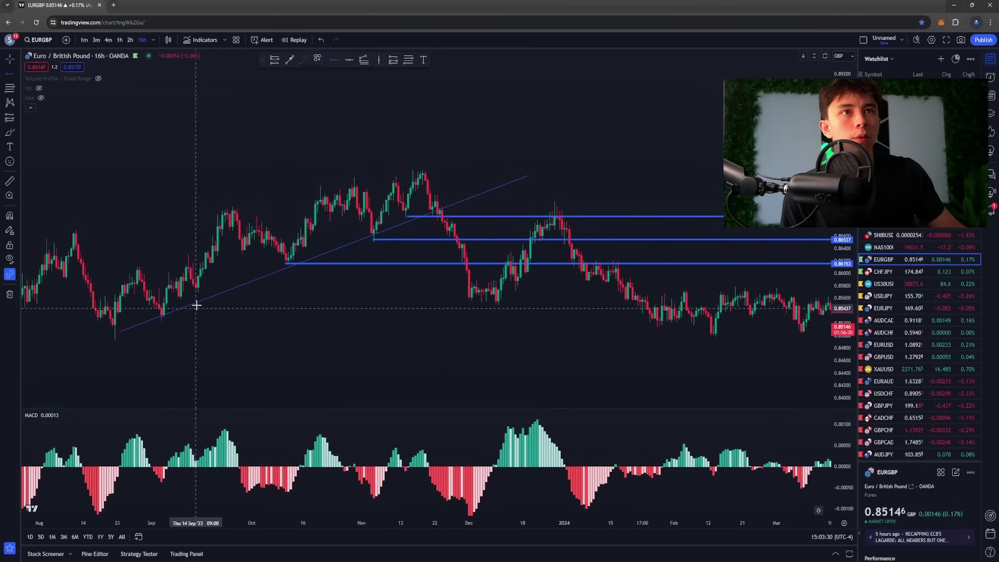
pyautogui.click(203, 294)
pyautogui.moveTo(276, 303); pyautogui.dragTo(424, 297)
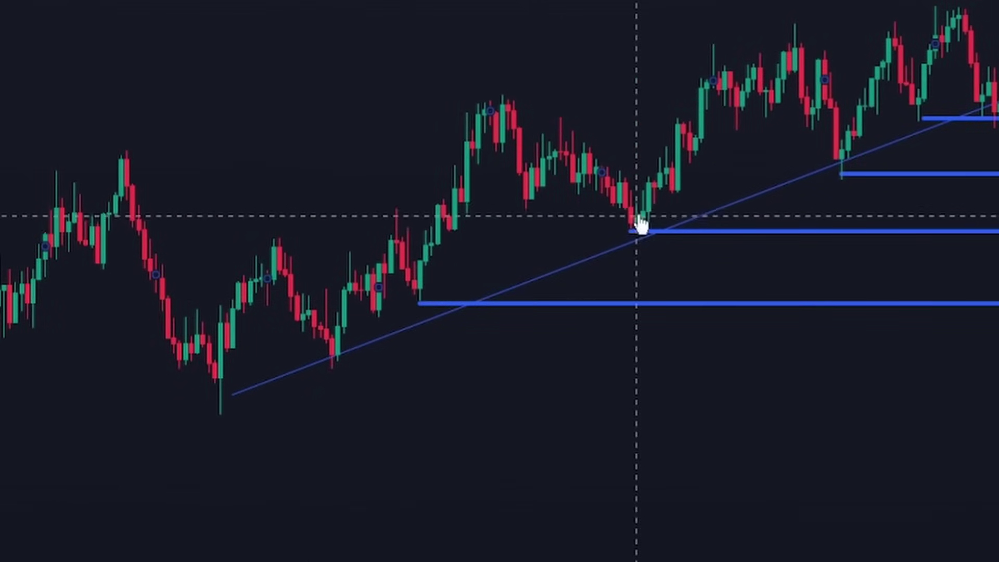
pyautogui.moveTo(848, 170); pyautogui.dragTo(558, 272)
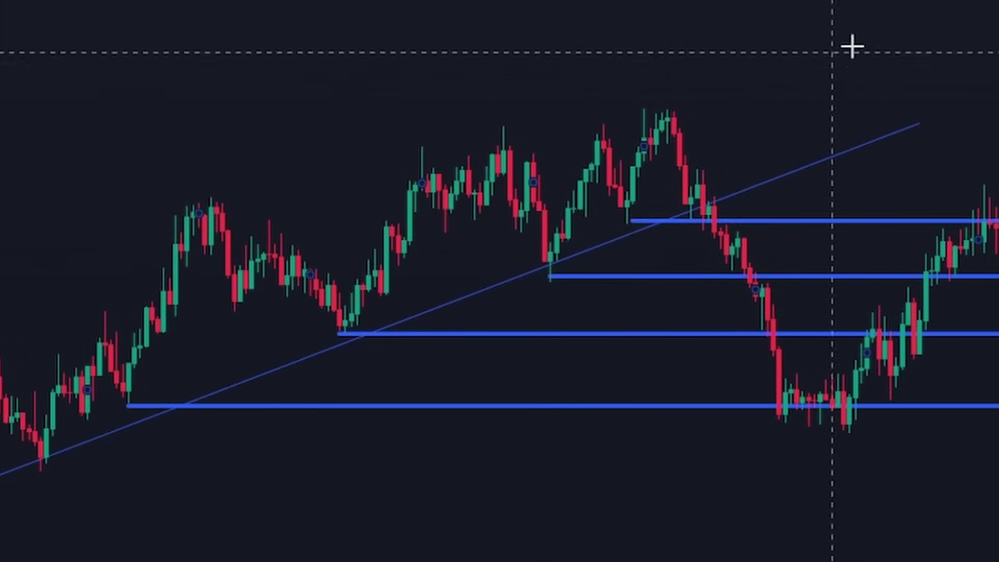
pyautogui.moveTo(963, 133); pyautogui.dragTo(721, 209)
pyautogui.scroll(3, 718, 209)
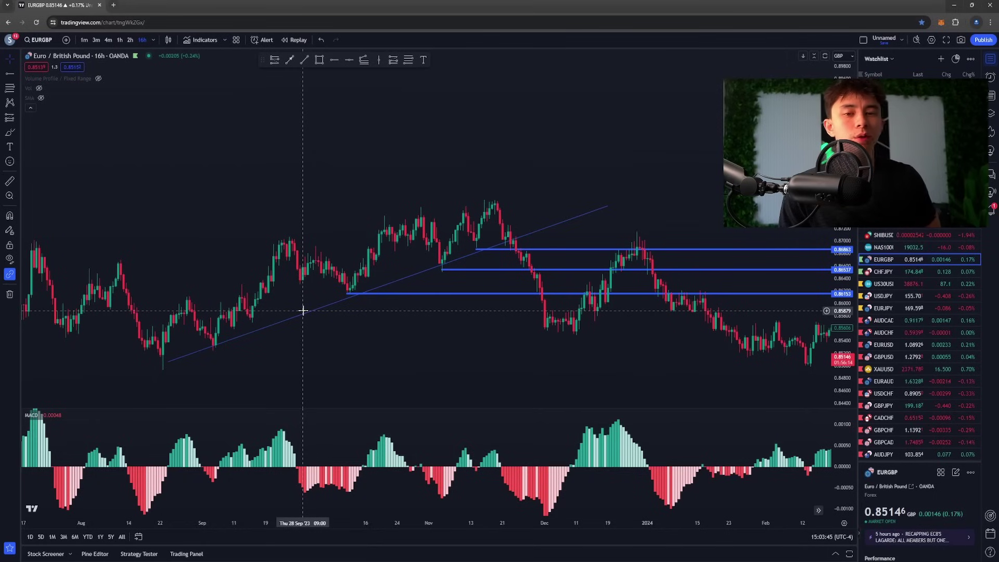
pyautogui.click(354, 298)
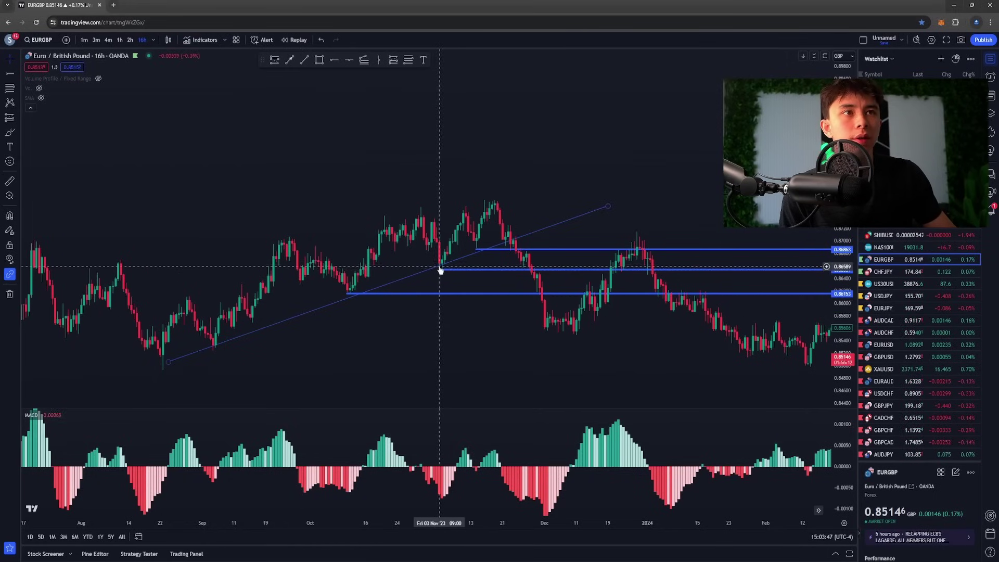
pyautogui.click(475, 255)
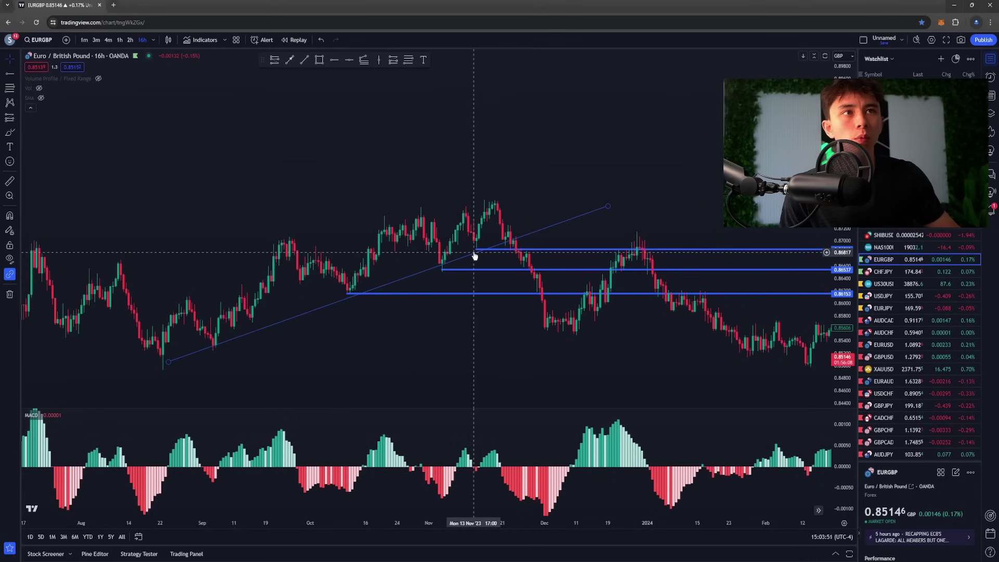
pyautogui.scroll(-2, 357, 330)
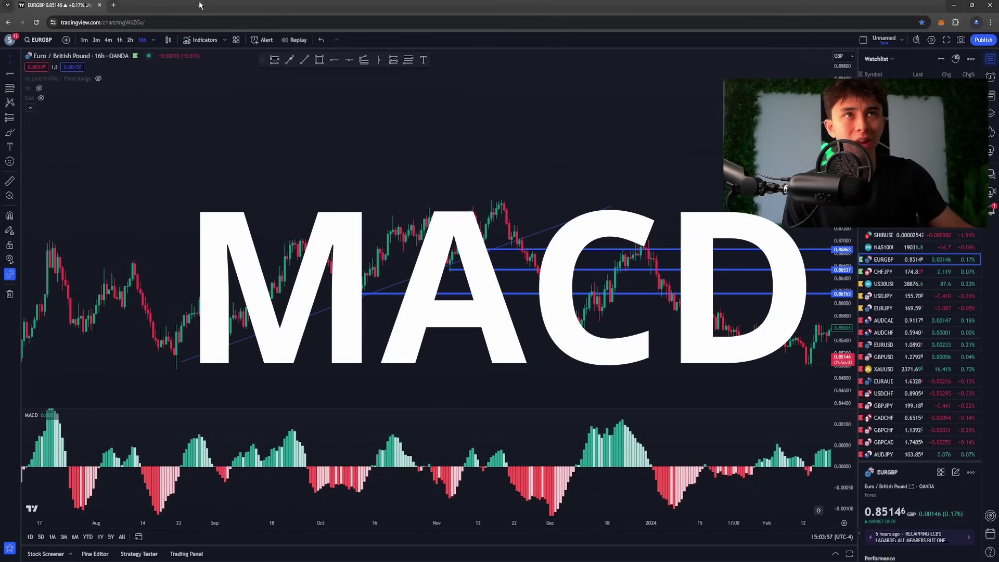
# Search the indicator library for "macd".
pyautogui.click(202, 41)
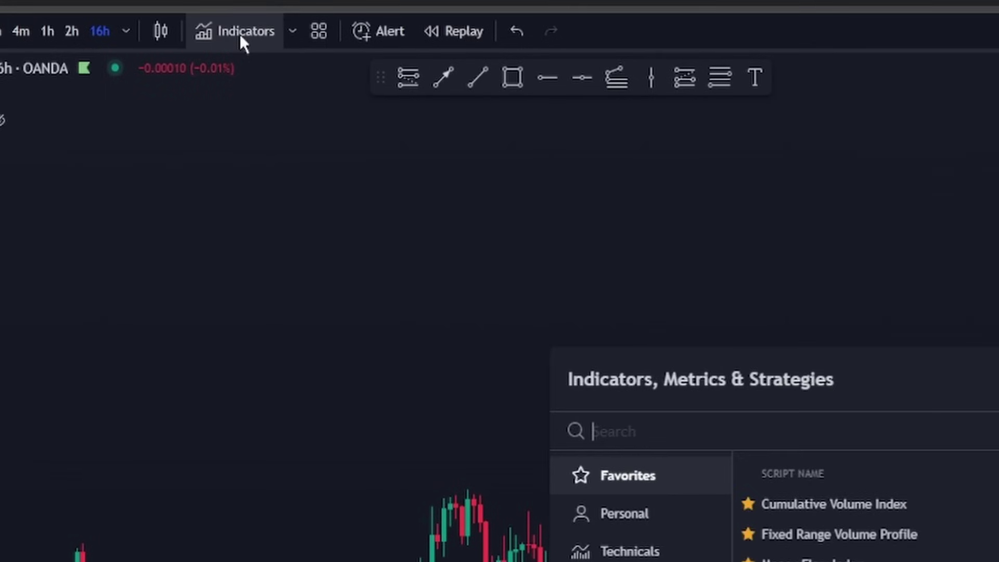
pyautogui.write('macd')
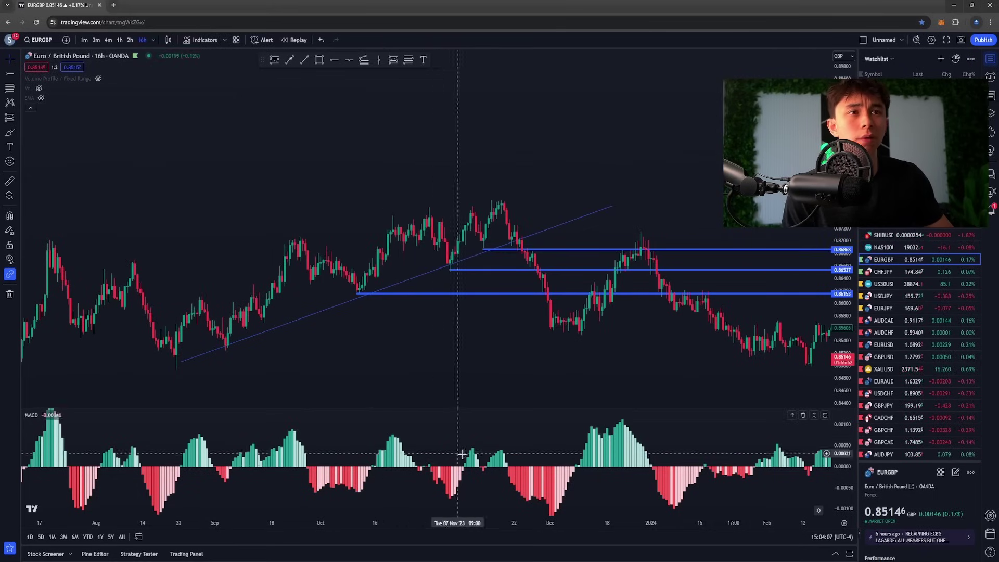
# Draw vertical lines through the three swing lows where the horizontal rays start, extending down to the MACD histogram.
pyautogui.scroll(2, 386, 393)
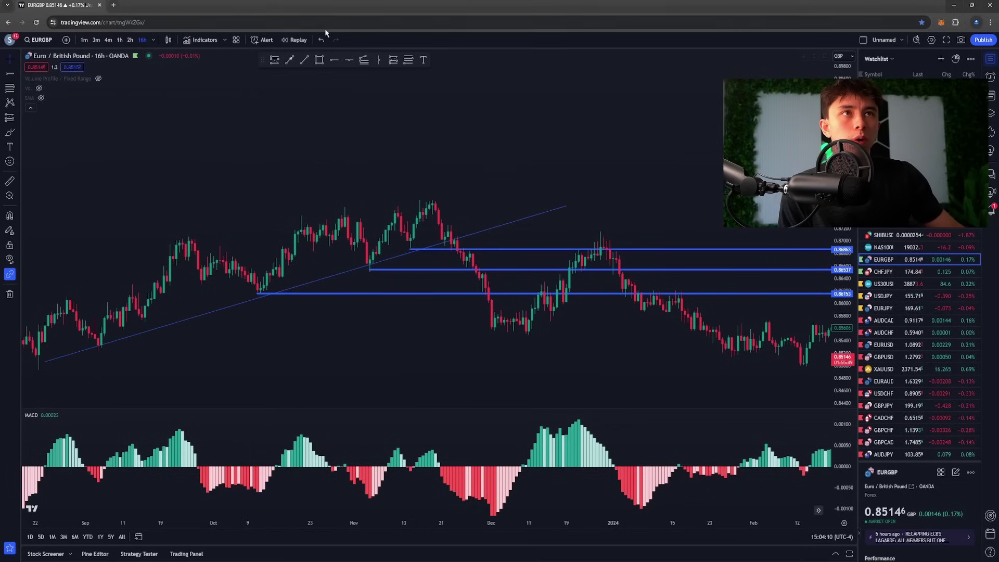
pyautogui.click(258, 282)
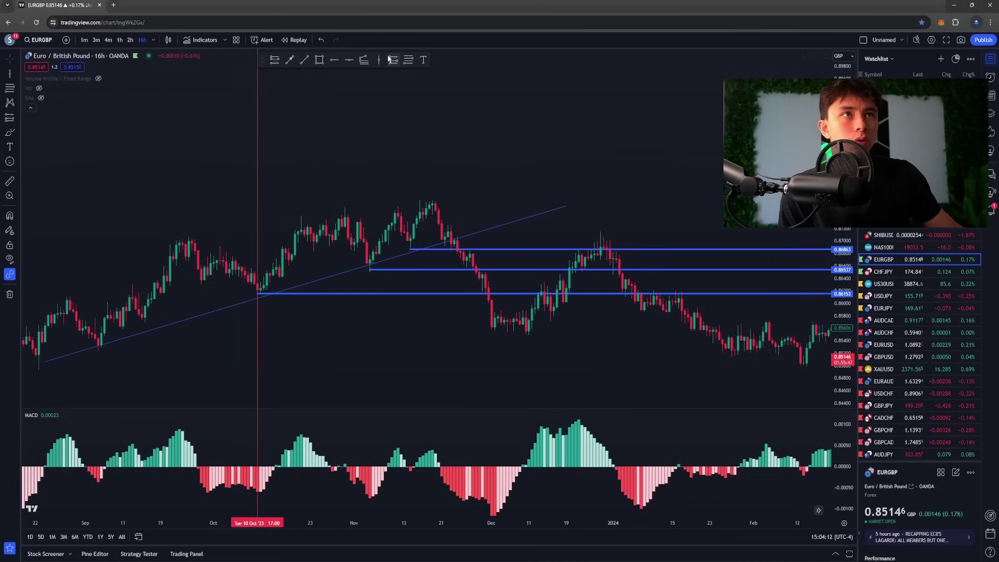
pyautogui.click(370, 271)
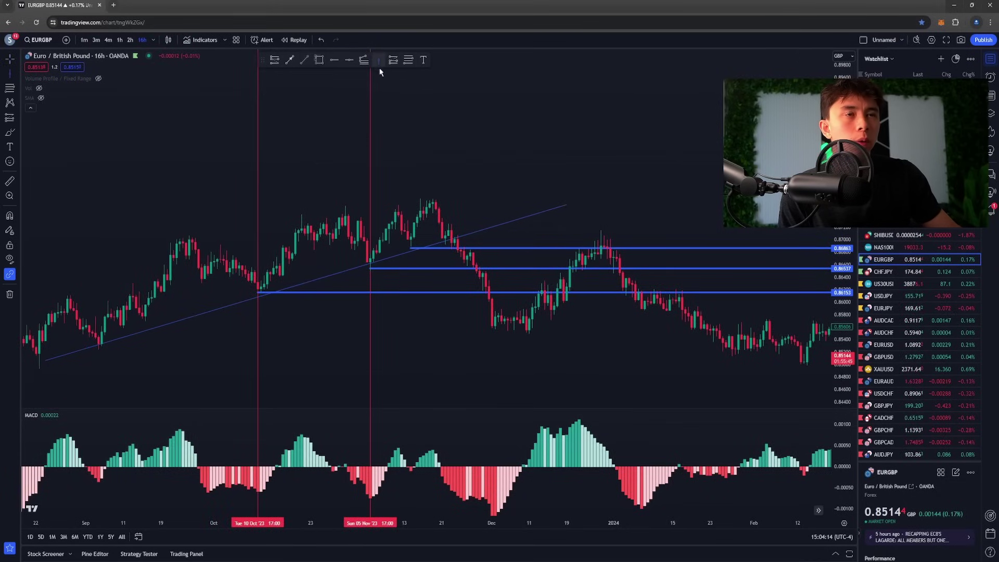
pyautogui.click(411, 241)
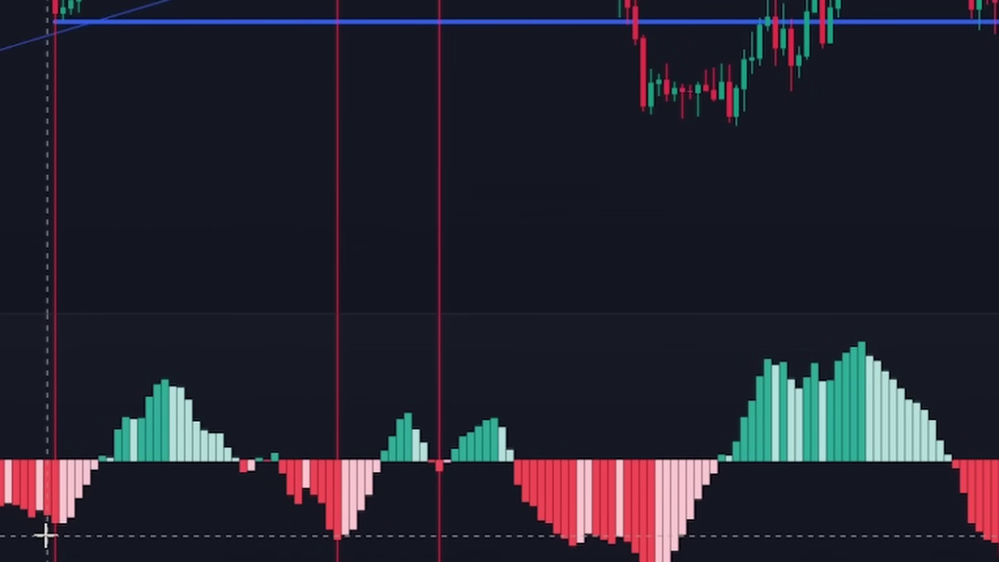
# Delete the vertical lines marking the swing lows.
pyautogui.click(55, 465)
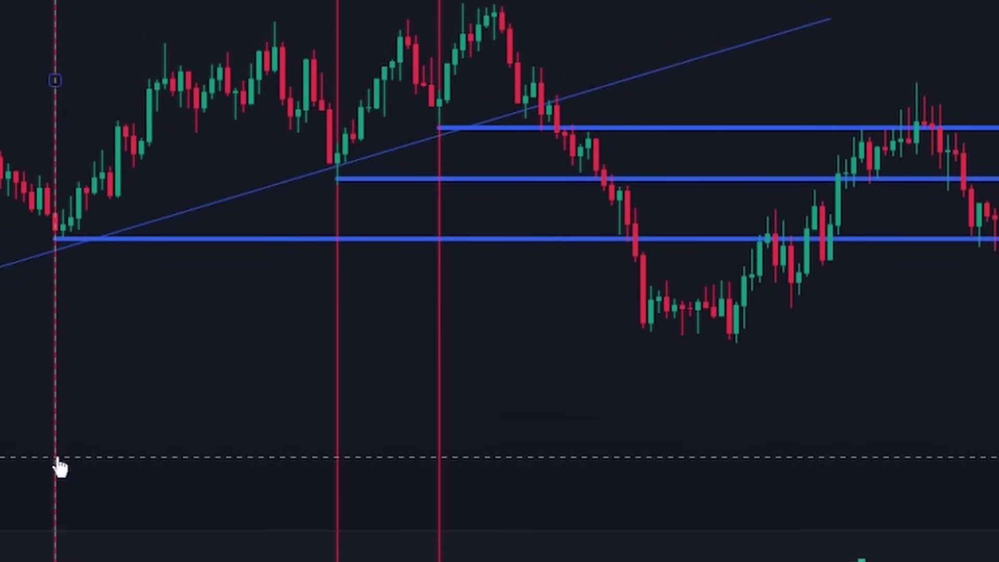
pyautogui.press('Delete')
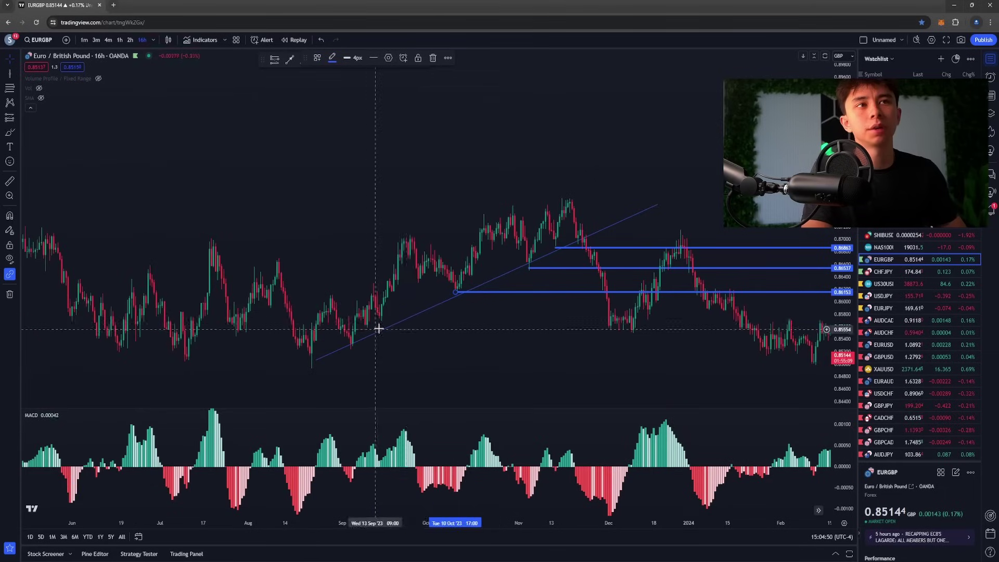
# Delete the two lower horizontal rays at 0.86153 and 0.86537, keeping only the one from the mid-November low.
pyautogui.moveTo(511, 341); pyautogui.dragTo(437, 345)
pyautogui.click(419, 297)
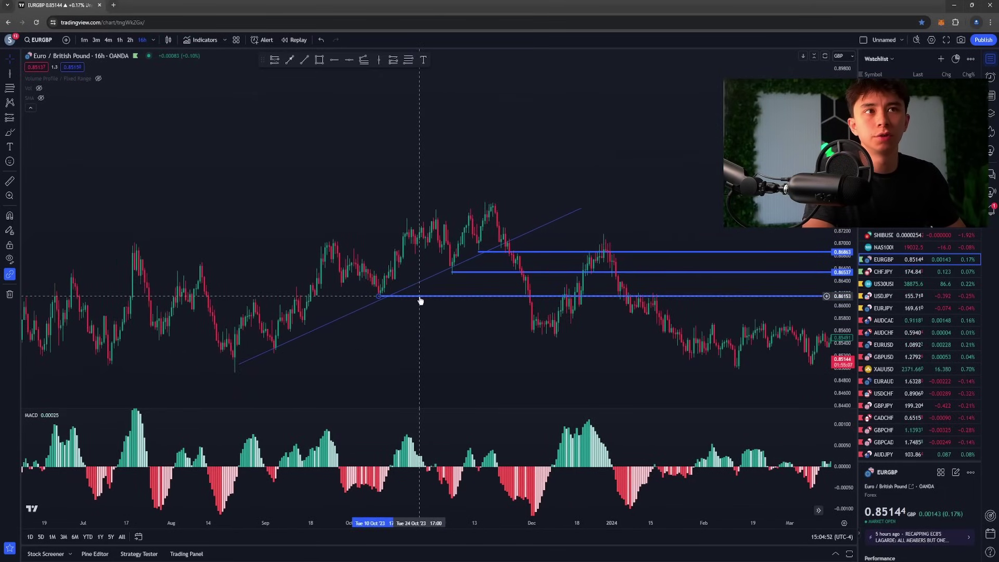
pyautogui.press('Delete')
pyautogui.click(469, 272)
pyautogui.press('Delete')
pyautogui.moveTo(462, 301); pyautogui.dragTo(404, 312)
pyautogui.scroll(2, 333, 335)
pyautogui.scroll(-2, 323, 338)
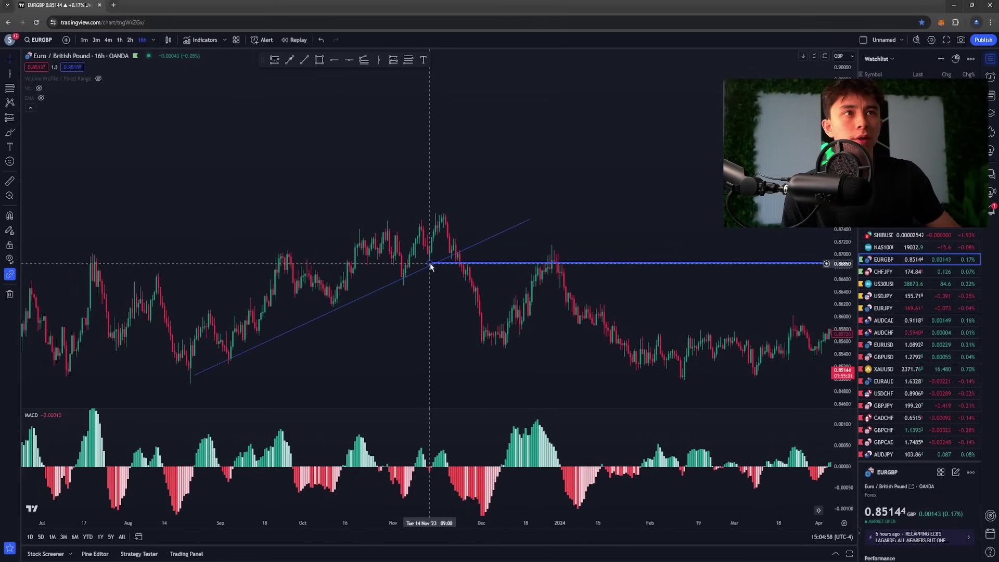
pyautogui.moveTo(431, 266); pyautogui.dragTo(430, 268)
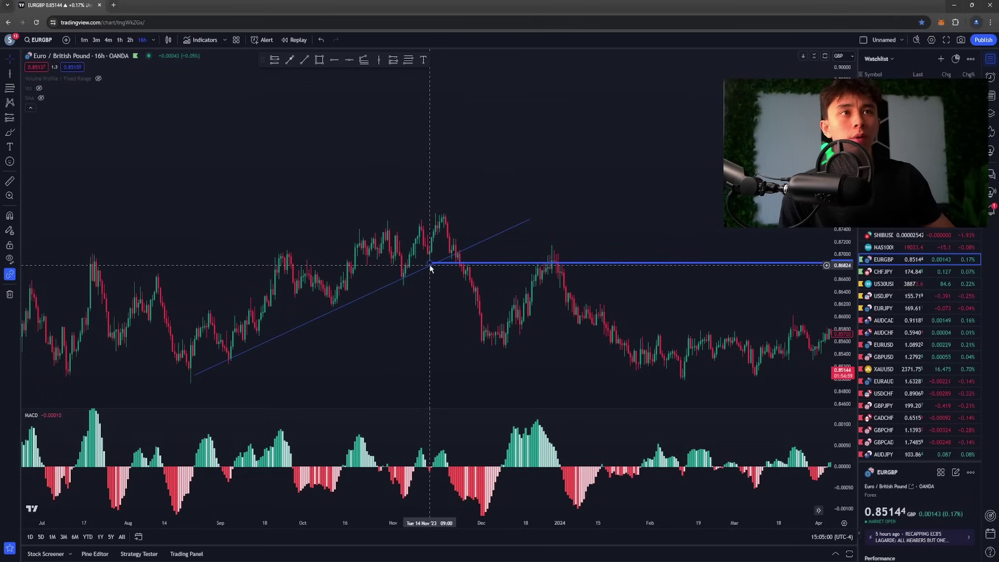
pyautogui.scroll(1, 363, 311)
pyautogui.moveTo(377, 302); pyautogui.dragTo(422, 284)
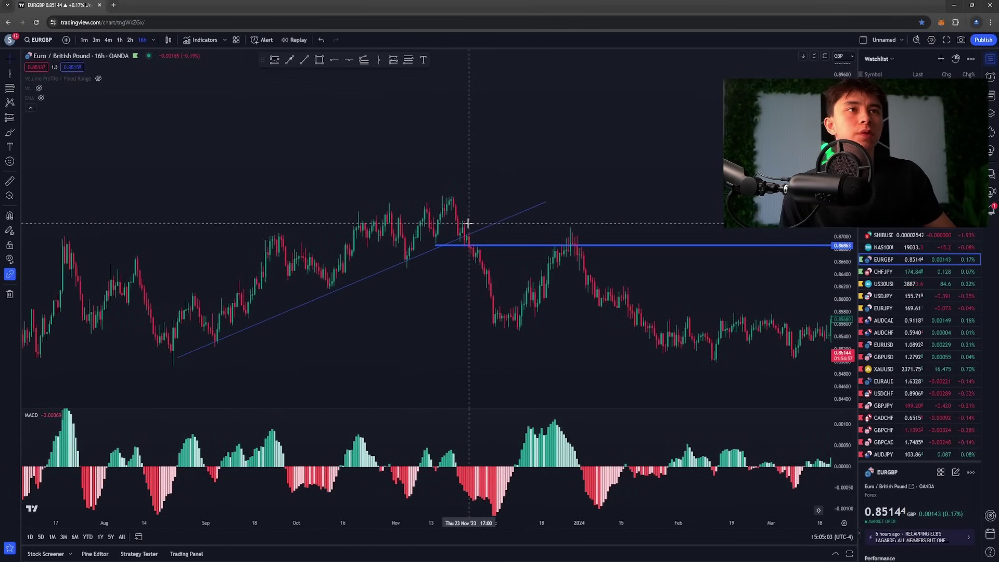
pyautogui.click(290, 60)
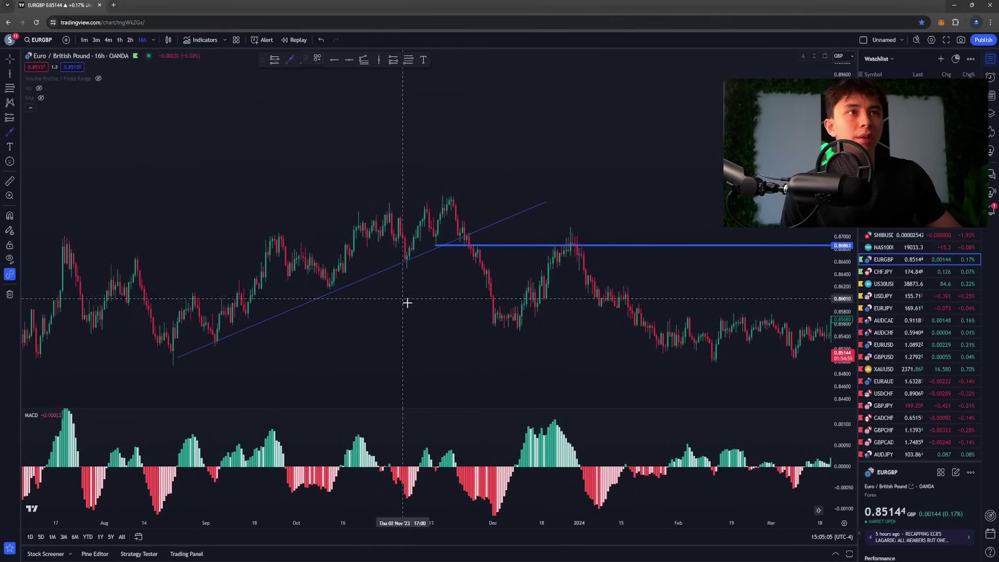
pyautogui.click(406, 306)
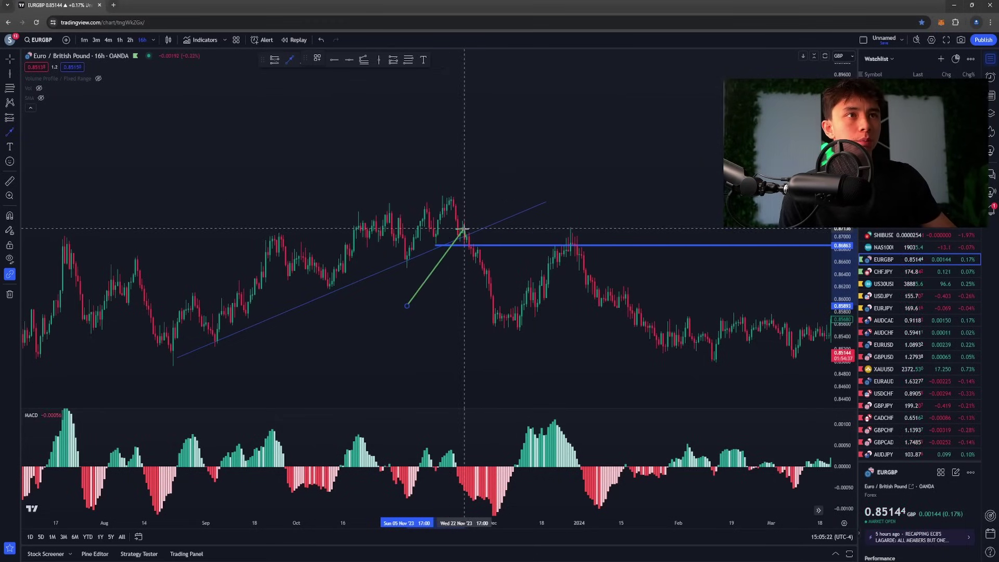
pyautogui.press('Escape')
pyautogui.click(441, 250)
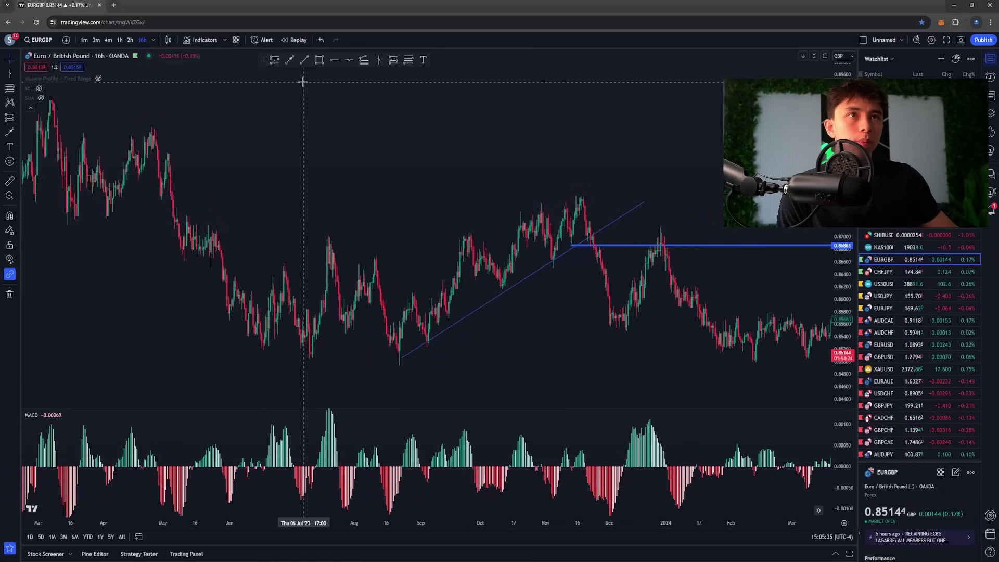
# Draw a descending trend line from the early March 2023 high across the falling price action to about mid-September.
pyautogui.moveTo(303, 82); pyautogui.dragTo(321, 101)
pyautogui.scroll(-1, 320, 72)
pyautogui.click(305, 60)
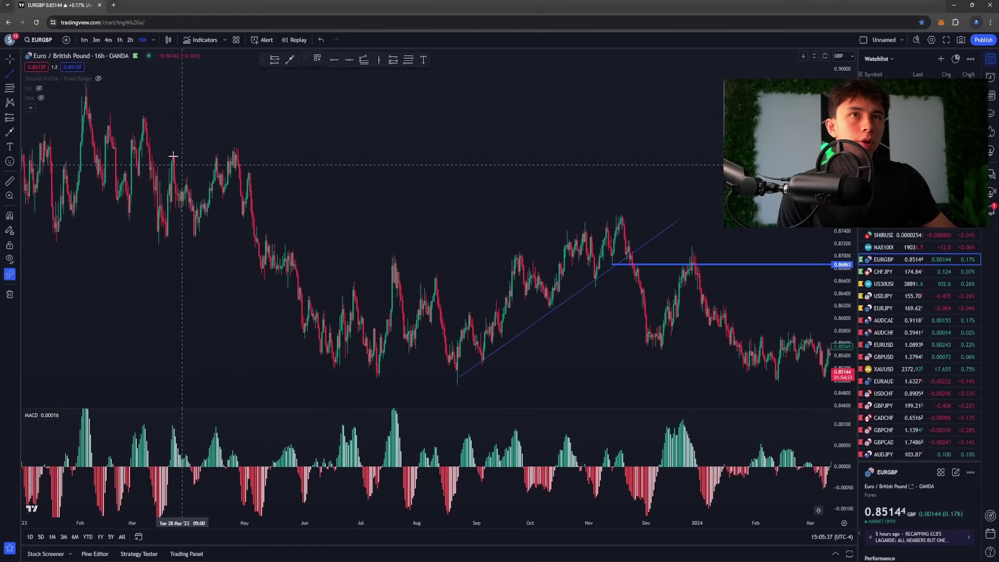
pyautogui.click(134, 107)
pyautogui.click(503, 403)
pyautogui.moveTo(449, 233); pyautogui.dragTo(448, 229)
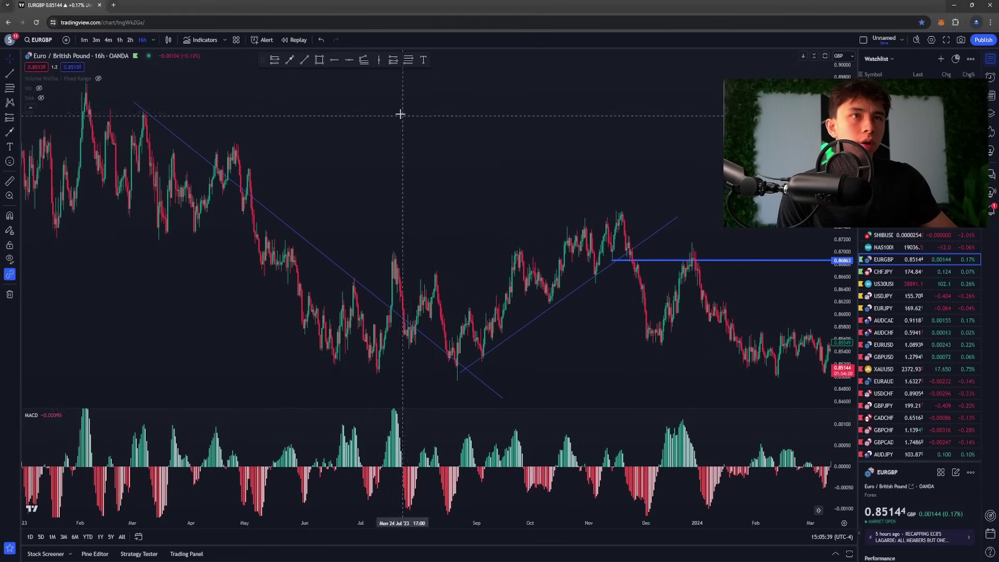
# Draw a horizontal ray at the late-June 2023 swing high and move it to the late-August swing high at 0.86042.
pyautogui.click(334, 60)
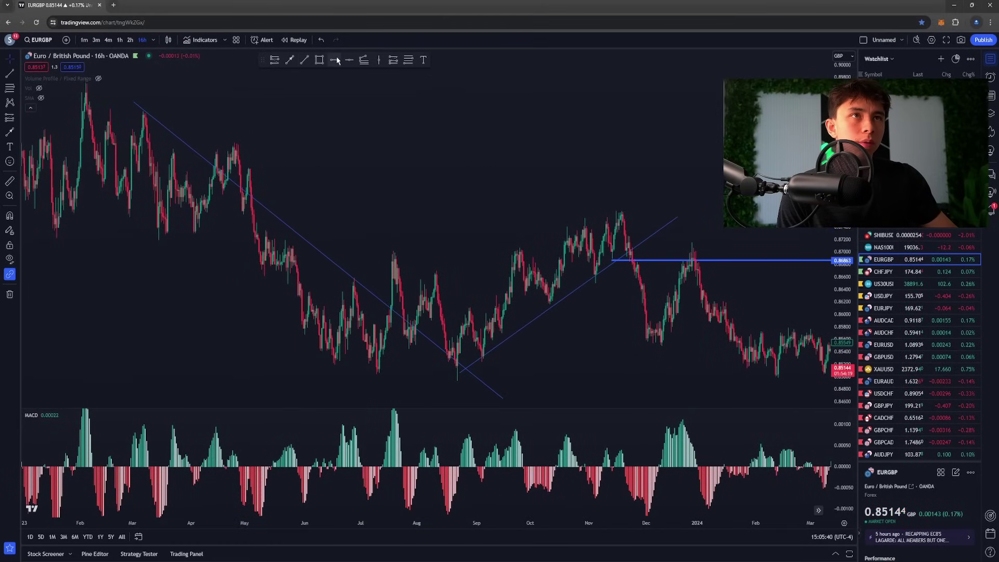
pyautogui.click(347, 281)
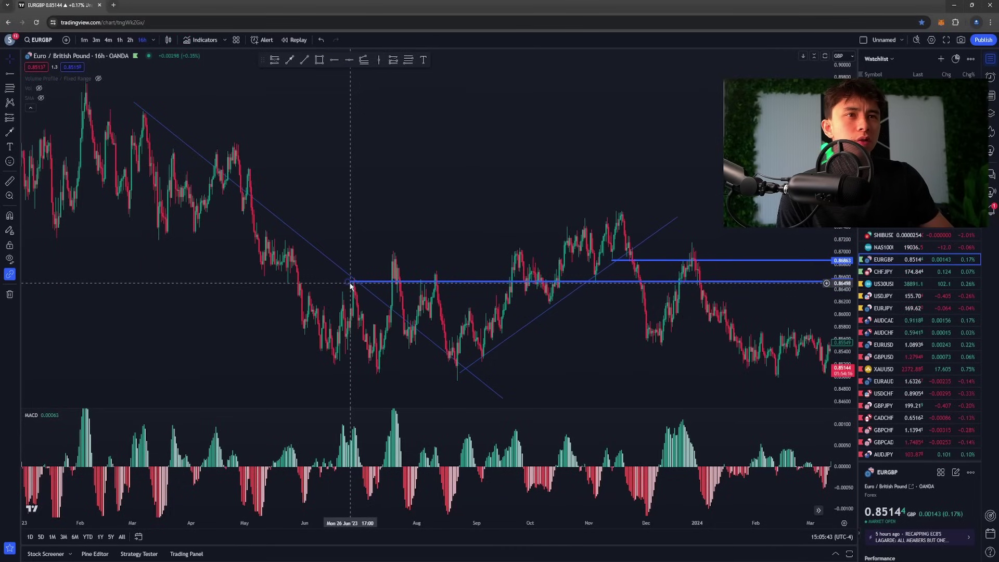
pyautogui.moveTo(350, 281); pyautogui.dragTo(352, 284)
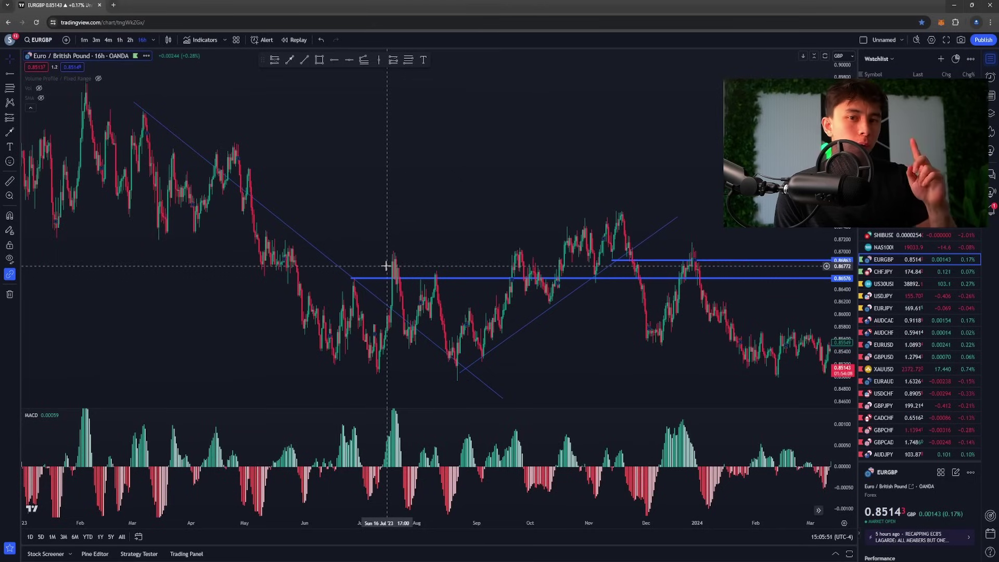
pyautogui.moveTo(352, 278); pyautogui.dragTo(461, 312)
pyautogui.scroll(3, 459, 284)
pyautogui.hotkey('alt', 't')
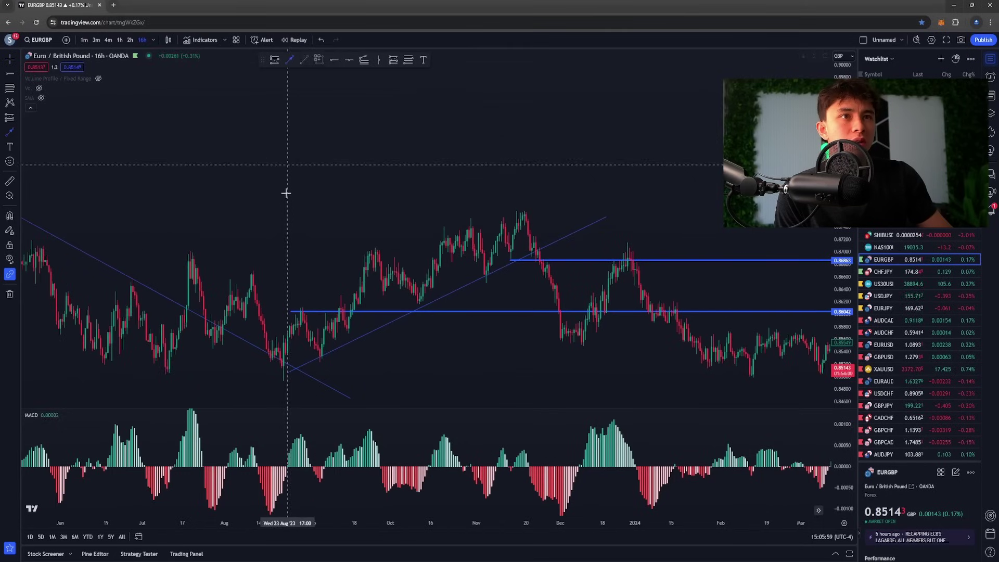
pyautogui.click(258, 217)
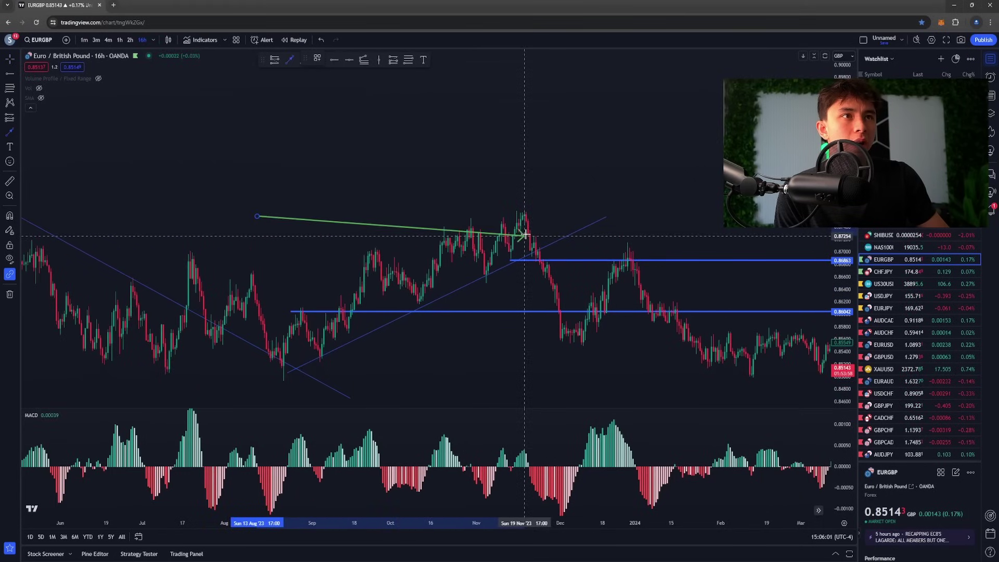
pyautogui.press('Escape')
# Delete the horizontal ray at 0.86042 from the late-August swing high and the descending trend line from the March high.
pyautogui.scroll(-3, 367, 290)
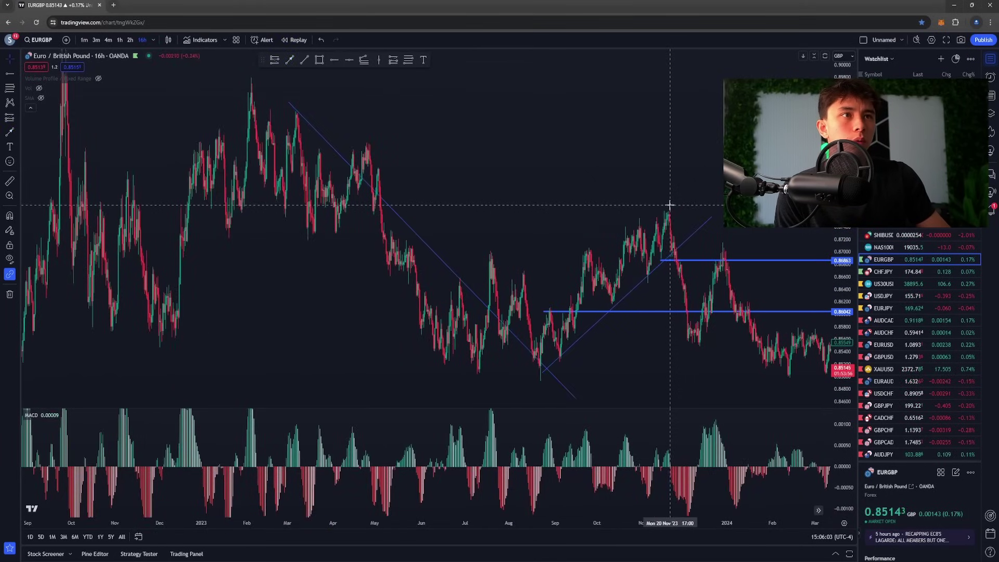
pyautogui.scroll(2, 687, 218)
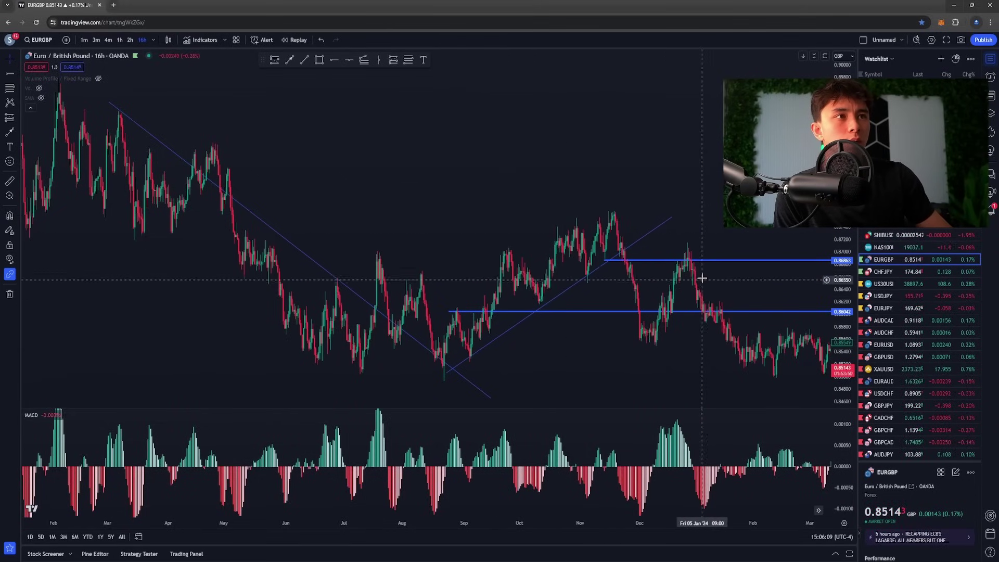
pyautogui.scroll(2, 468, 354)
pyautogui.click(454, 313)
pyautogui.press('Delete')
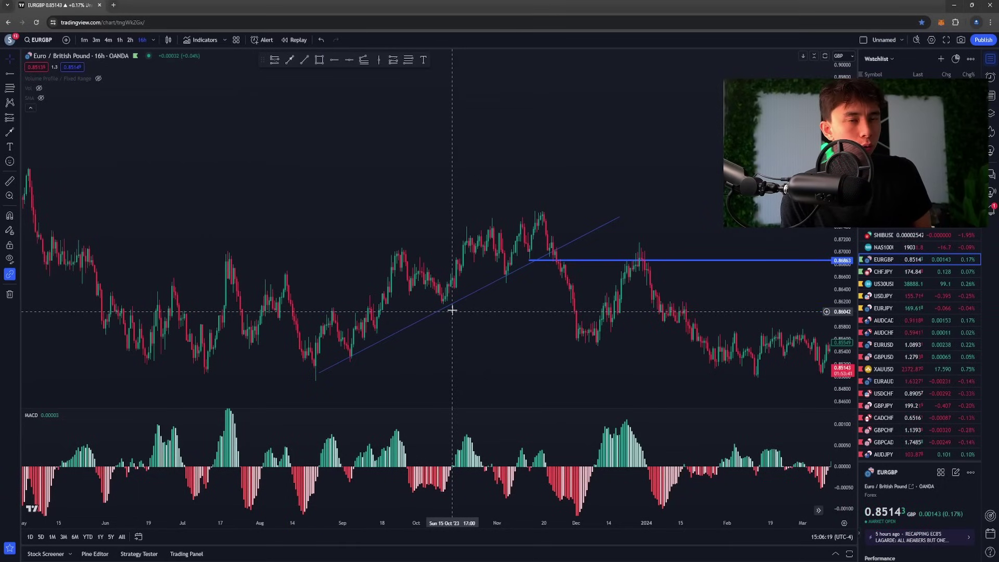
# Examine the late-November 2023 candles where price crosses the ascending trend line and the horizontal ray at 0.86863.
pyautogui.scroll(2, 445, 302)
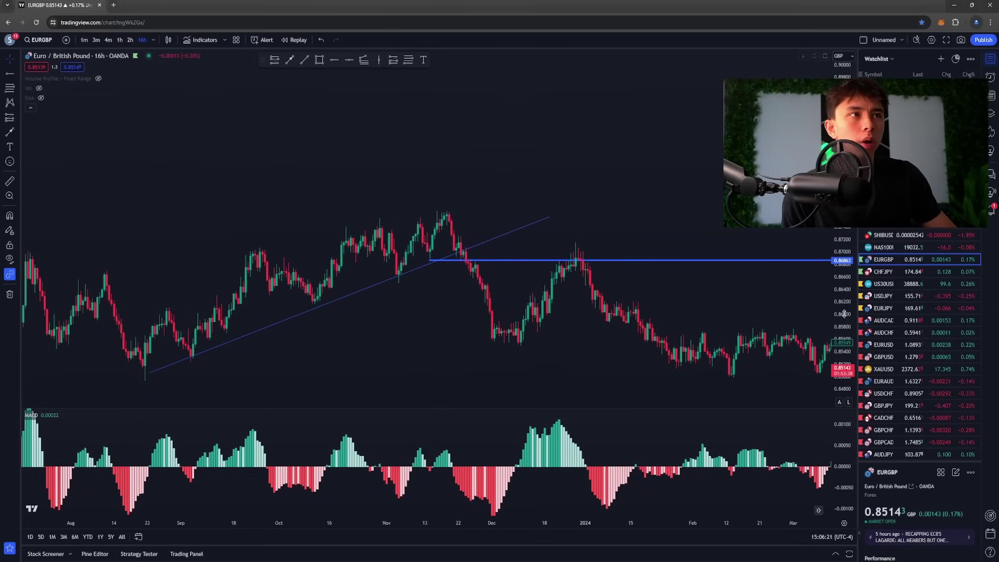
pyautogui.scroll(1, 759, 156)
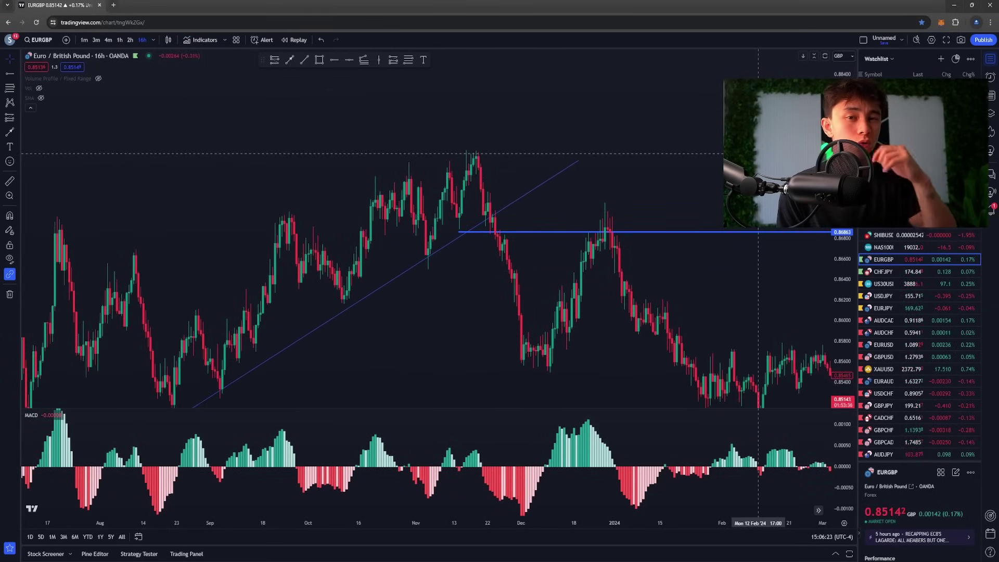
pyautogui.scroll(2, 803, 289)
pyautogui.moveTo(564, 219); pyautogui.dragTo(695, 194)
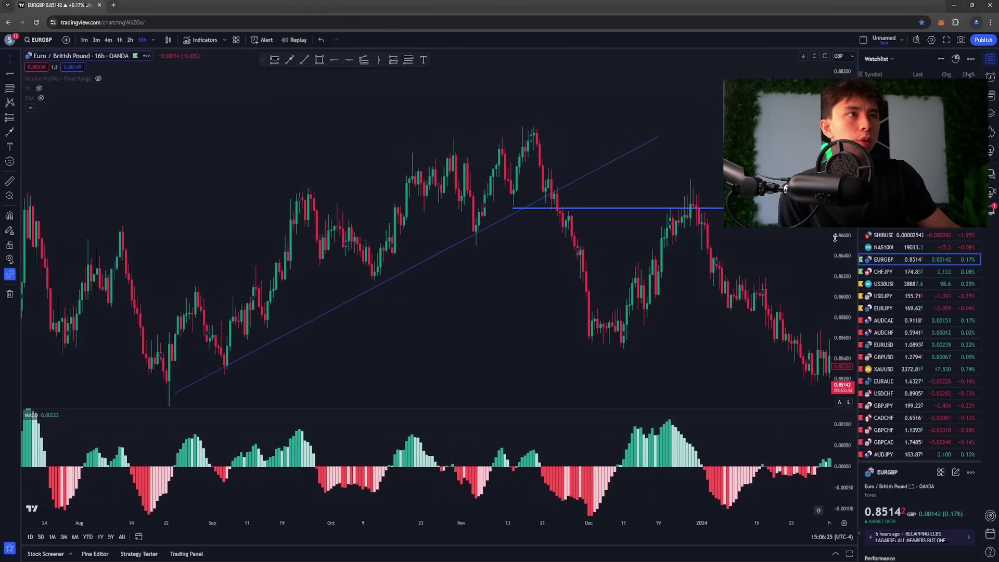
pyautogui.moveTo(842, 262); pyautogui.dragTo(842, 125)
pyautogui.scroll(4, 671, 137)
pyautogui.moveTo(453, 159); pyautogui.dragTo(562, 181)
pyautogui.scroll(5, 504, 186)
pyautogui.scroll(3, 502, 185)
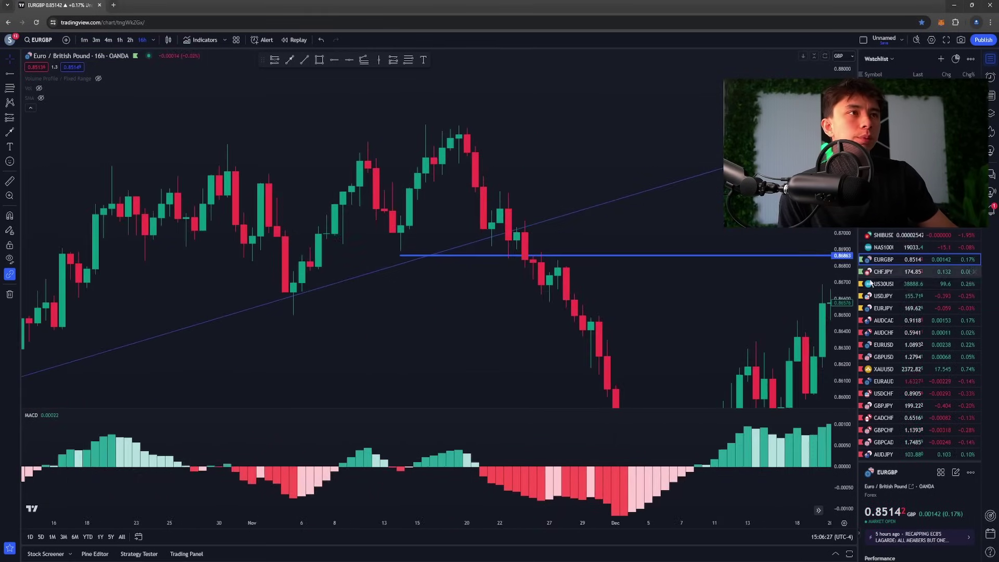
pyautogui.click(290, 62)
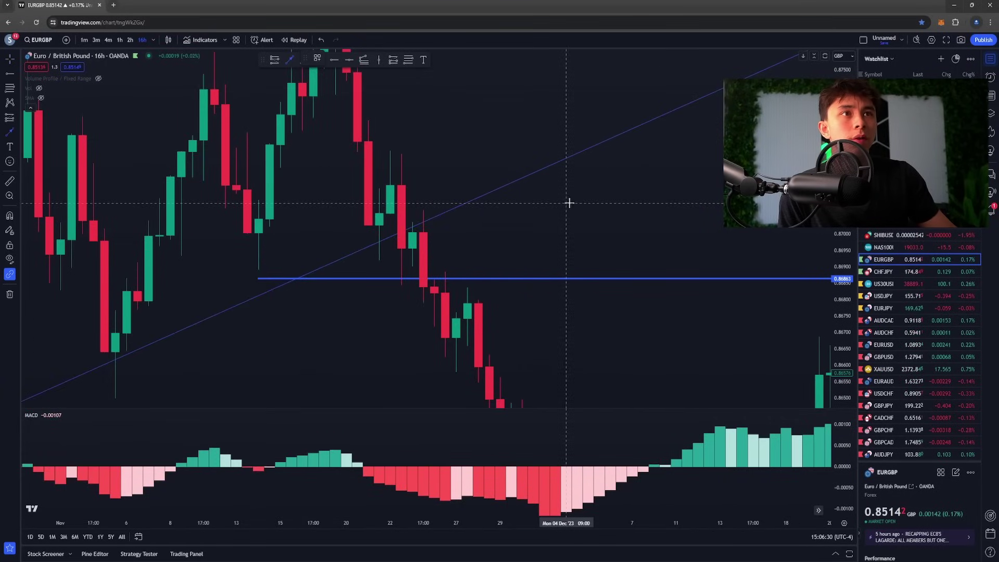
pyautogui.click(566, 202)
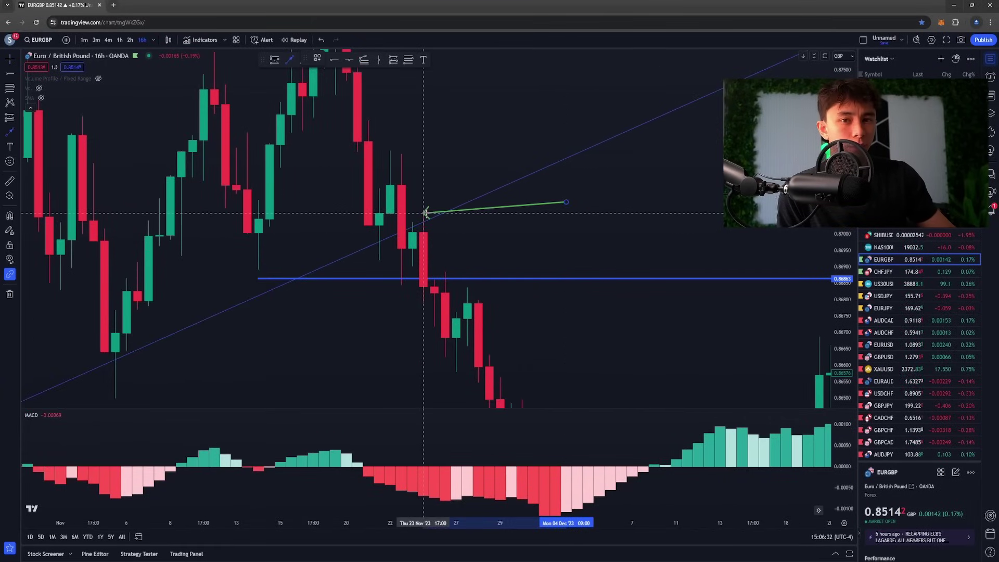
pyautogui.press('Escape')
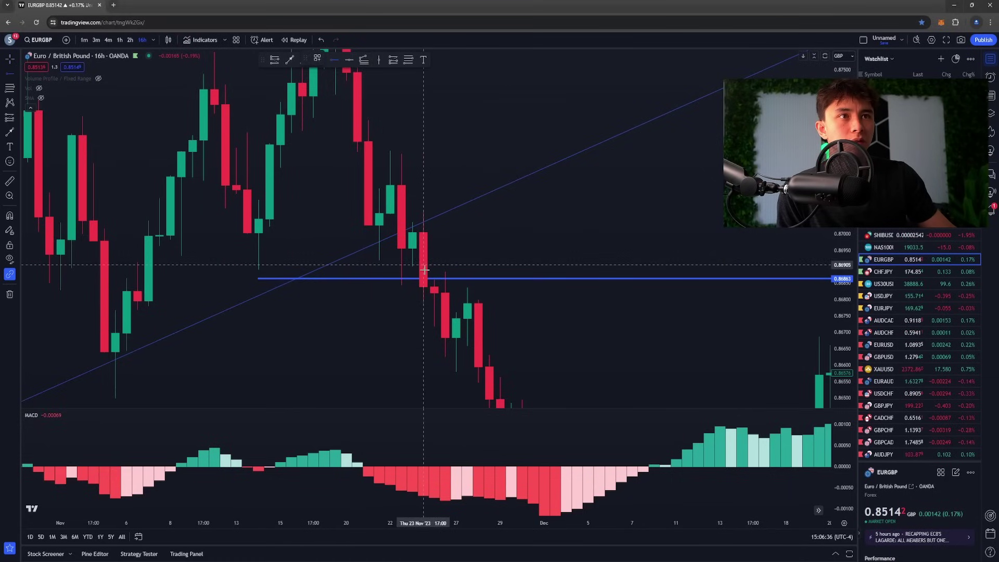
# Draw a horizontal ray from the low of the 23 November 2023 breakout candle at 0.86795.
pyautogui.click(412, 301)
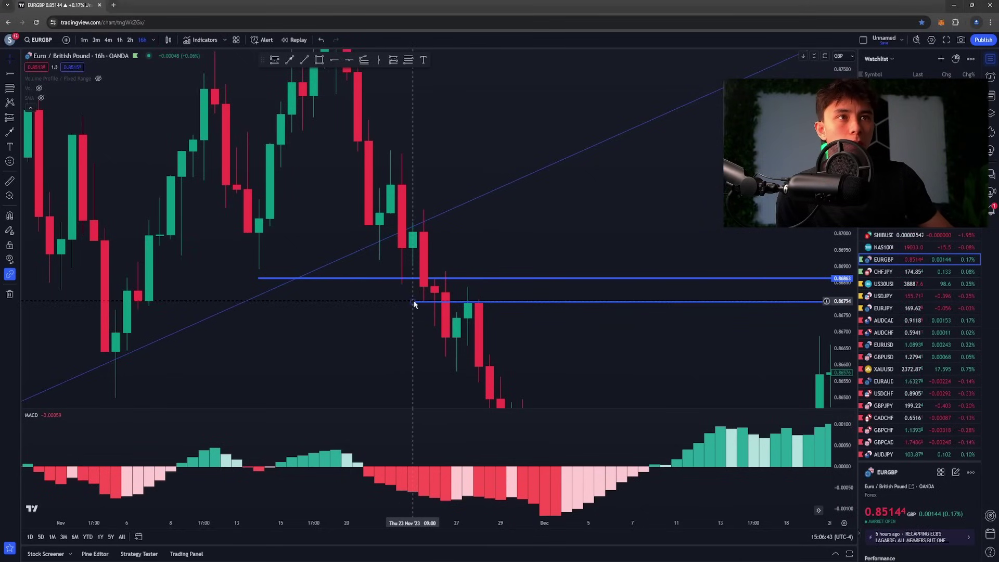
pyautogui.click(423, 300)
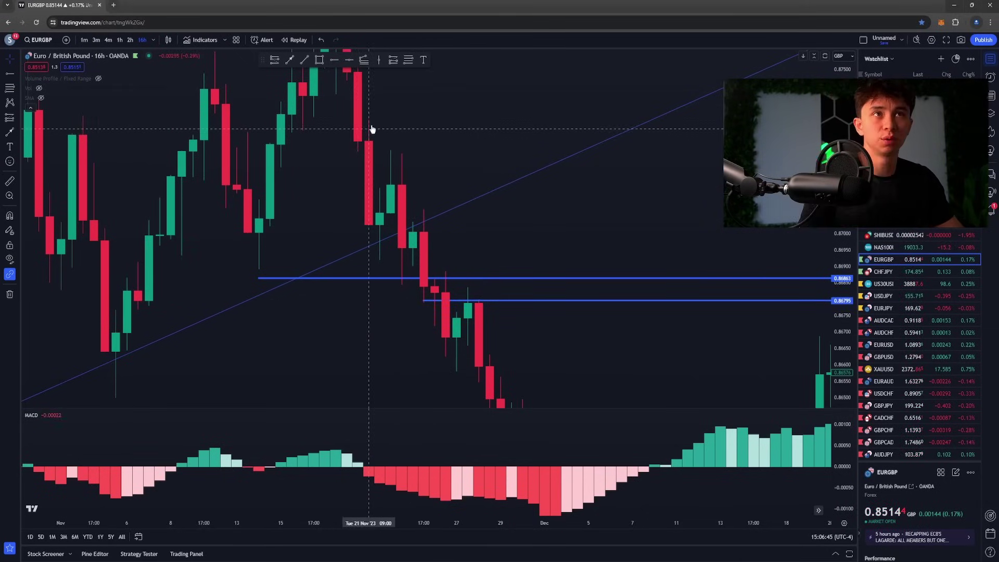
pyautogui.click(290, 60)
pyautogui.click(357, 378)
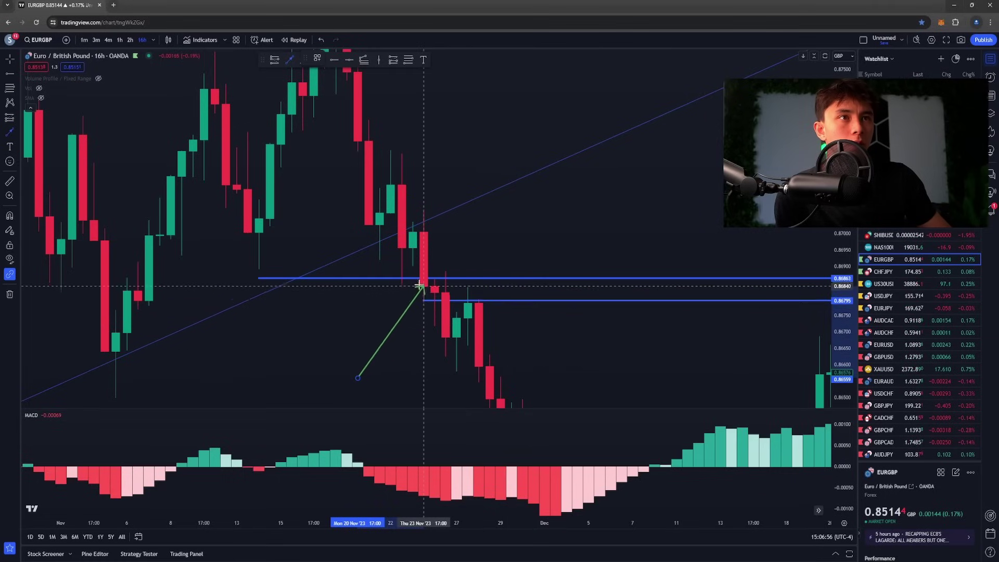
pyautogui.press('Escape')
# Delete the horizontal ray at the 23 November breakout candle's low.
pyautogui.click(426, 301)
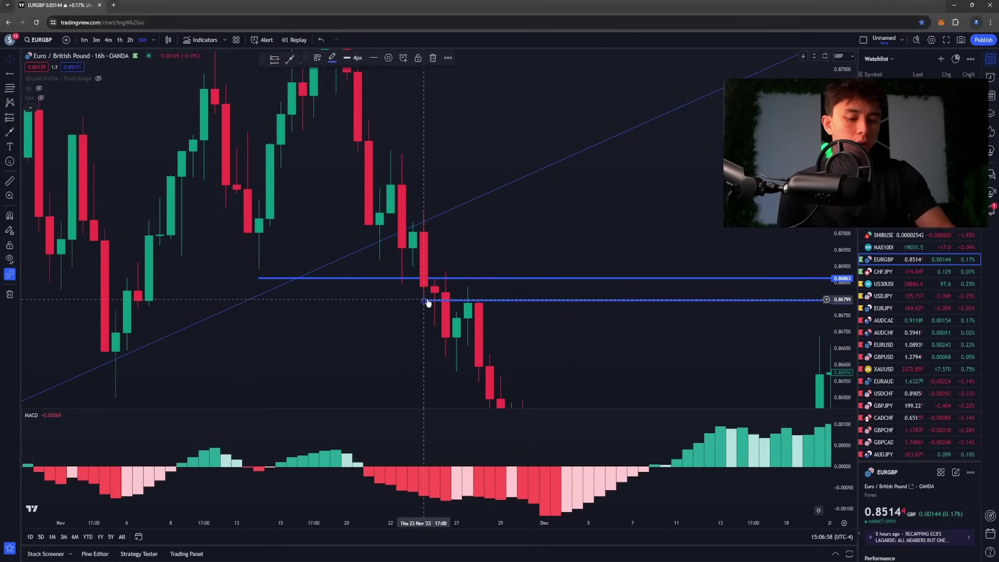
pyautogui.press('Delete')
# Review the price action after the trend-line break, from the late-December retest of the 0.86863 ray into early 2024.
pyautogui.scroll(-5, 420, 302)
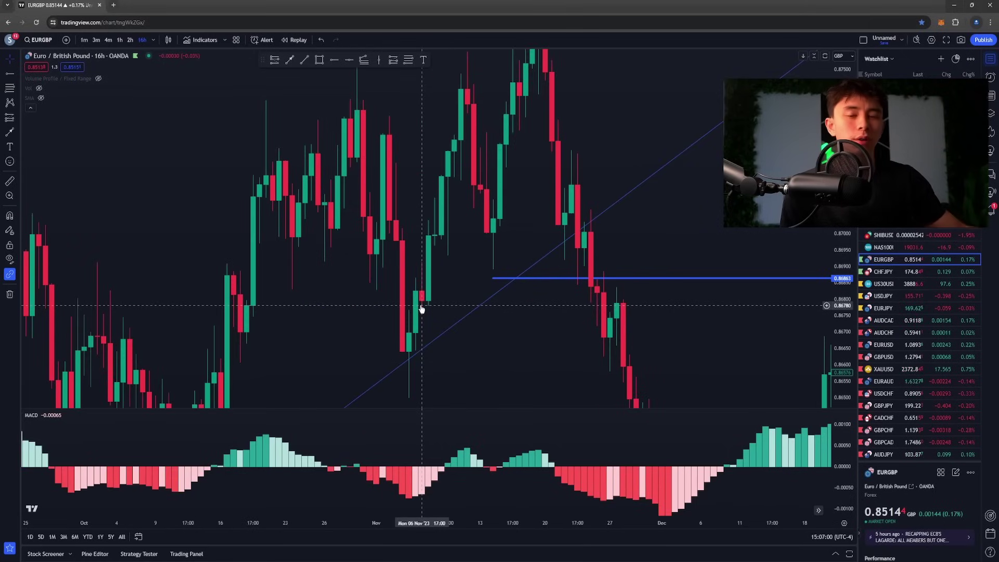
pyautogui.moveTo(644, 233); pyautogui.dragTo(553, 239)
pyautogui.moveTo(842, 178); pyautogui.dragTo(842, 267)
pyautogui.scroll(-1, 667, 229)
pyautogui.scroll(-3, 603, 232)
pyautogui.scroll(-3, 689, 229)
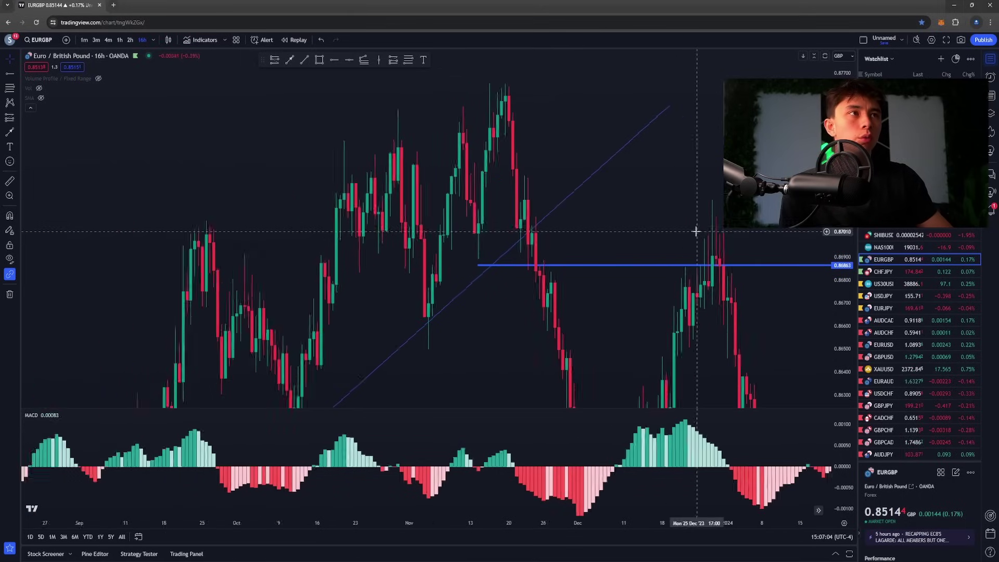
pyautogui.moveTo(842, 230); pyautogui.dragTo(842, 318)
pyautogui.moveTo(741, 311); pyautogui.dragTo(396, 255)
pyautogui.scroll(-4, 510, 265)
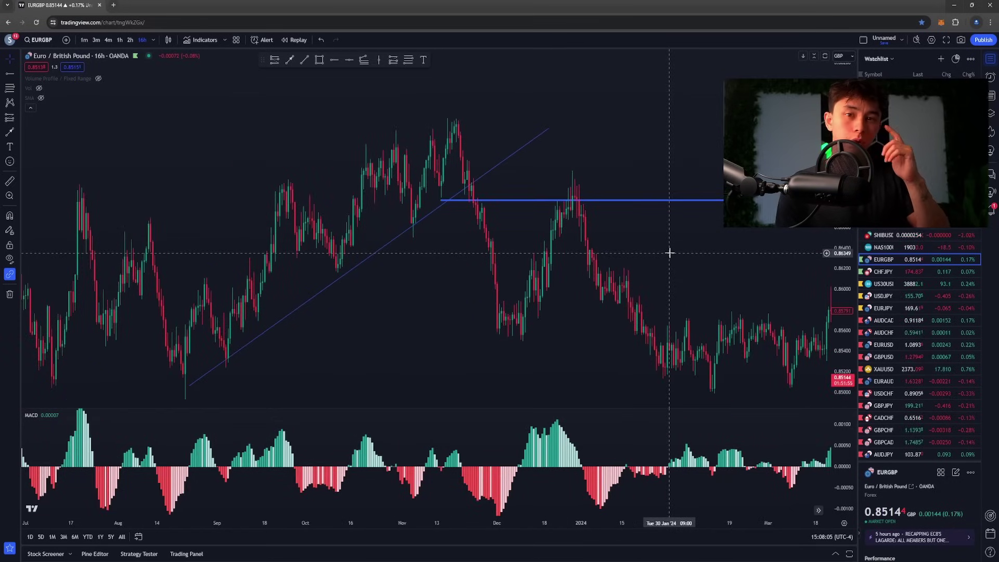
# Start bar replay from the late-November 2023 candle at the break of the ascending trend line.
pyautogui.click(295, 40)
pyautogui.click(473, 232)
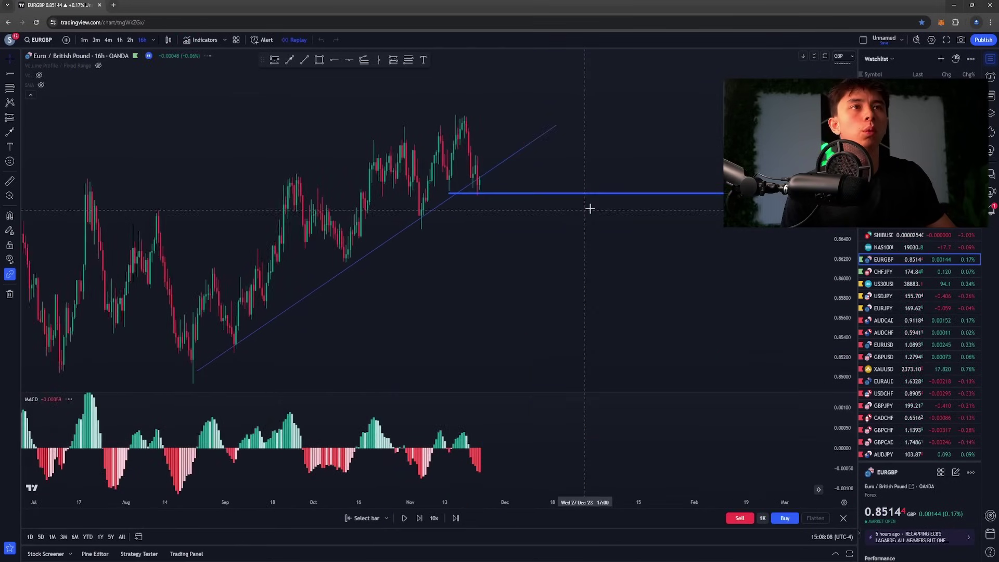
pyautogui.moveTo(310, 209); pyautogui.dragTo(634, 211)
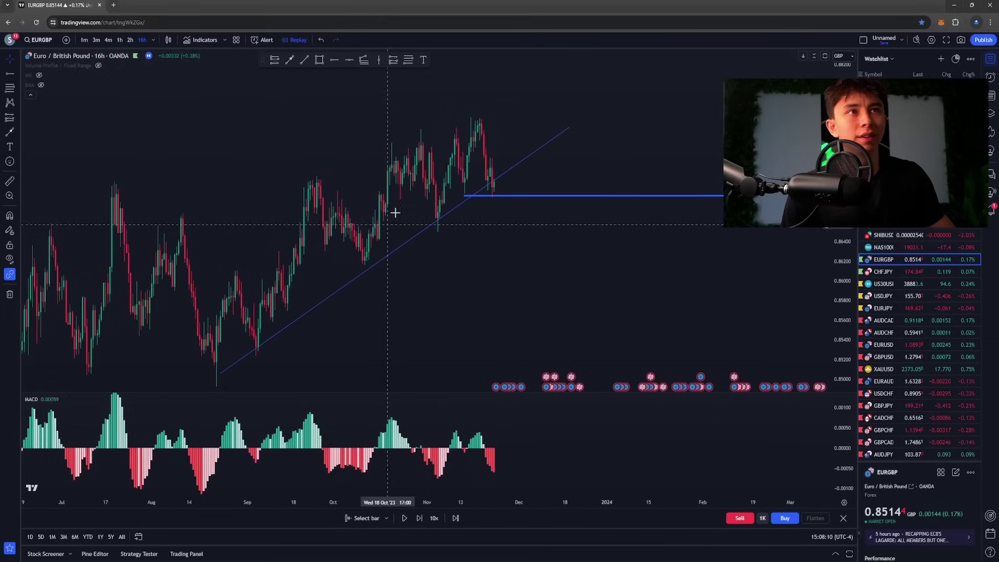
pyautogui.moveTo(420, 277); pyautogui.dragTo(476, 285)
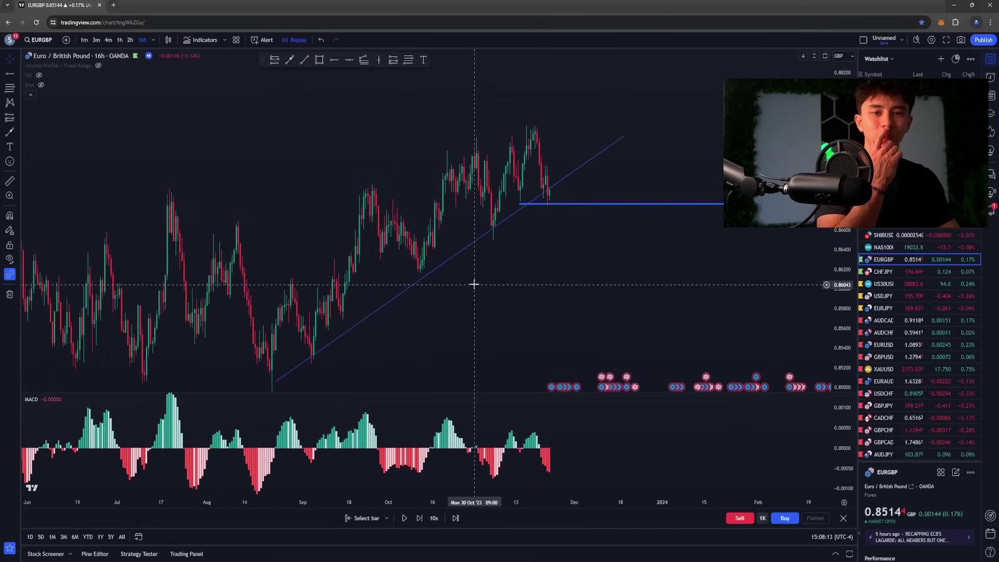
pyautogui.moveTo(512, 317); pyautogui.dragTo(595, 315)
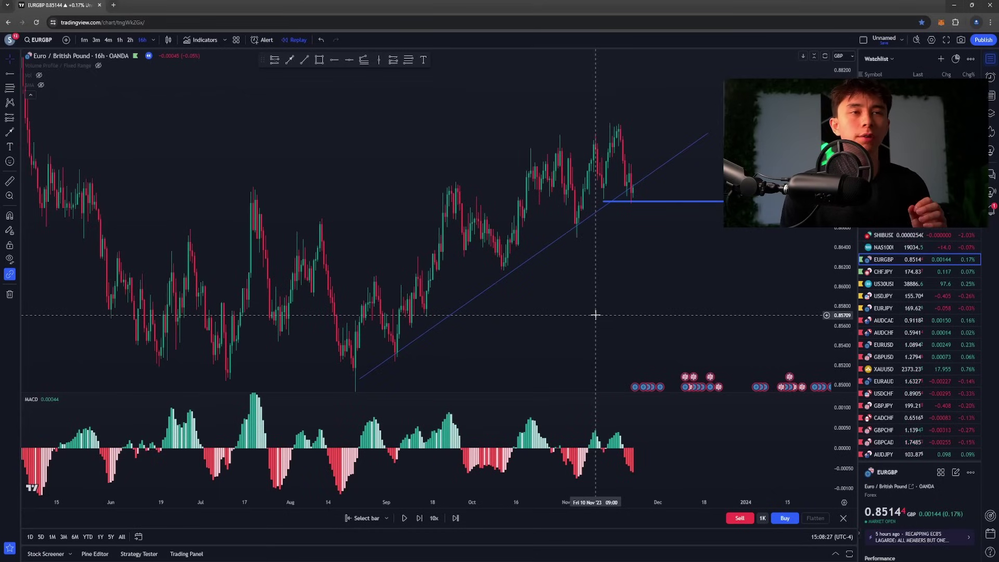
# Draw four horizontal rays at 0.85940, at 0.86625, along the mid-July and late-September highs, and across the November highs.
pyautogui.scroll(3, 569, 300)
pyautogui.scroll(-3, 570, 296)
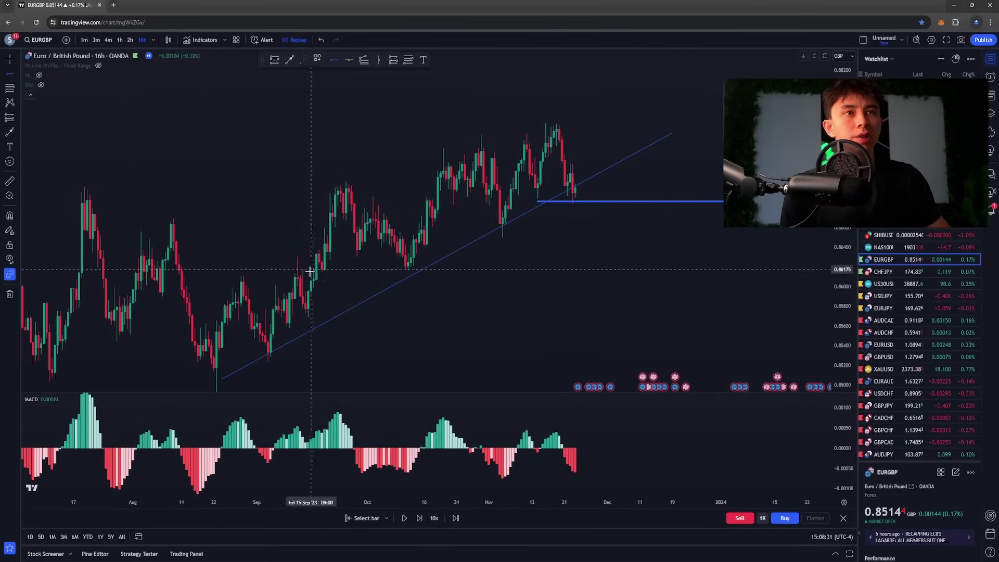
pyautogui.click(82, 292)
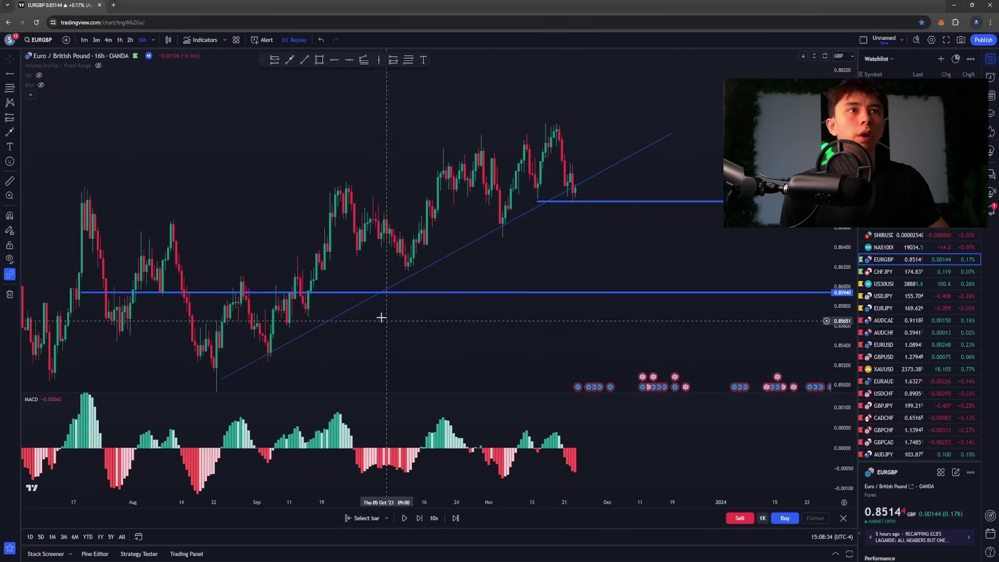
pyautogui.click(332, 62)
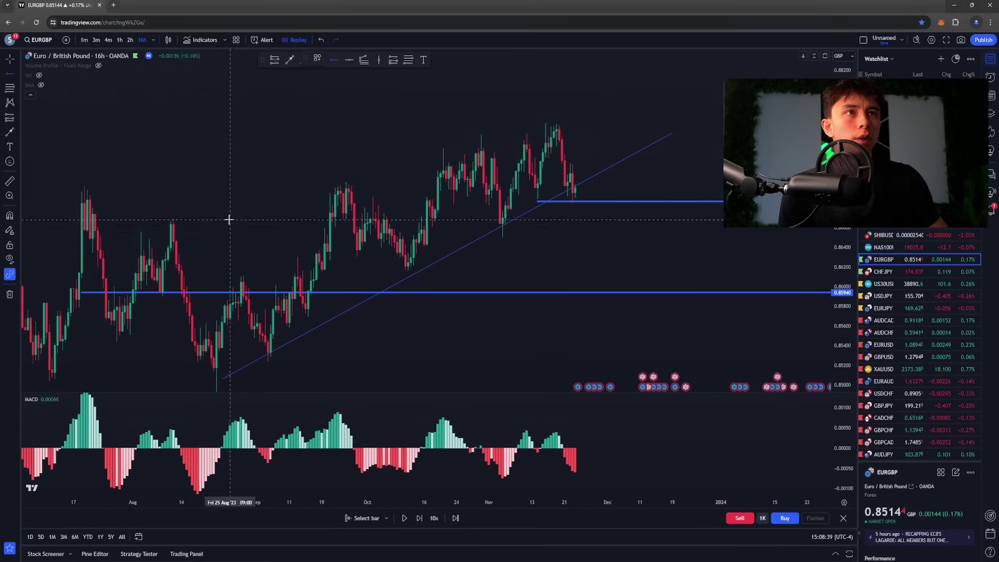
pyautogui.click(83, 224)
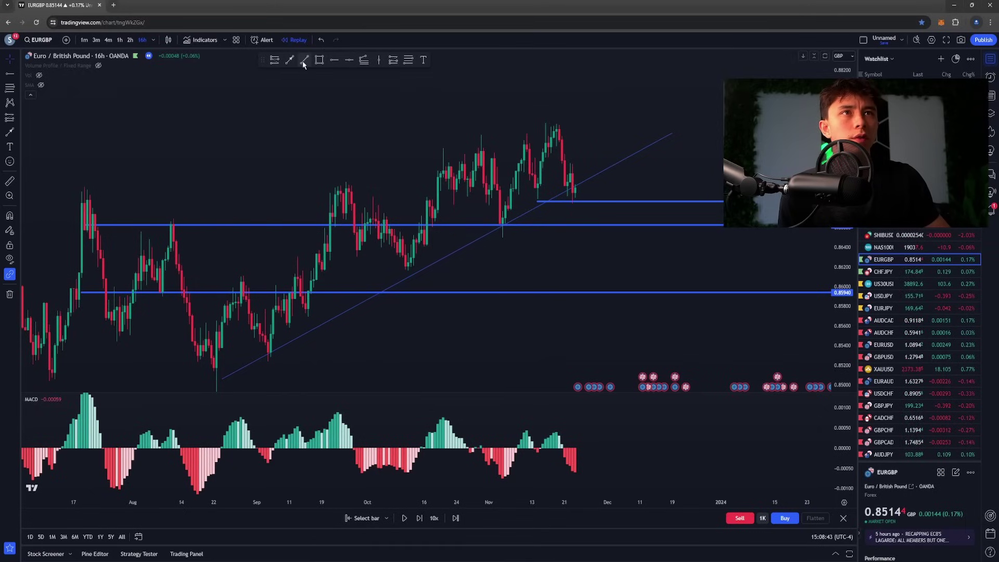
pyautogui.click(60, 187)
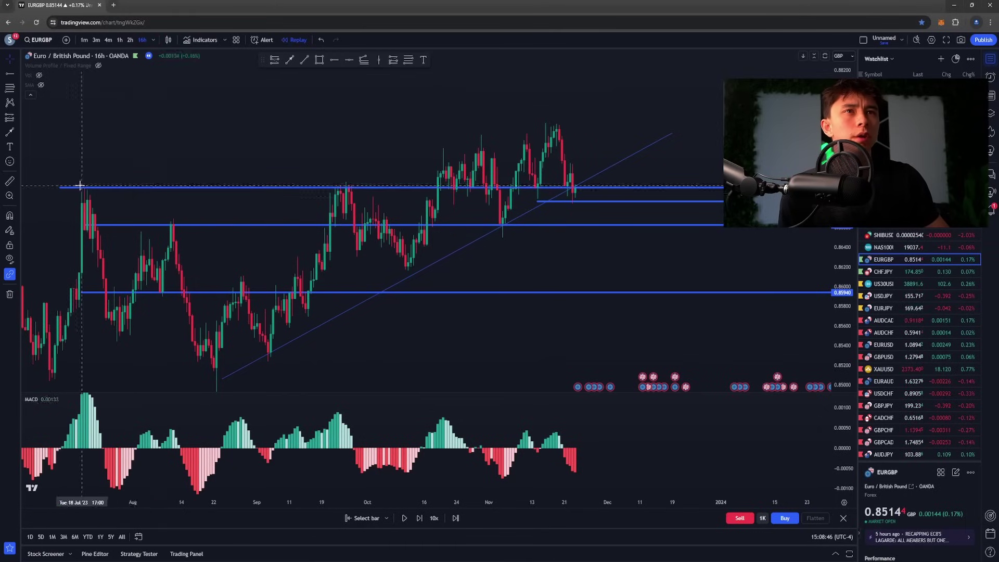
pyautogui.click(335, 60)
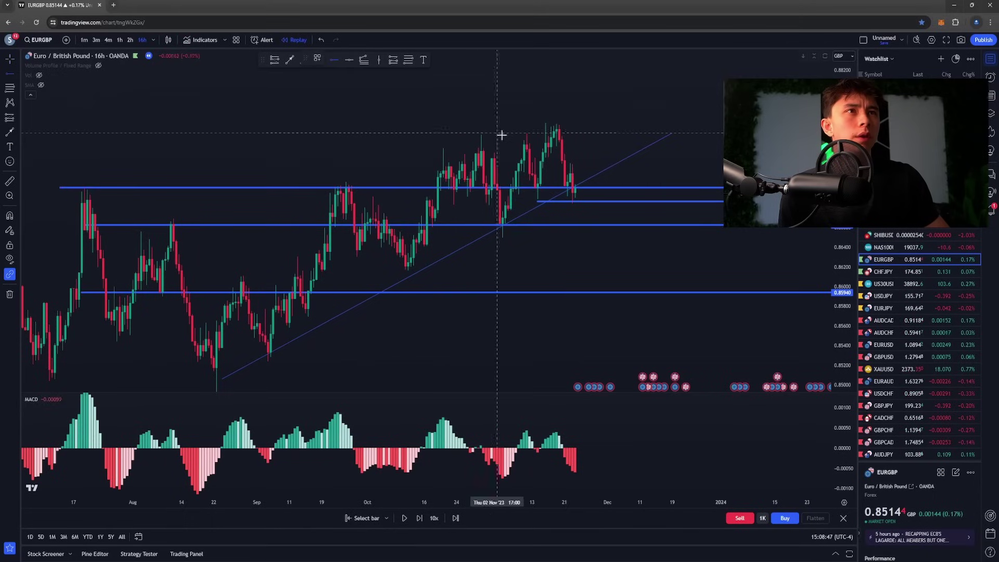
pyautogui.click(379, 136)
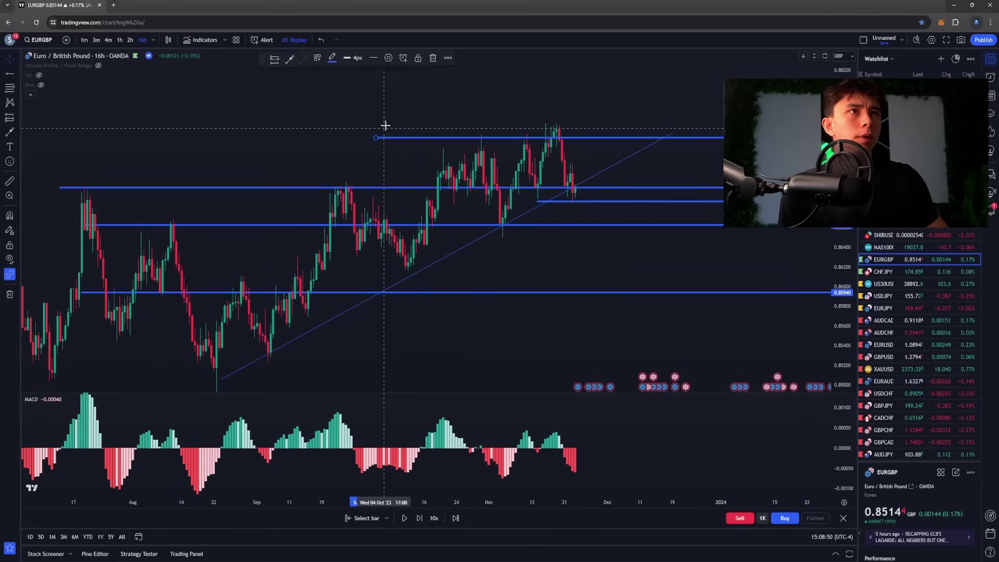
# Place a long position box at the early-November low and move its entry to the uppermost horizontal ray near the late-November highs.
pyautogui.scroll(-3, 541, 322)
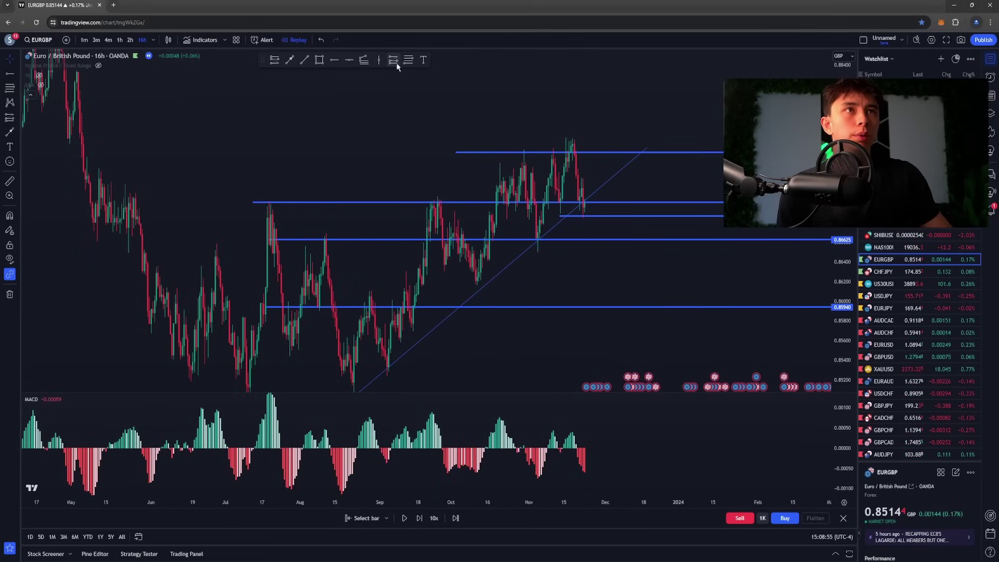
pyautogui.scroll(2, 588, 218)
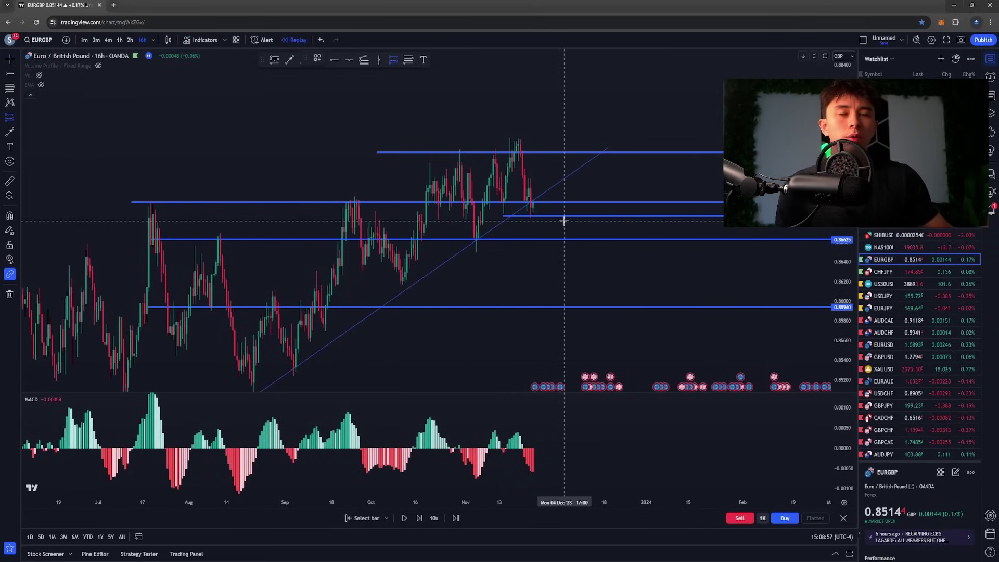
pyautogui.scroll(2, 312, 203)
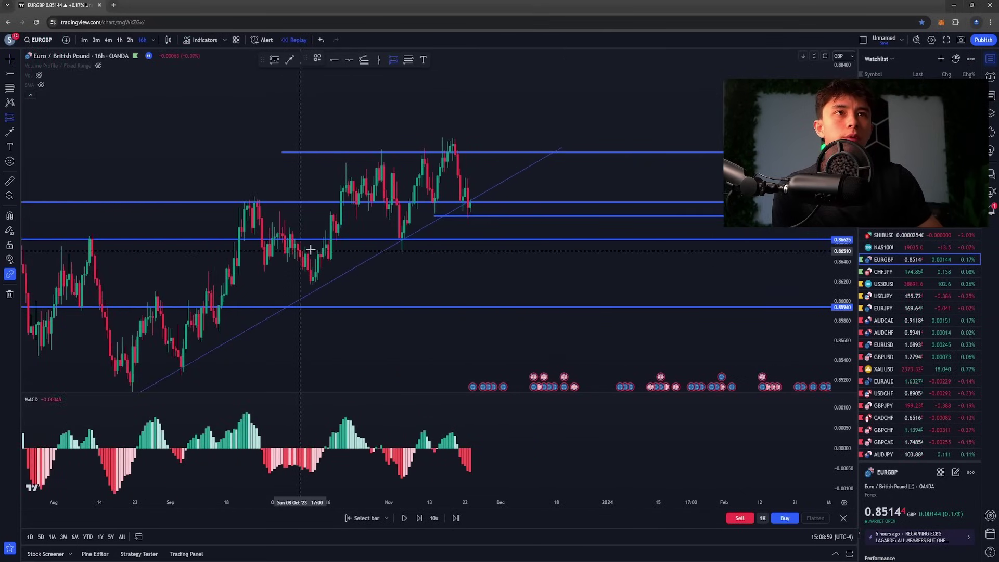
pyautogui.click(392, 239)
pyautogui.scroll(-1, 508, 274)
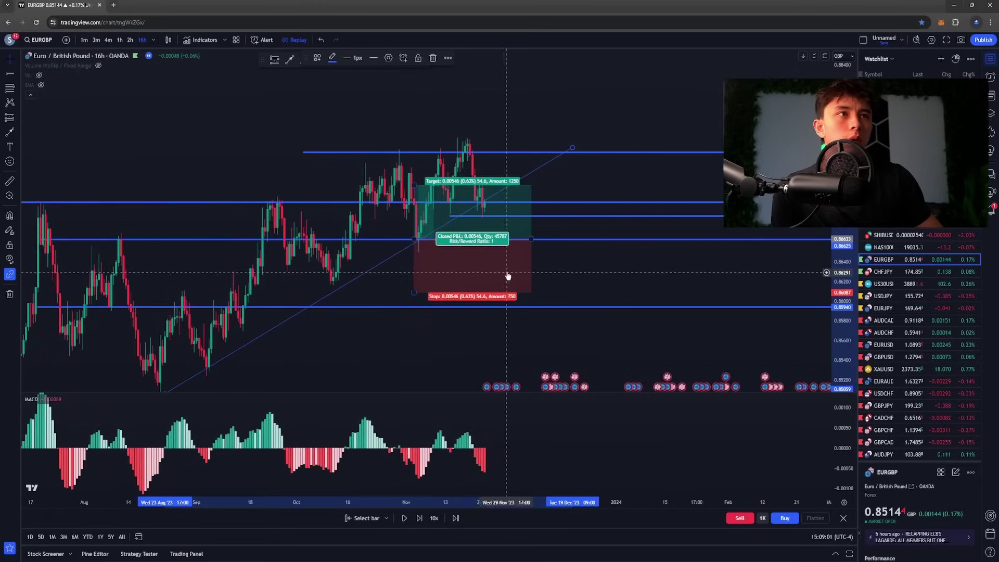
pyautogui.click(419, 243)
pyautogui.moveTo(419, 243); pyautogui.dragTo(520, 196)
pyautogui.click(612, 178)
# Draw two arrows above the uppermost ray, sketching a rise to the long position box's target and a fall back to the ray.
pyautogui.click(290, 60)
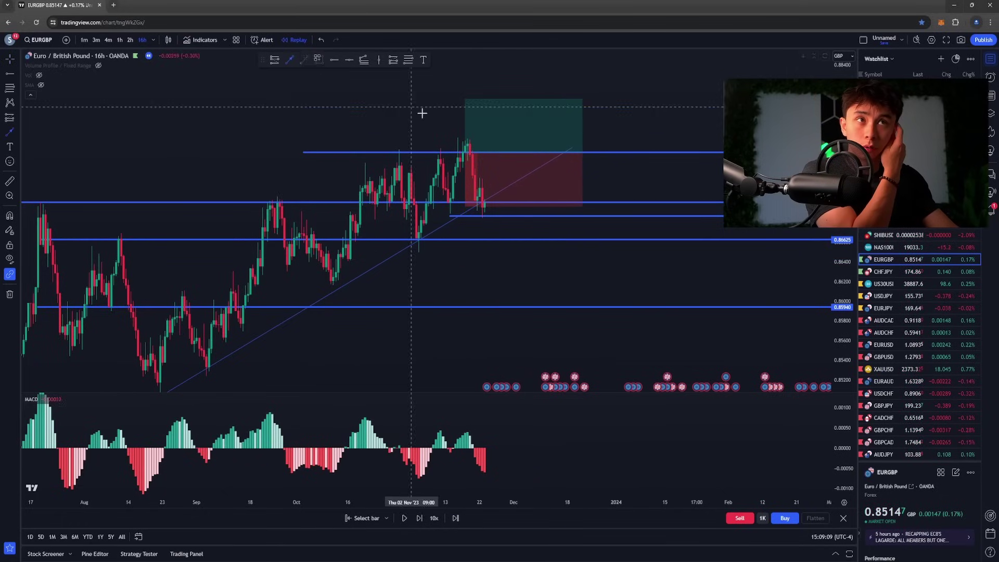
pyautogui.moveTo(470, 149)
pyautogui.mouseDown()
pyautogui.moveTo(479, 101)
pyautogui.moveTo(491, 102)
pyautogui.moveTo(509, 150)
pyautogui.mouseUp()
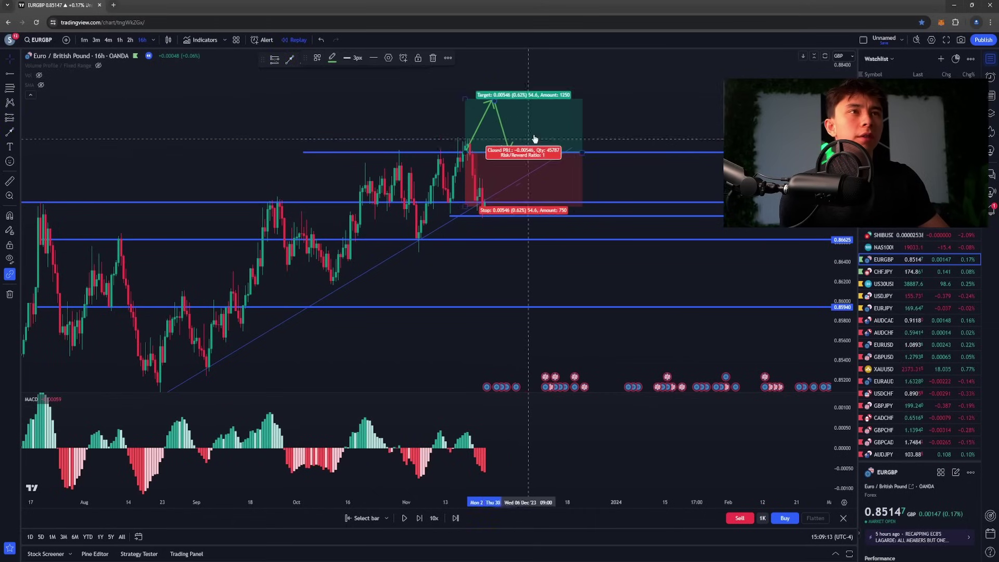
# Delete both projection arrows, the long position box and the uppermost horizontal ray along the November highs.
pyautogui.click(492, 103)
pyautogui.press('Delete')
pyautogui.click(520, 101)
pyautogui.press('Delete')
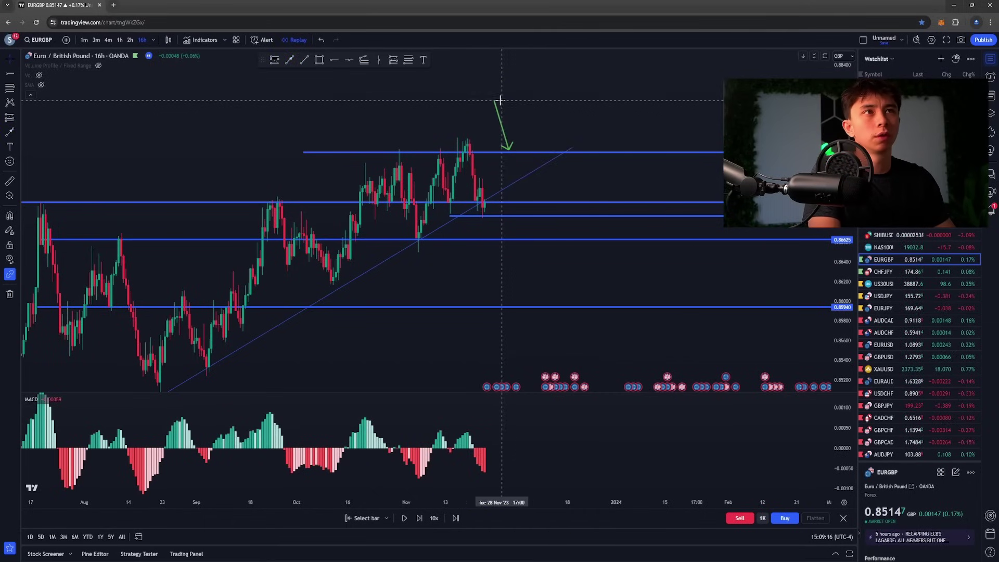
pyautogui.click(497, 104)
pyautogui.press('Delete')
pyautogui.click(488, 152)
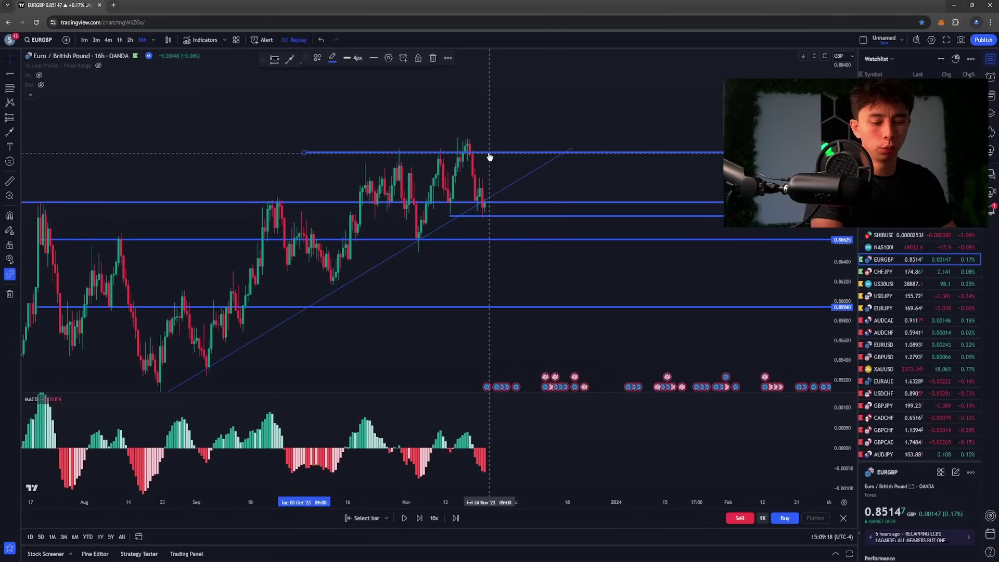
pyautogui.press('Delete')
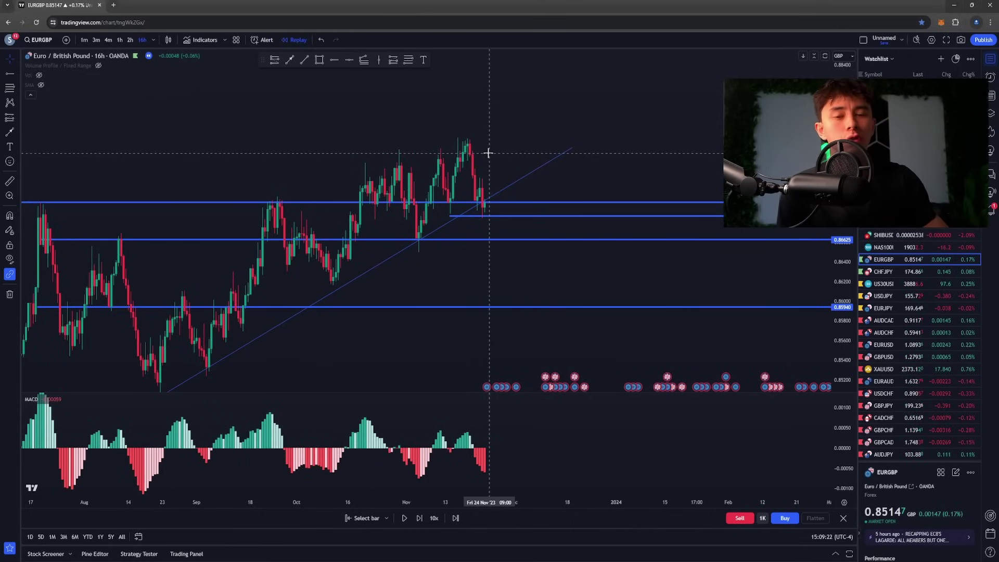
# Draw a rectangle zone between the 0.87005 and 0.86863 rays, from mid-October to late November 2023.
pyautogui.scroll(-4, 515, 159)
pyautogui.scroll(4, 515, 159)
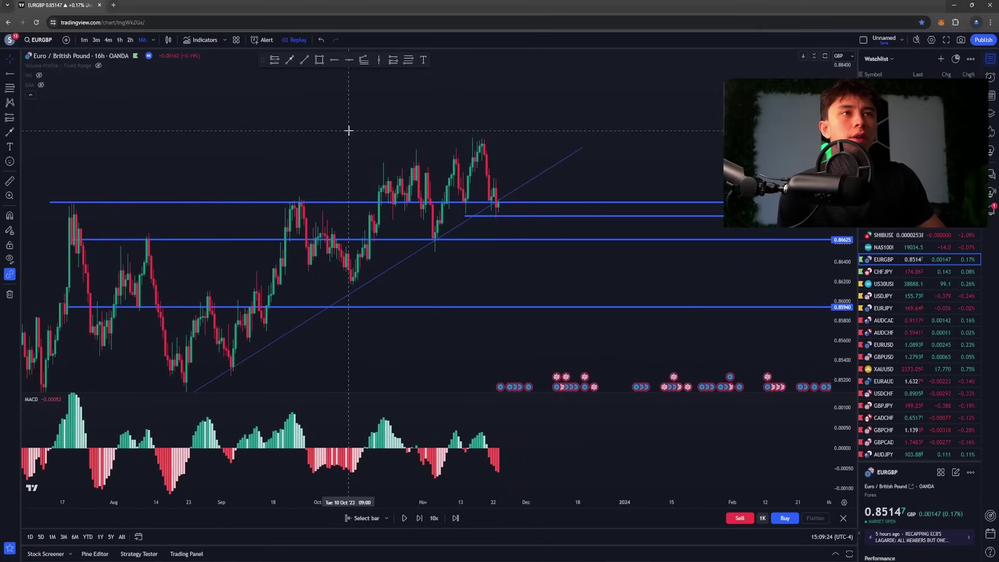
pyautogui.hscroll(3, 349, 132)
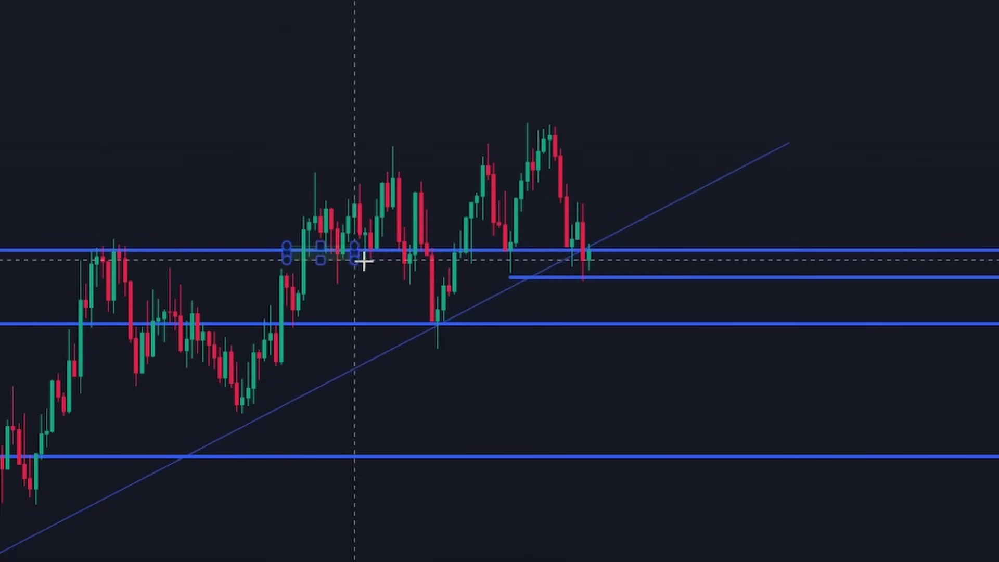
pyautogui.click(606, 276)
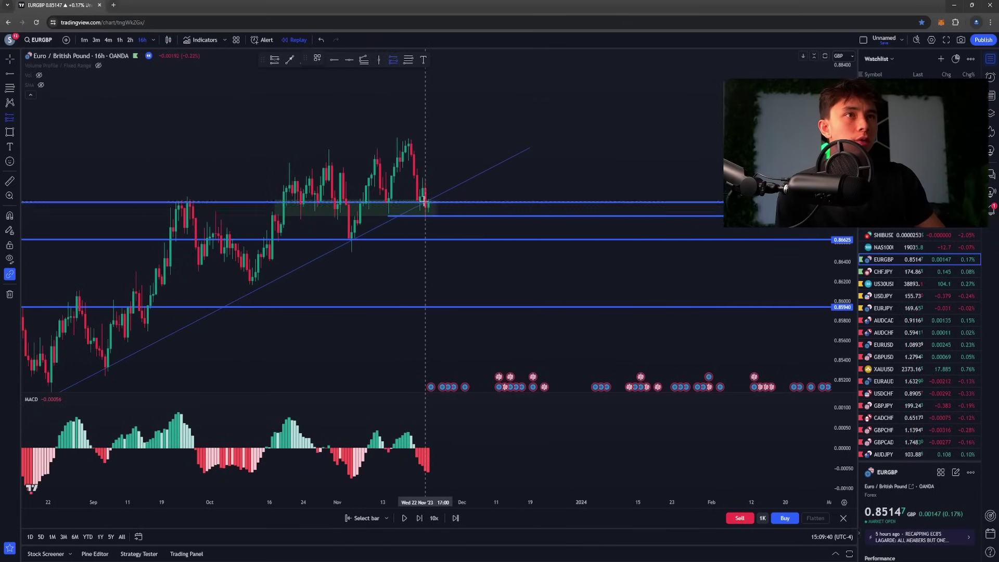
# Place a long position box at the 22 November 2023 candle with its entry on the 0.87005 ray and its stop at 0.86130.
pyautogui.click(426, 203)
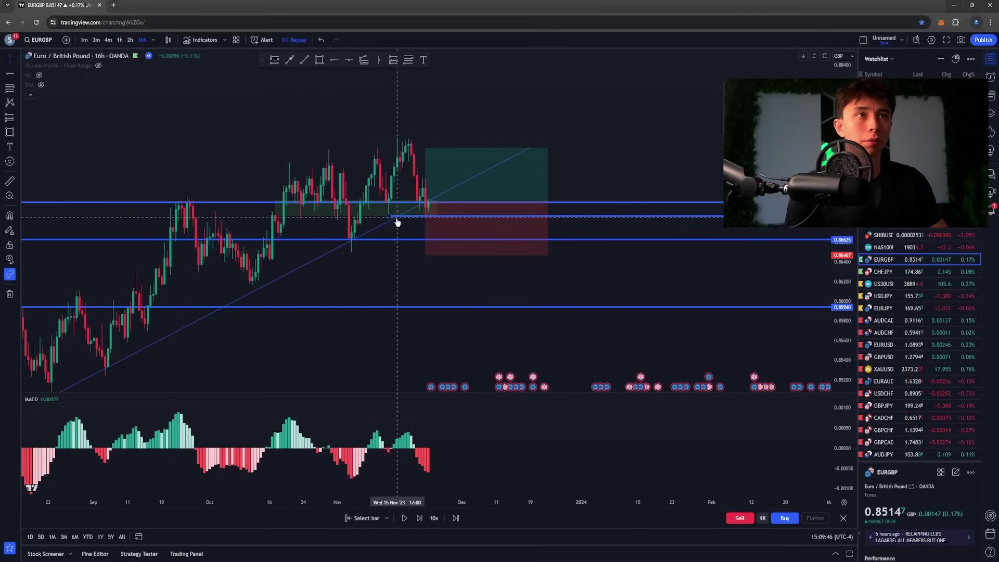
pyautogui.scroll(-3, 508, 260)
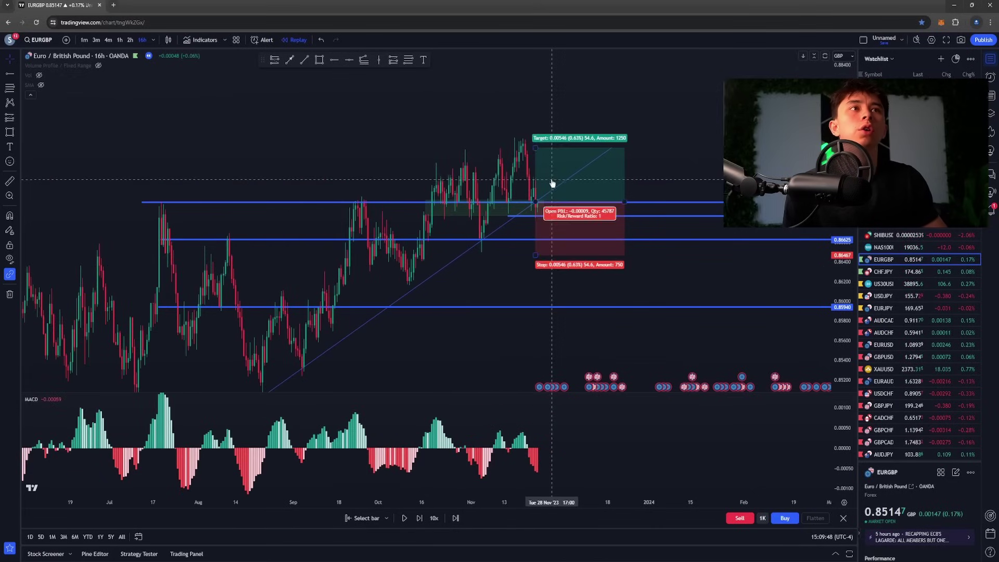
pyautogui.scroll(3, 536, 170)
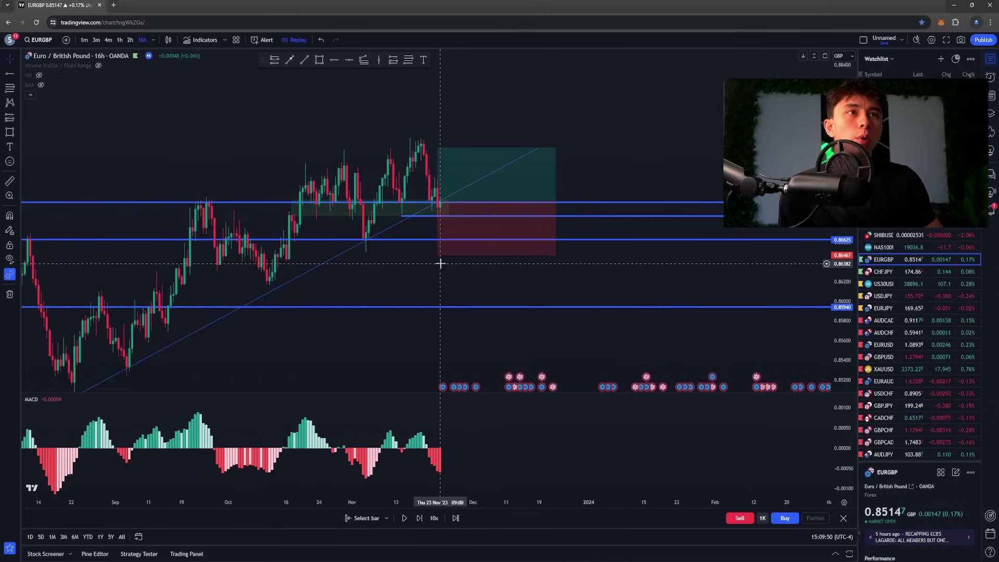
pyautogui.moveTo(437, 256); pyautogui.dragTo(425, 289)
pyautogui.click(421, 285)
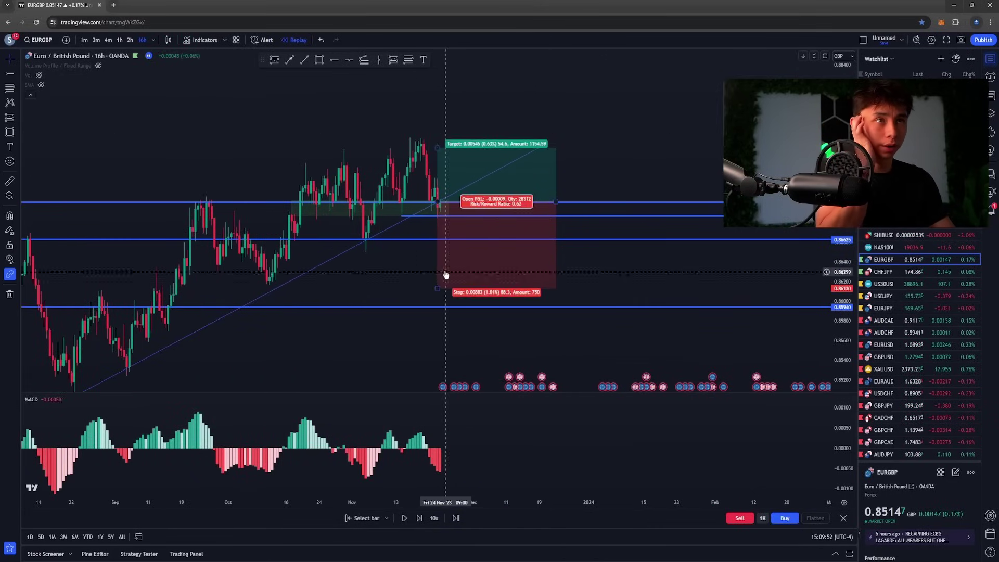
# Extend the long position box to a target of 120.0 pips and a stop at 0.85763, below the 0.85940 ray.
pyautogui.scroll(-4, 471, 273)
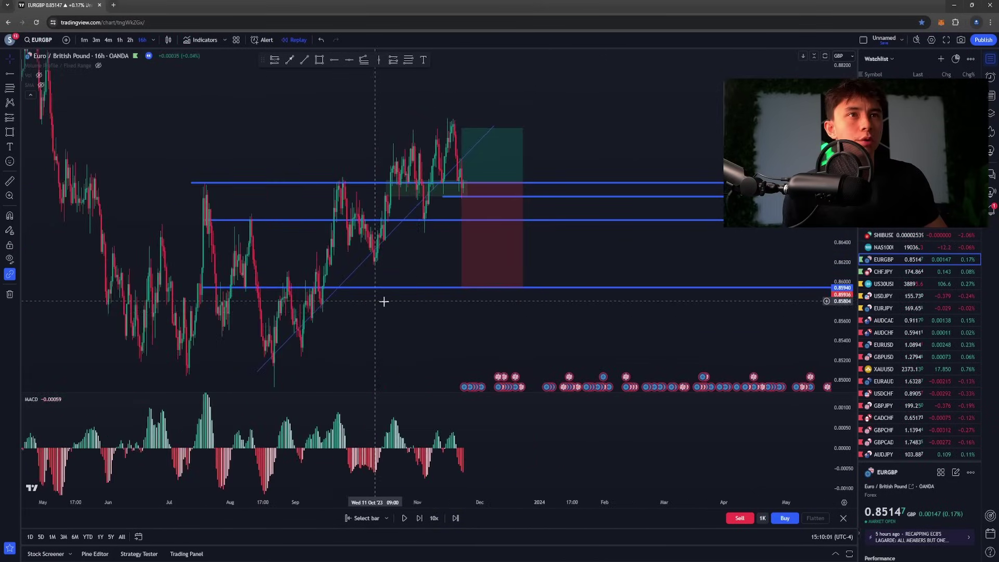
pyautogui.scroll(-2, 433, 290)
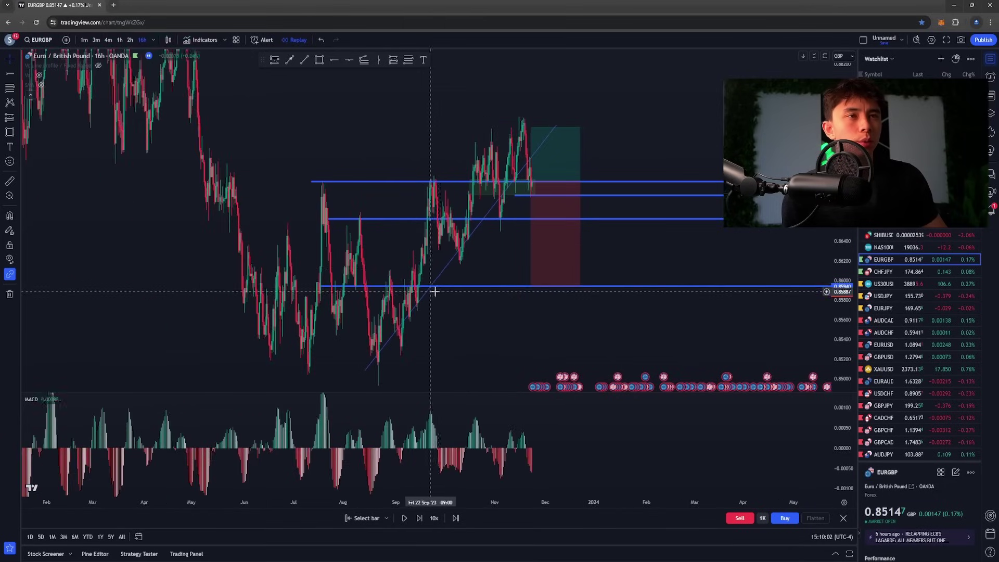
pyautogui.scroll(1, 628, 170)
pyautogui.moveTo(485, 130); pyautogui.dragTo(470, 94)
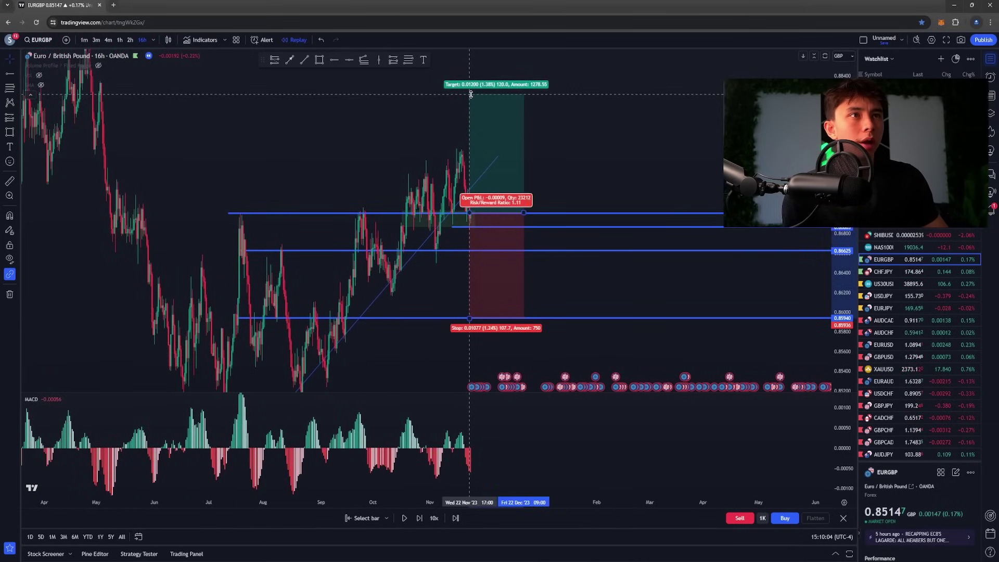
pyautogui.moveTo(471, 320); pyautogui.dragTo(465, 337)
pyautogui.click(599, 146)
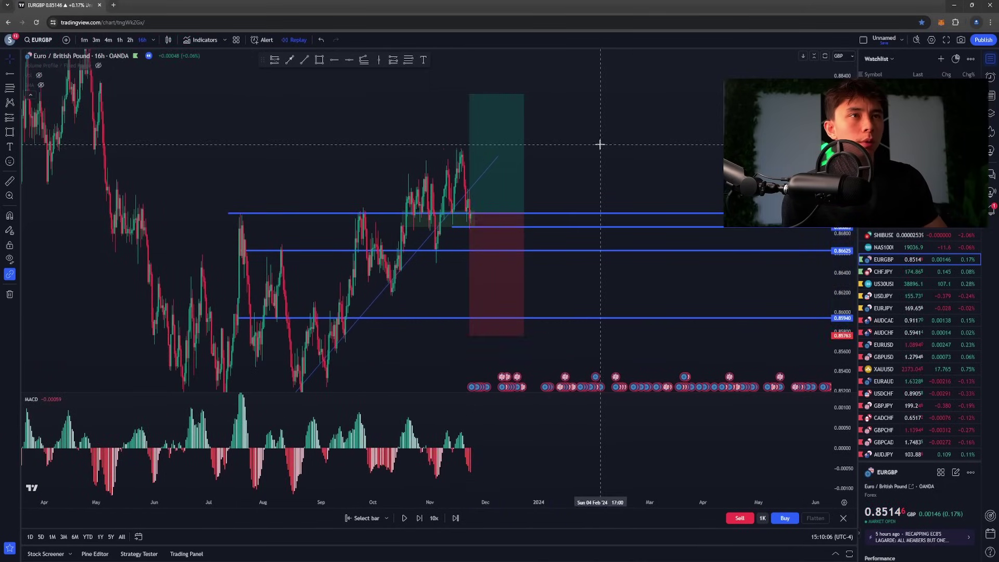
# Draw a horizontal ray above price along the swing highs from September 2022 through spring 2023.
pyautogui.scroll(-3, 624, 146)
pyautogui.moveTo(656, 148)
pyautogui.mouseDown()
pyautogui.moveTo(642, 167)
pyautogui.moveTo(562, 204)
pyautogui.moveTo(699, 253)
pyautogui.mouseUp()
pyautogui.scroll(3, 567, 214)
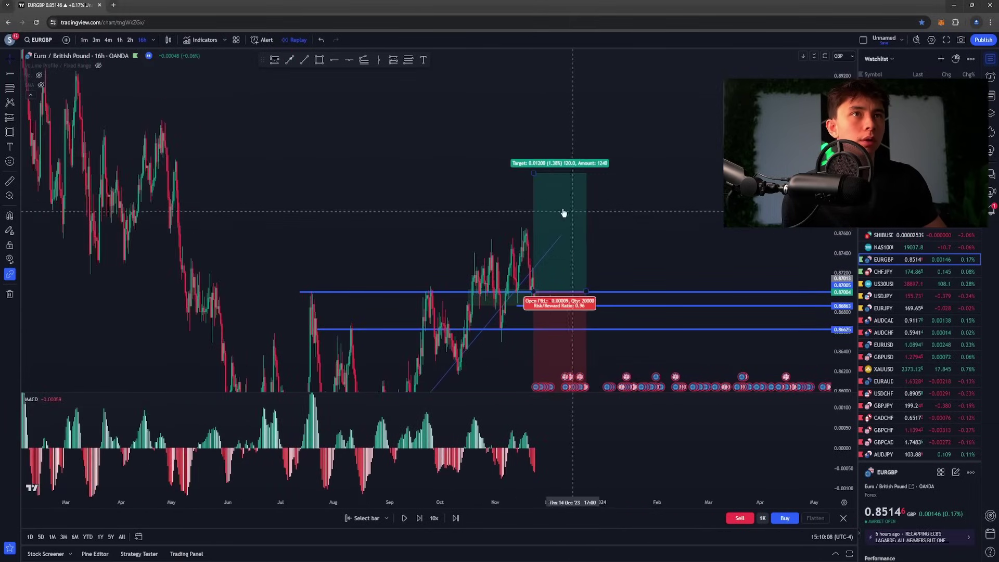
pyautogui.scroll(-5, 567, 212)
pyautogui.moveTo(843, 157); pyautogui.dragTo(841, 265)
pyautogui.moveTo(720, 259); pyautogui.dragTo(585, 236)
pyautogui.click(334, 61)
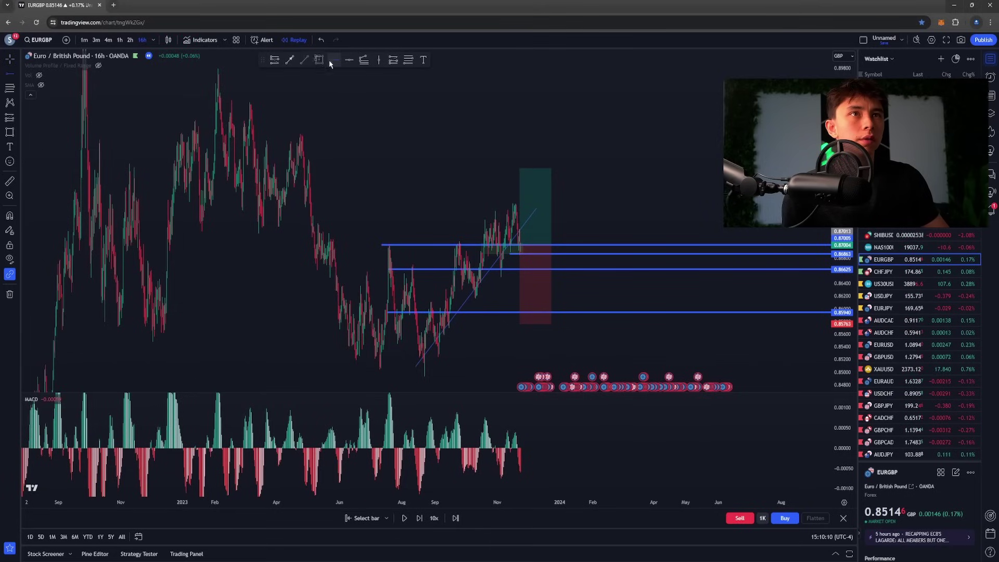
pyautogui.click(72, 147)
# Raise the long position's target to the new upper ray and lower its stop to 0.85436.
pyautogui.moveTo(519, 168); pyautogui.dragTo(520, 147)
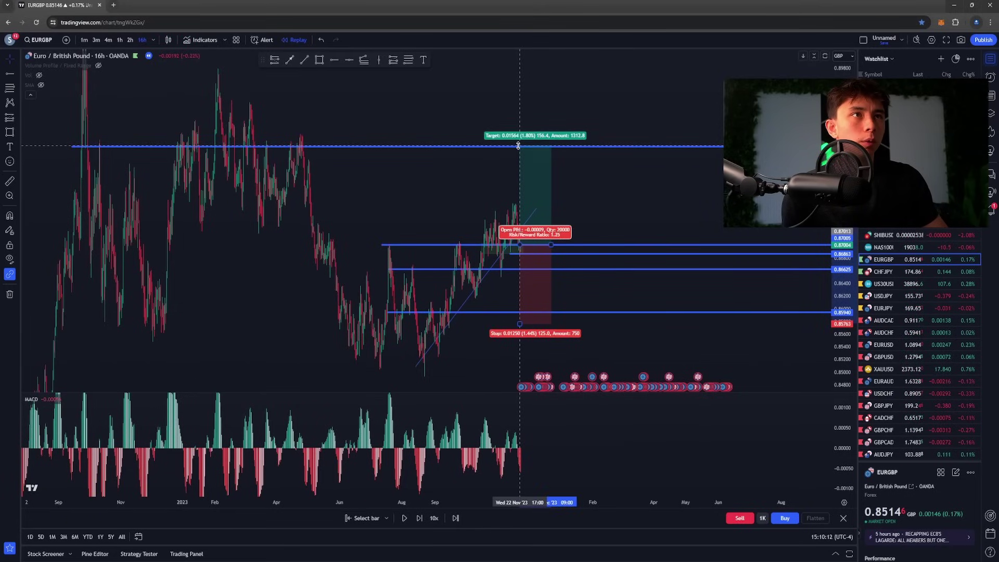
pyautogui.moveTo(520, 322); pyautogui.dragTo(521, 344)
pyautogui.scroll(2, 606, 310)
pyautogui.scroll(1, 606, 310)
pyautogui.moveTo(460, 197); pyautogui.dragTo(655, 190)
pyautogui.scroll(5, 619, 194)
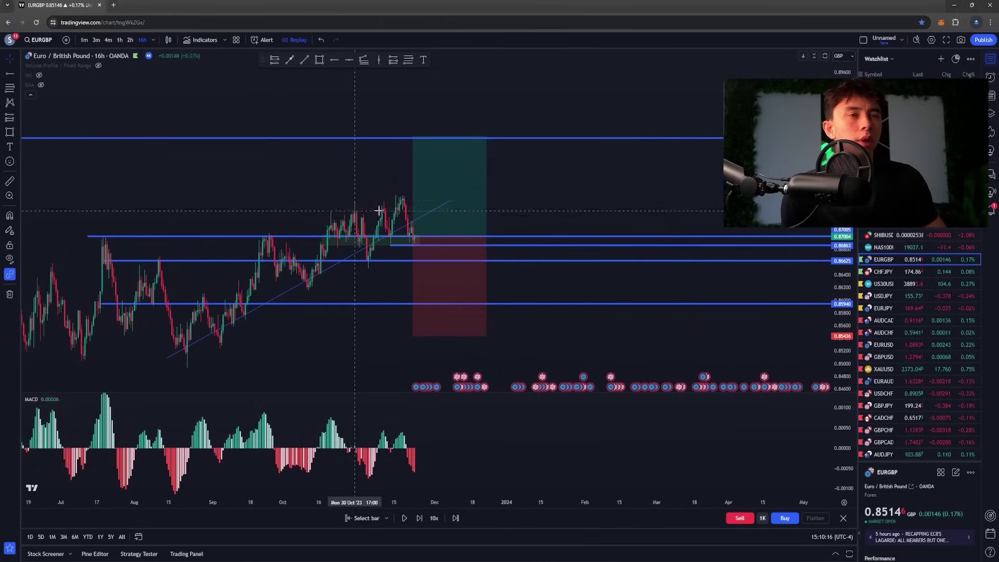
pyautogui.moveTo(534, 195); pyautogui.dragTo(706, 195)
pyautogui.scroll(2, 705, 195)
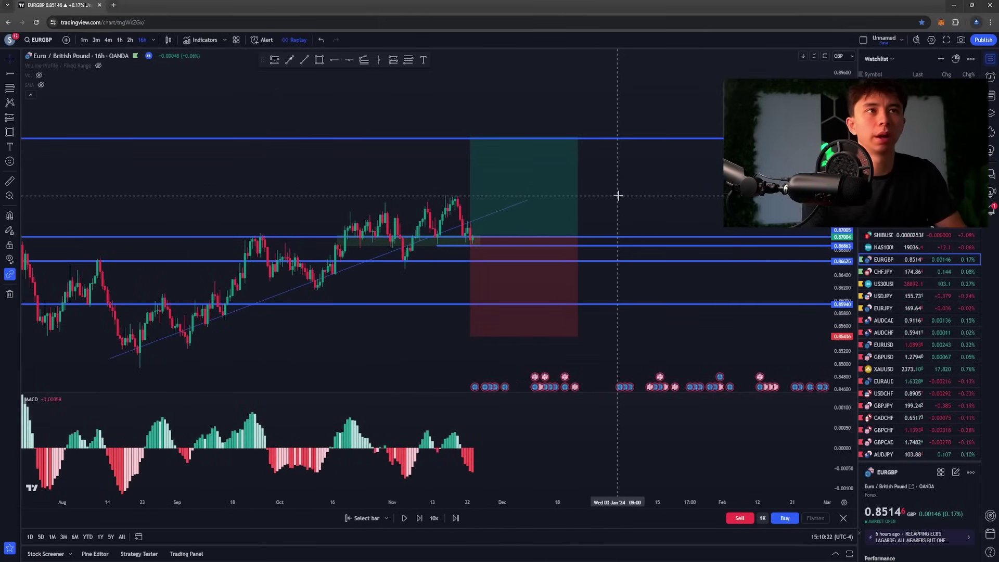
# Advance the replay bar by bar from the late-November 2023 break through the sell-off into early December.
pyautogui.hotkey('shift', 'Right')
pyautogui.hotkey('shift', 'Right')
pyautogui.hotkey('shift', 'Right')
pyautogui.hotkey('shift', 'Right')
pyautogui.hotkey('shift', 'Right')
pyautogui.hotkey('shift', 'Right')
pyautogui.hotkey('shift', 'Right')
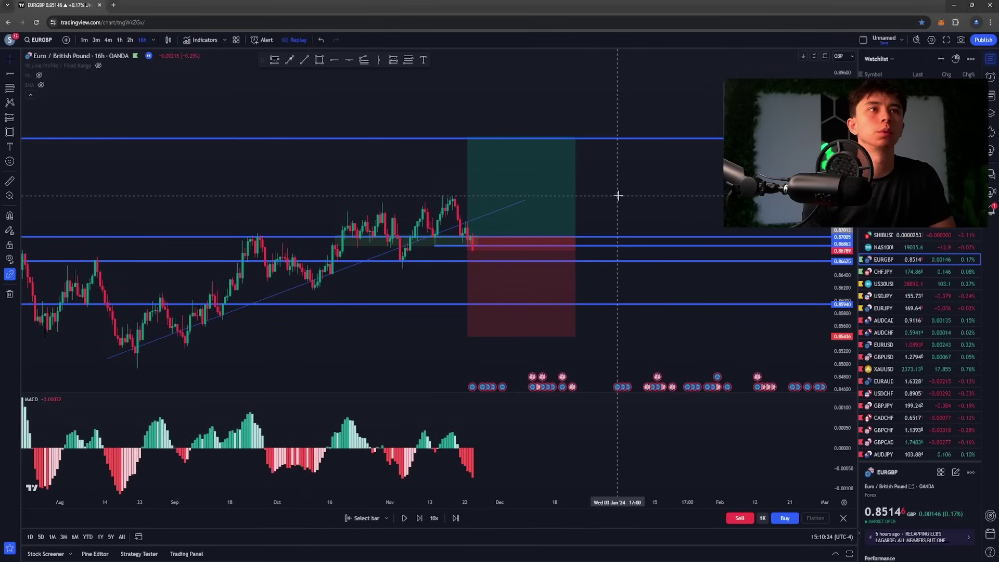
pyautogui.hotkey('shift', 'Right')
pyautogui.hotkey('shift', 'Right')
pyautogui.hotkey('shift', 'Right')
pyautogui.hotkey('shift', 'Right')
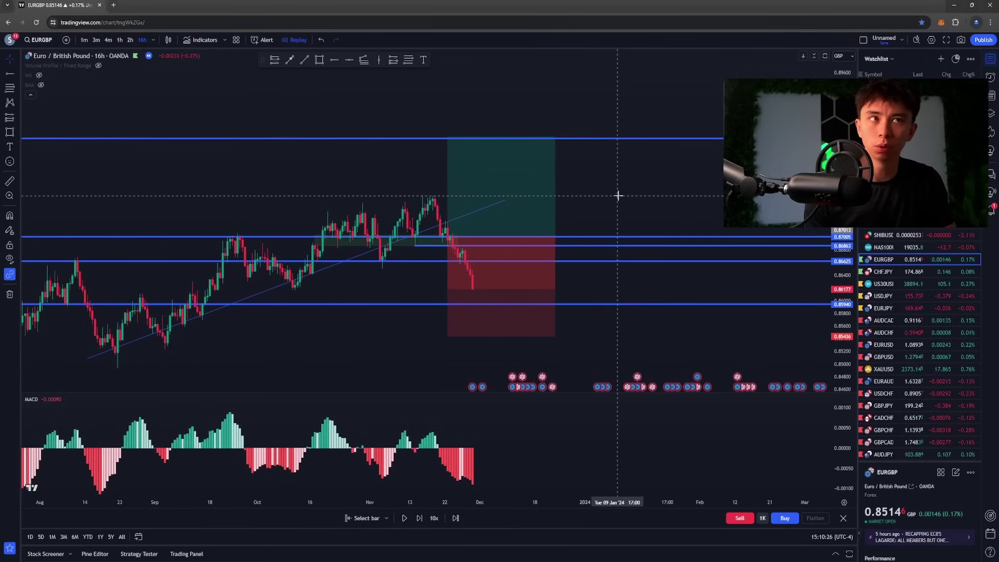
pyautogui.hotkey('shift', 'Right')
pyautogui.hotkey('shift', 'Right')
pyautogui.hotkey('shift', 'Right')
pyautogui.hotkey('shift', 'Right')
pyautogui.hotkey('shift', 'Right')
pyautogui.hotkey('shift', 'Right')
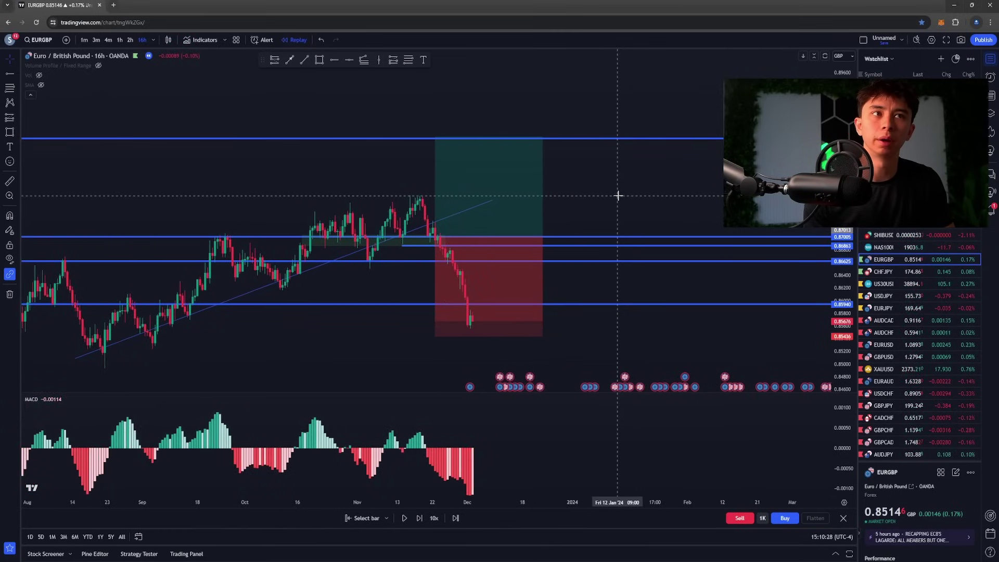
pyautogui.hotkey('shift', 'Right')
pyautogui.hotkey('shift', 'Right')
pyautogui.hotkey('shift', 'Right')
pyautogui.hotkey('shift', 'Right')
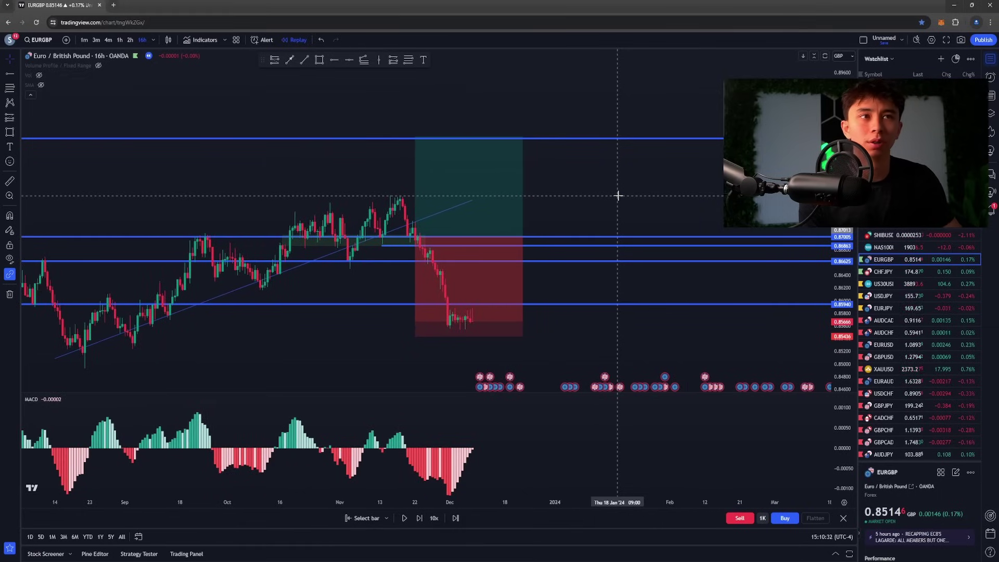
pyautogui.hotkey('shift', 'Right')
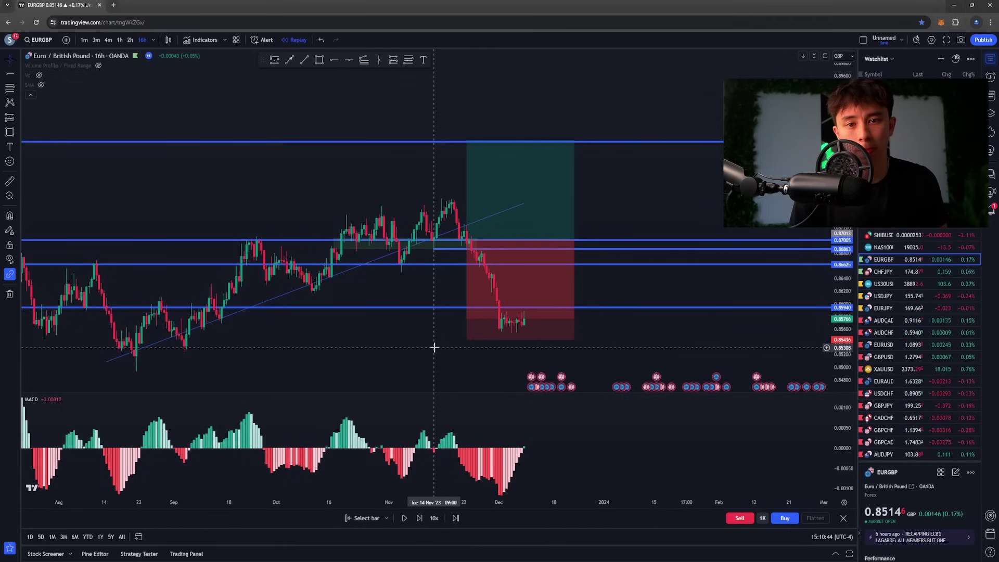
# Draw an arrow from the latest early-December candle up to the 0.87005 ray, and lower the position box's entry to 0.86968.
pyautogui.scroll(2, 370, 158)
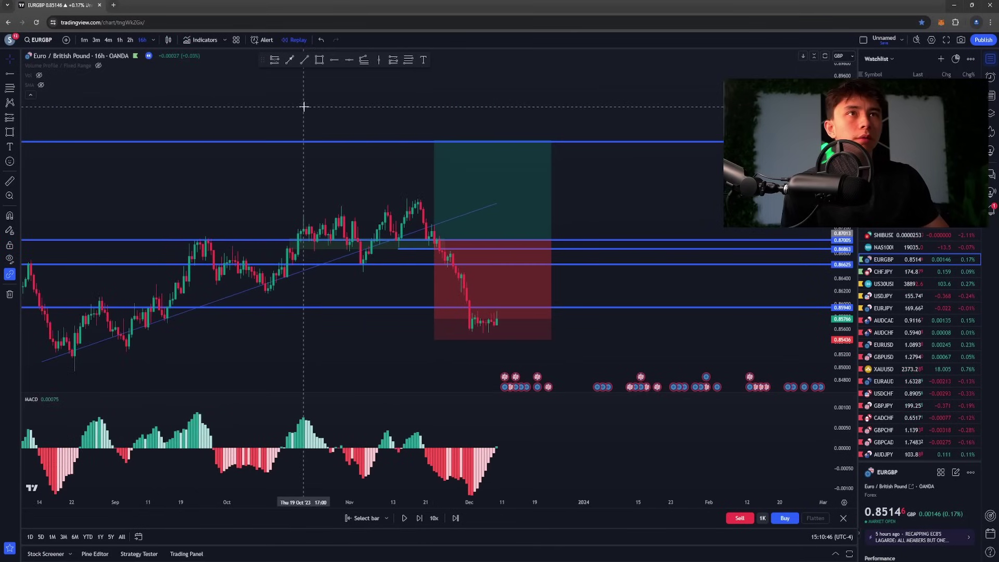
pyautogui.moveTo(497, 321); pyautogui.dragTo(524, 242)
pyautogui.click(541, 251)
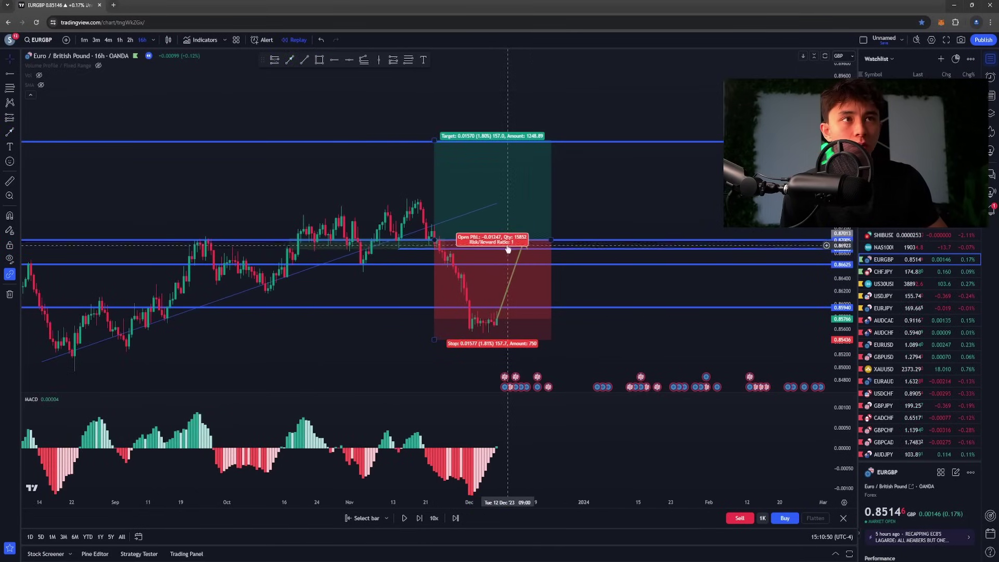
pyautogui.moveTo(434, 240); pyautogui.dragTo(435, 243)
pyautogui.click(622, 229)
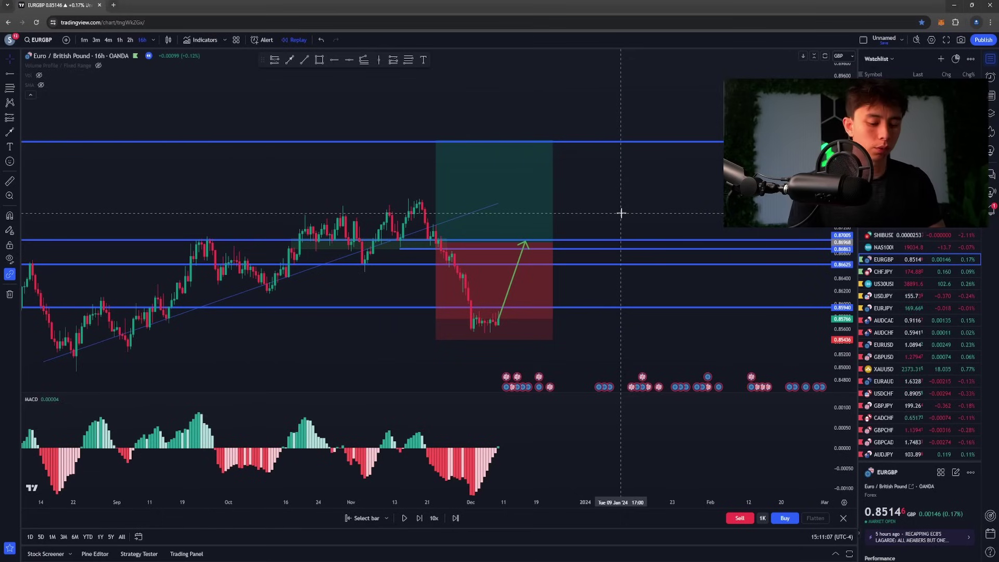
# Advance the replay bar by bar through the rebound to about 18 December 2023.
pyautogui.hotkey('shift', 'Right')
pyautogui.hotkey('shift', 'Right')
pyautogui.hotkey('shift', 'Right')
pyautogui.hotkey('shift', 'Right')
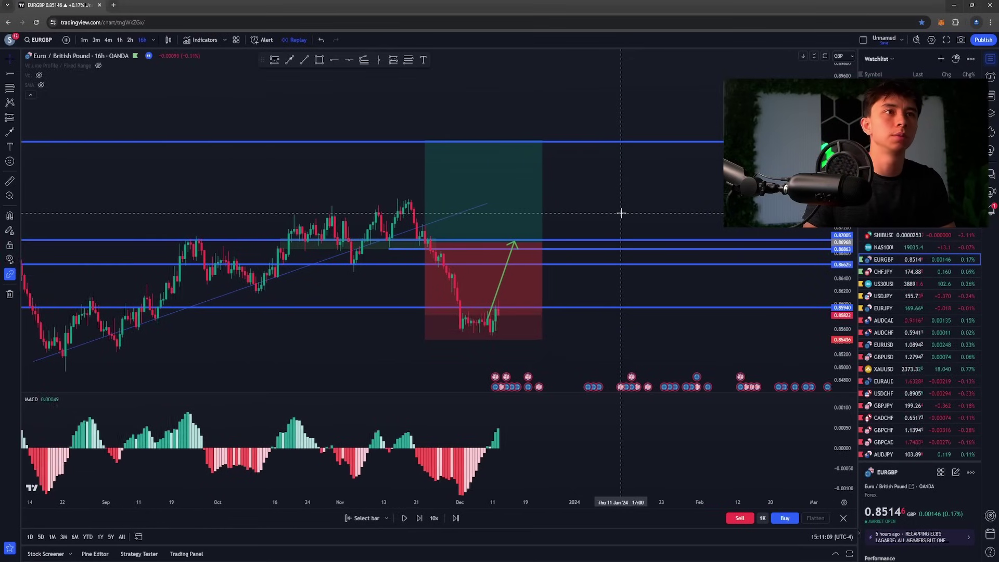
pyautogui.hotkey('shift', 'Right')
pyautogui.hotkey('shift', 'Right')
pyautogui.hotkey('shift', 'Right')
pyautogui.hotkey('shift', 'Right')
pyautogui.hotkey('shift', 'Right')
pyautogui.hotkey('shift', 'Right')
pyautogui.hotkey('shift', 'Right')
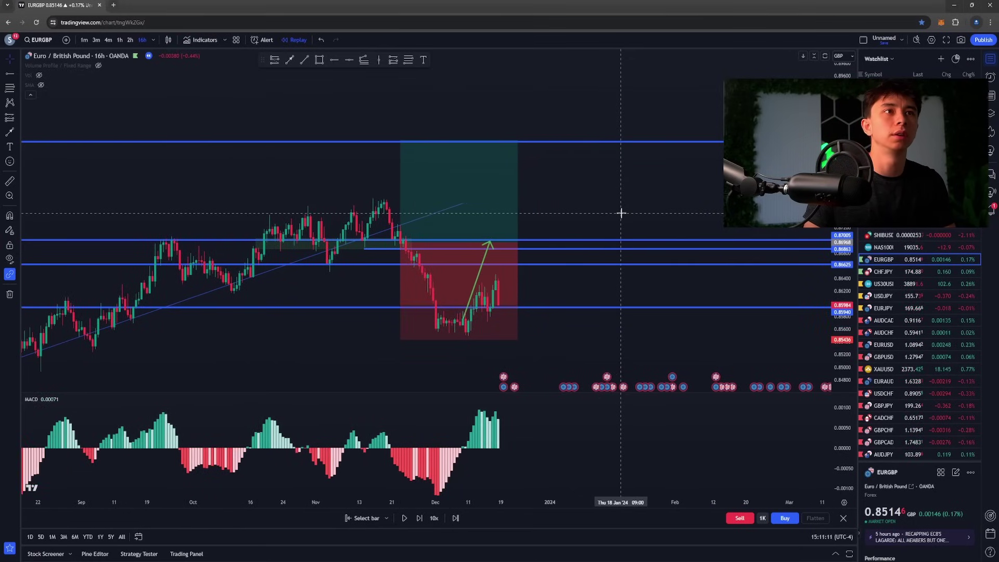
pyautogui.hotkey('shift', 'Right')
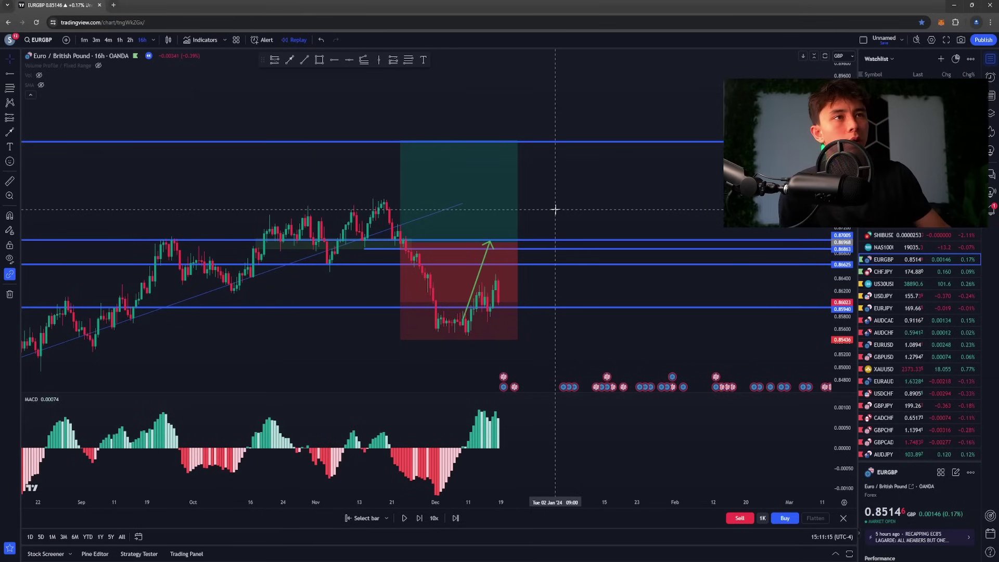
# Examine the December rebound against the wider 2023 price action, the horizontal rays and the broken trend line.
pyautogui.scroll(-8, 554, 213)
pyautogui.moveTo(578, 346); pyautogui.dragTo(416, 310)
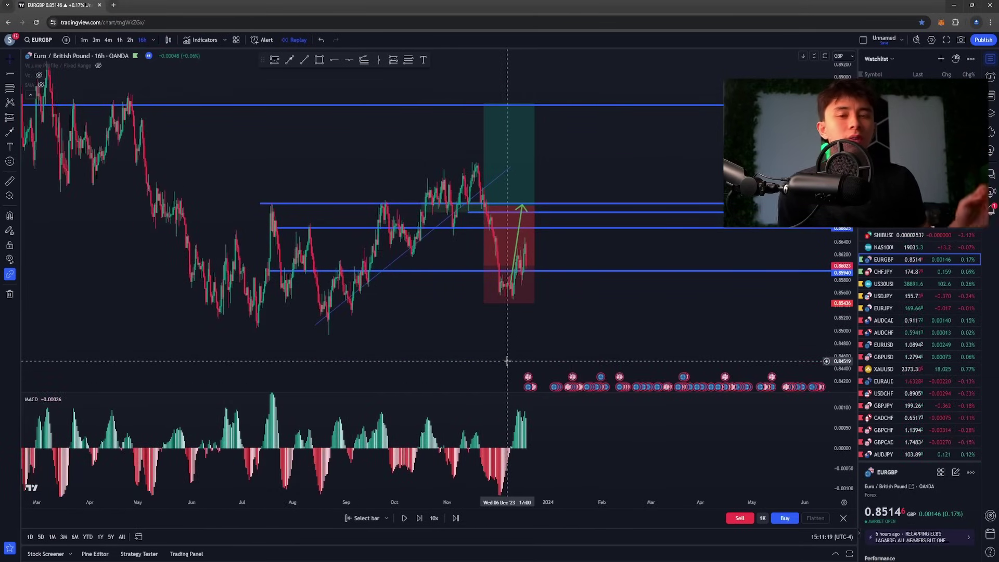
pyautogui.scroll(3, 507, 359)
pyautogui.moveTo(476, 174); pyautogui.dragTo(656, 192)
pyautogui.scroll(5, 650, 193)
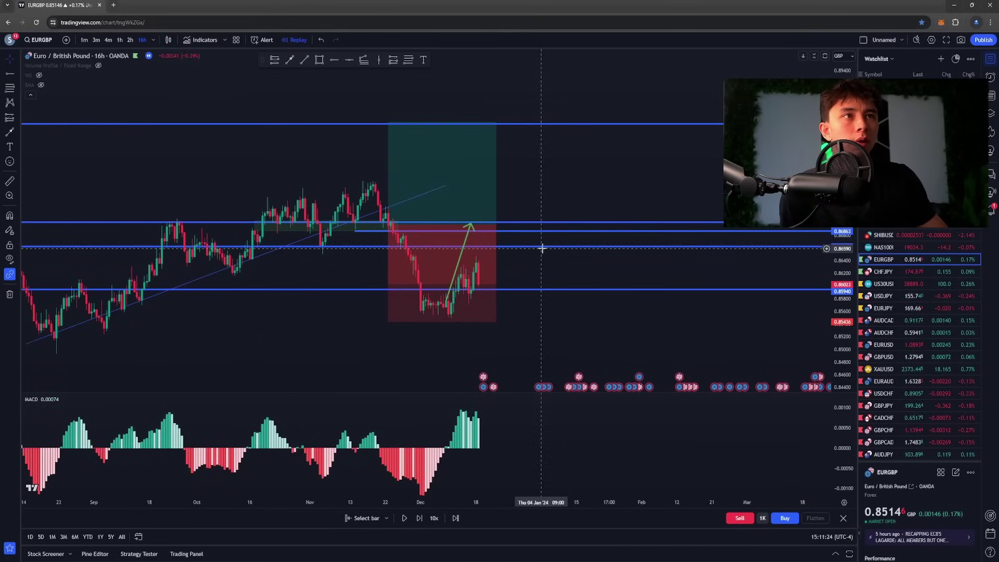
pyautogui.scroll(2, 542, 248)
pyautogui.scroll(-4, 698, 148)
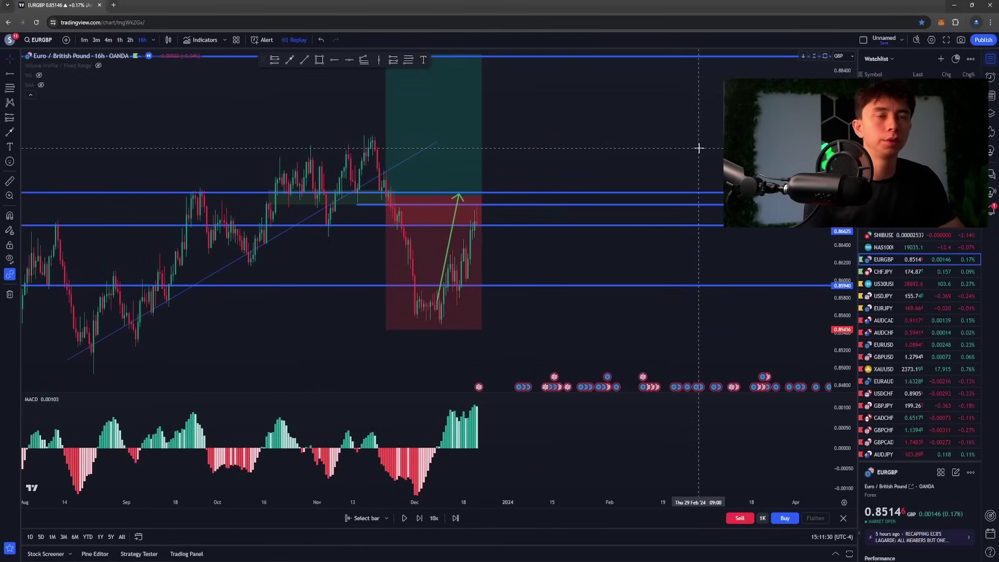
# Advance the replay bar by bar to about 26 December 2023, through the retest of the broken zone.
pyautogui.scroll(2, 603, 156)
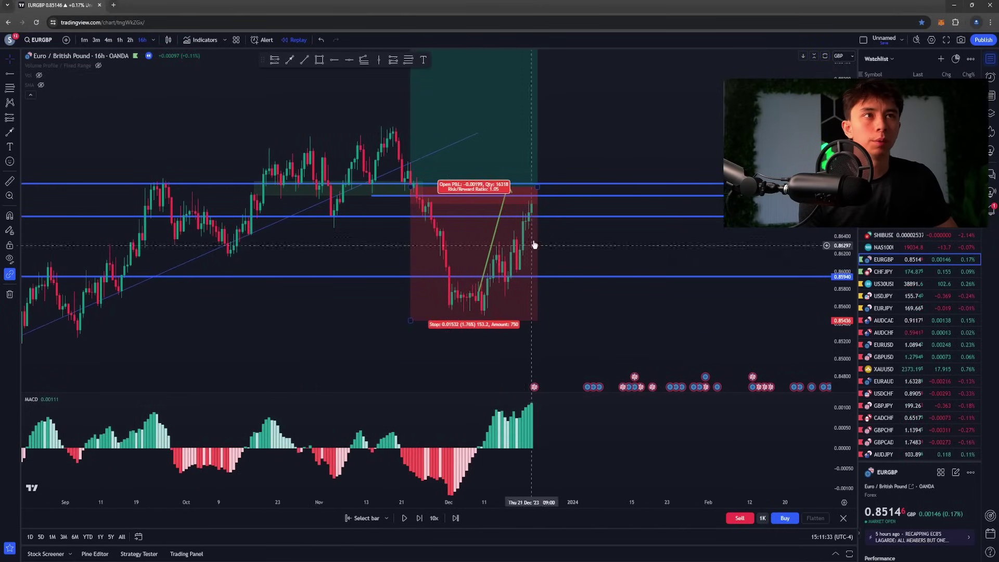
pyautogui.hotkey('shift', 'Right')
pyautogui.hotkey('shift', 'Right')
pyautogui.hotkey('shift', 'Right')
pyautogui.hotkey('shift', 'Right')
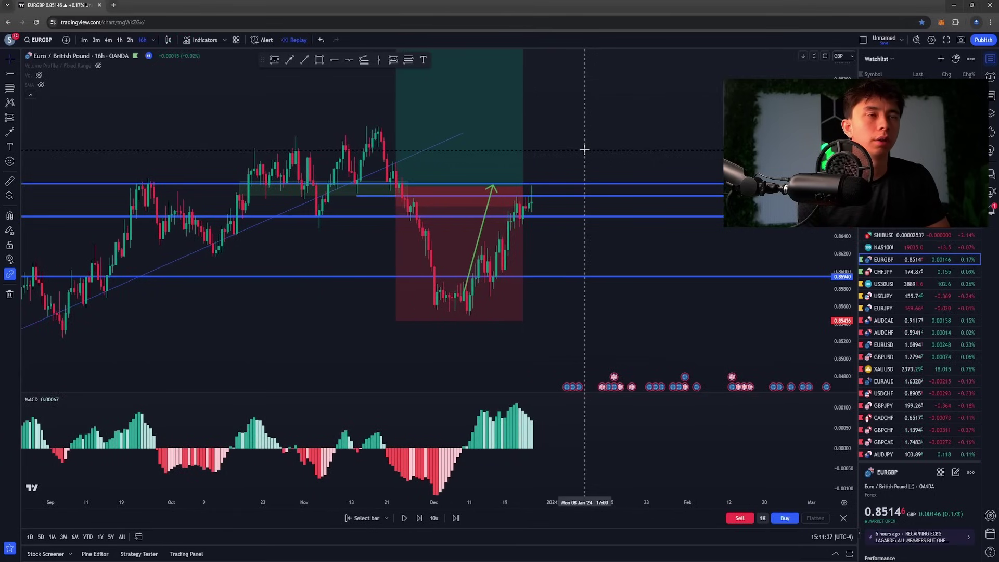
# Draw a rectangle over the latest candles' wicks just below the 0.87005 ray, starting at 21 December 2023 and ending past the last candle.
pyautogui.scroll(2, 516, 235)
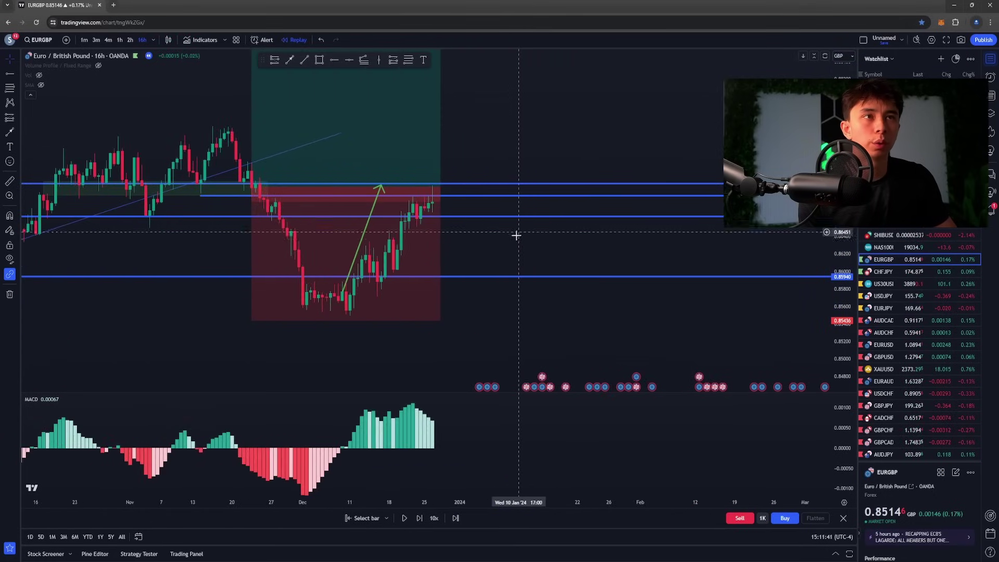
pyautogui.moveTo(424, 249); pyautogui.dragTo(600, 274)
pyautogui.scroll(3, 600, 275)
pyautogui.moveTo(842, 300); pyautogui.dragTo(840, 94)
pyautogui.moveTo(641, 129); pyautogui.dragTo(776, 107)
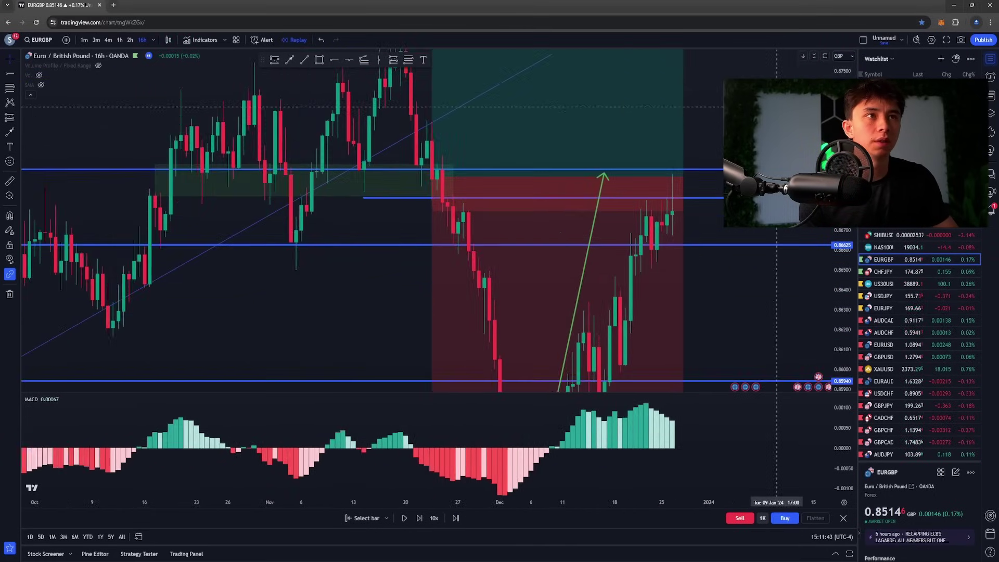
pyautogui.scroll(2, 367, 169)
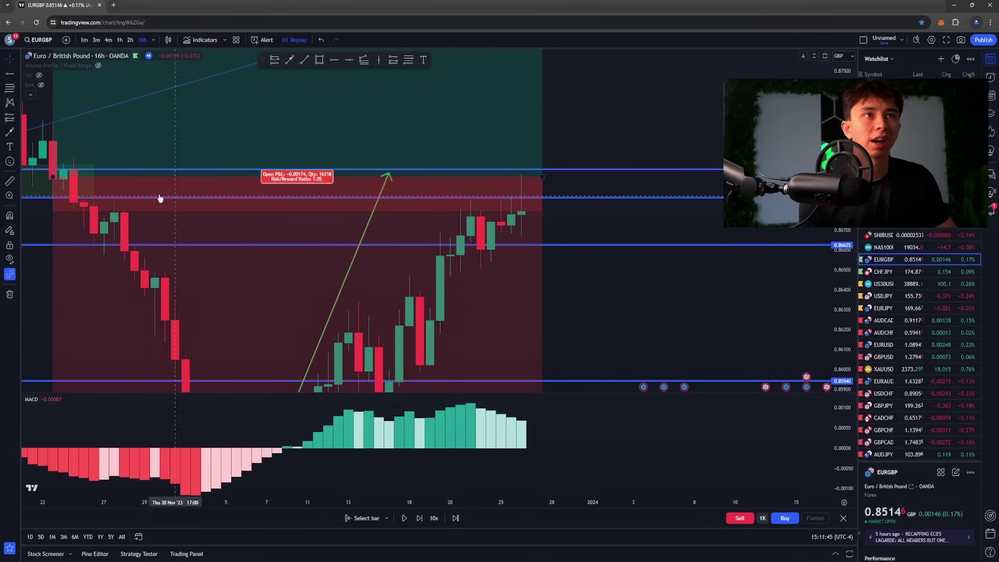
pyautogui.click(17, 91)
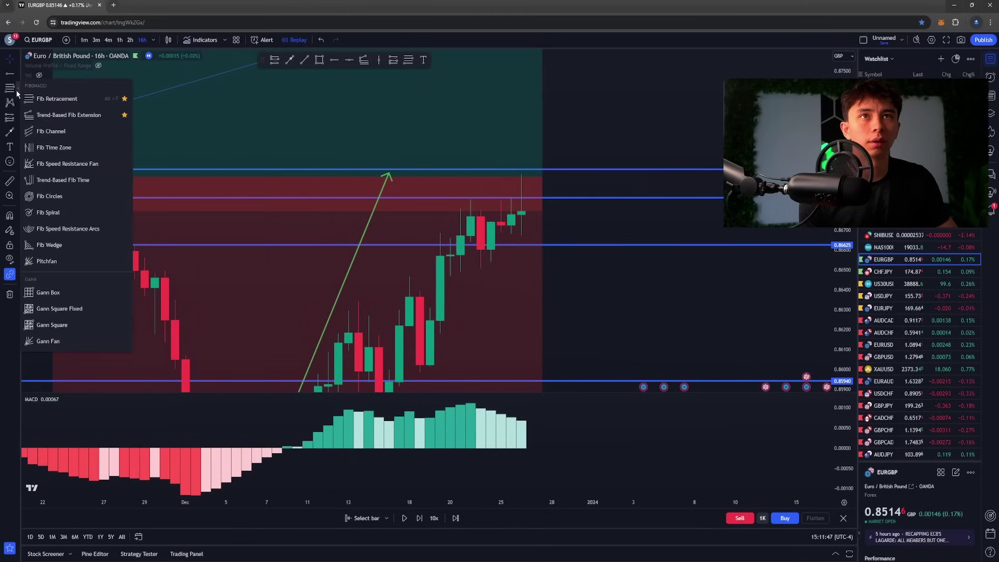
pyautogui.click(18, 147)
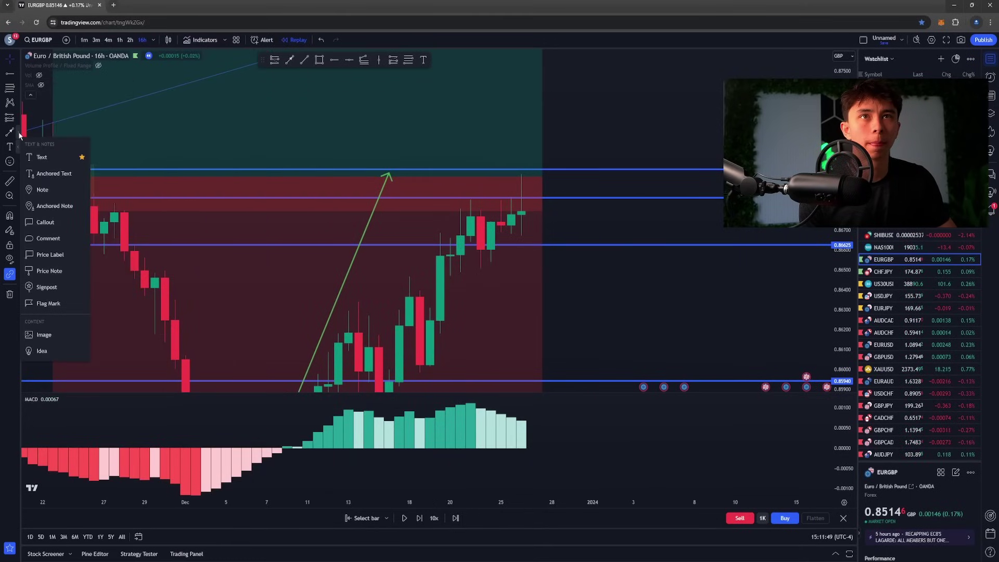
pyautogui.click(480, 175)
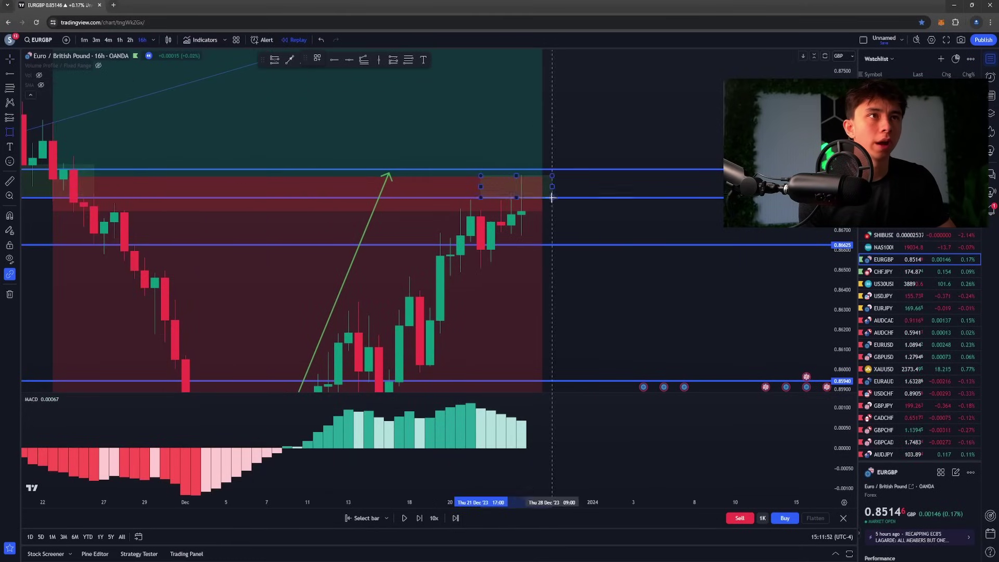
pyautogui.click(582, 211)
# Circle the latest candle's upper wick with the red brush and sketch an arrow pointing down at it.
pyautogui.click(634, 224)
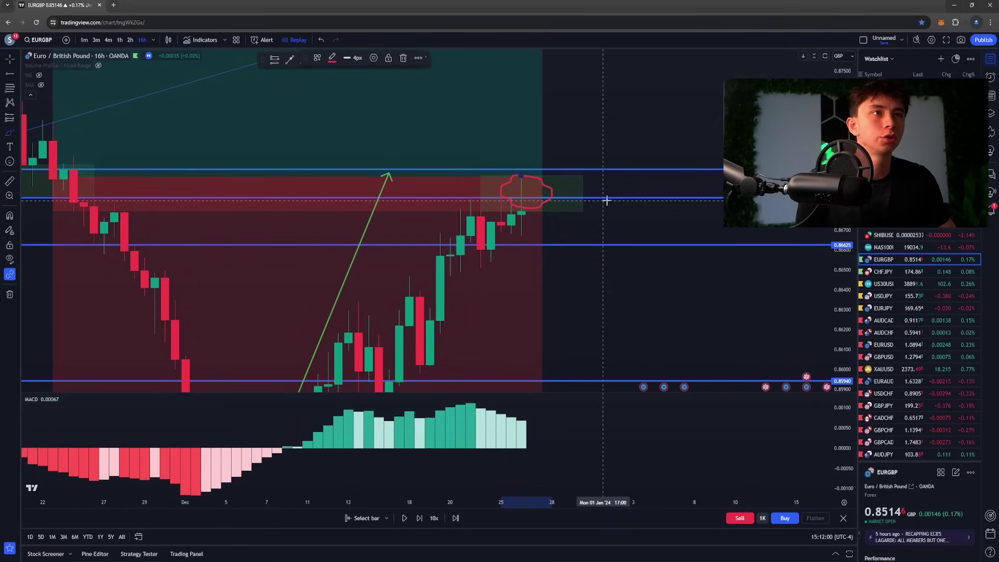
pyautogui.scroll(-1, 608, 202)
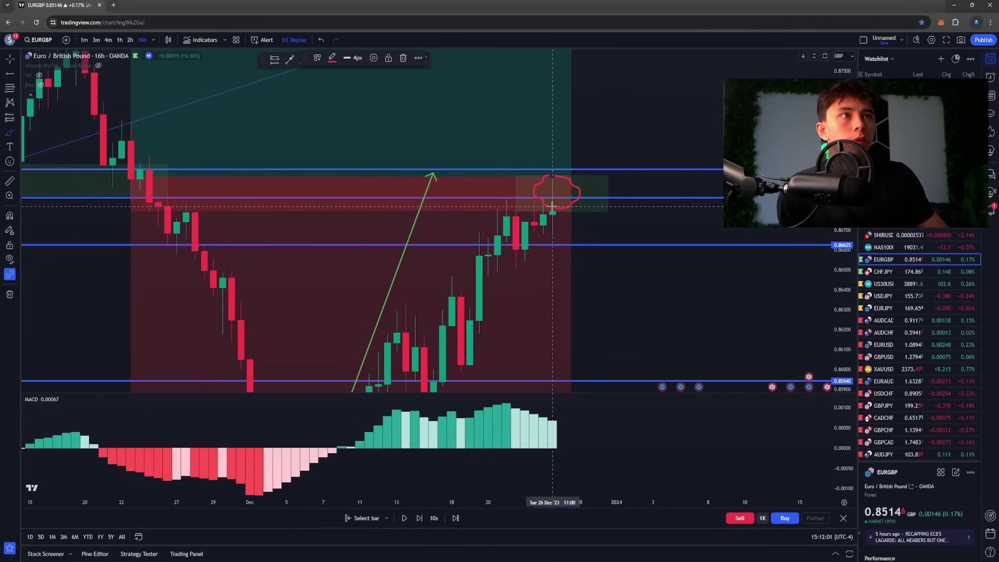
pyautogui.moveTo(516, 122); pyautogui.dragTo(523, 169)
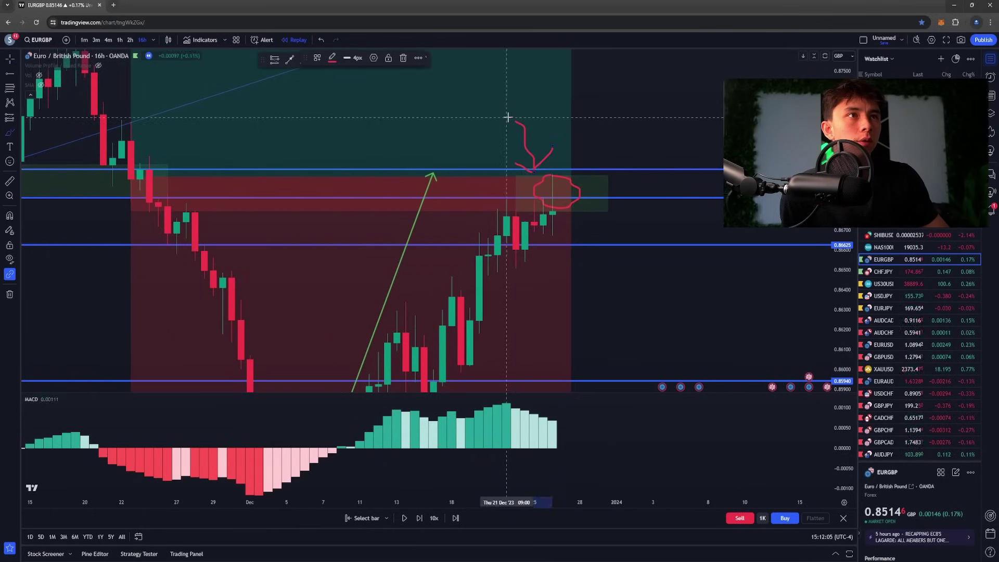
# Sketch further red brush arrows above the circled retest, pointing down towards the wick and the upper ray.
pyautogui.scroll(-2, 688, 197)
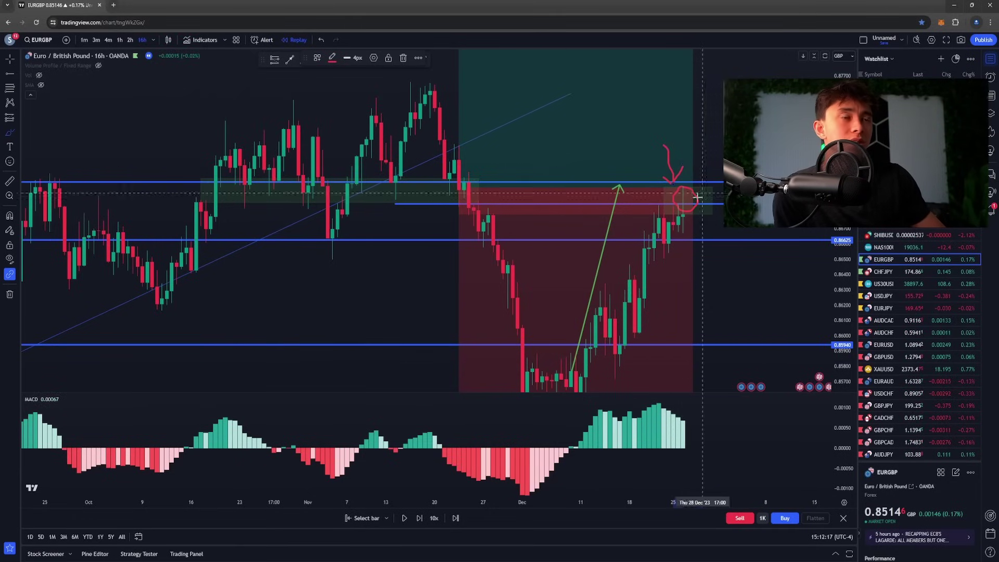
pyautogui.moveTo(842, 156); pyautogui.dragTo(841, 242)
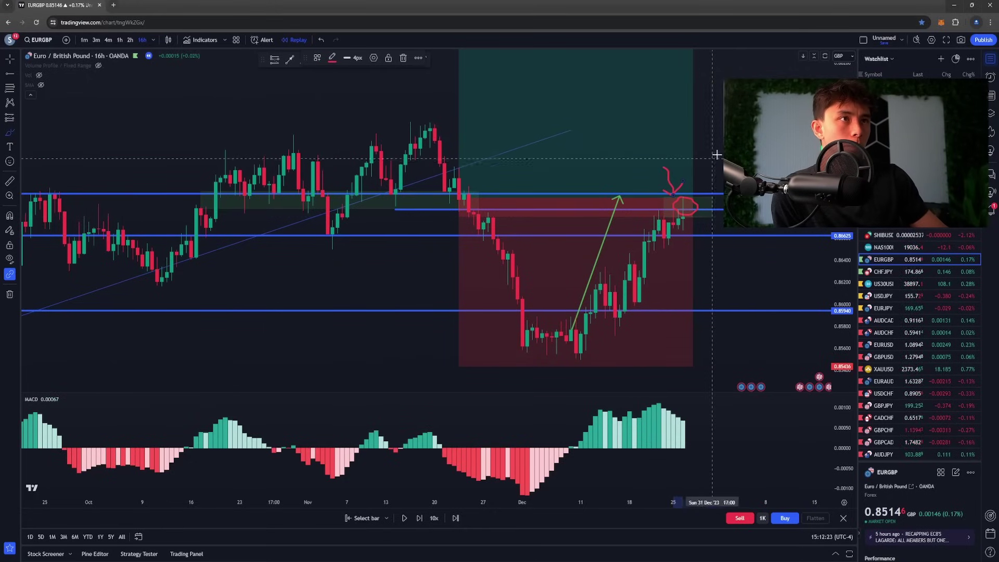
pyautogui.moveTo(720, 152)
pyautogui.mouseDown()
pyautogui.moveTo(687, 192)
pyautogui.moveTo(719, 181)
pyautogui.mouseUp()
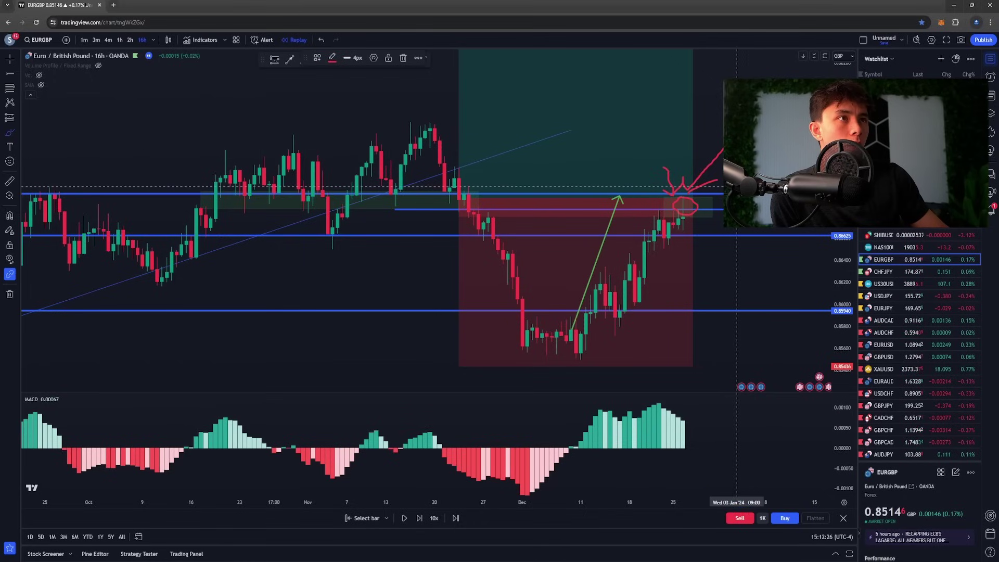
pyautogui.moveTo(616, 139)
pyautogui.mouseDown()
pyautogui.moveTo(630, 182)
pyautogui.moveTo(648, 160)
pyautogui.mouseUp()
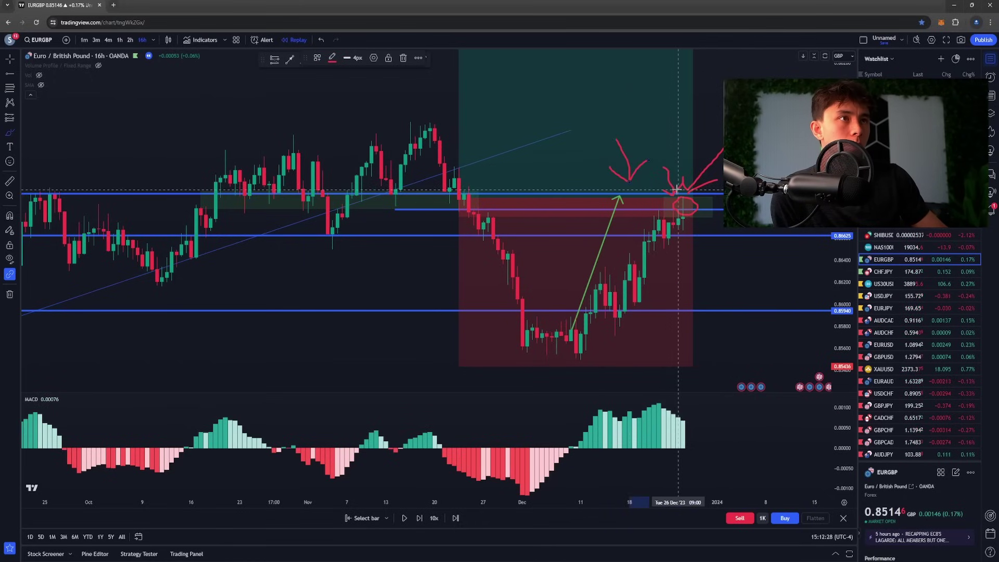
pyautogui.moveTo(659, 118)
pyautogui.mouseDown()
pyautogui.moveTo(669, 151)
pyautogui.moveTo(686, 134)
pyautogui.mouseUp()
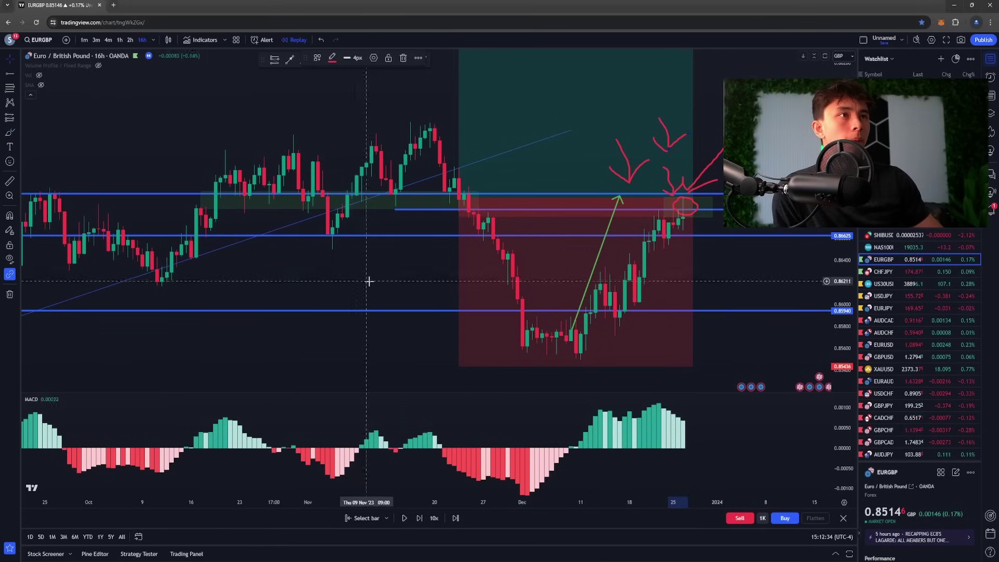
# Delete the long position box spanning late November to late December 2023.
pyautogui.scroll(-3, 369, 280)
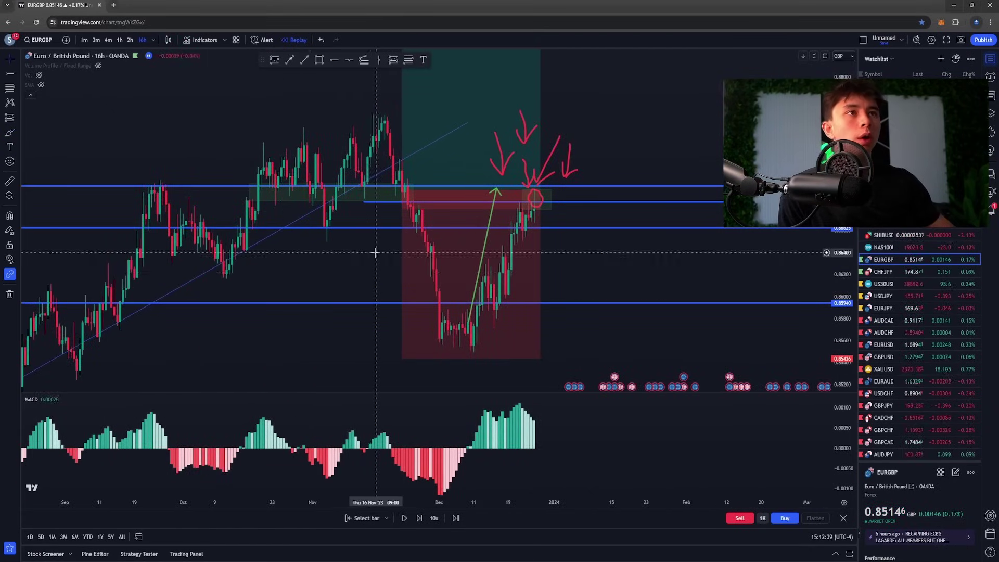
pyautogui.scroll(3, 374, 253)
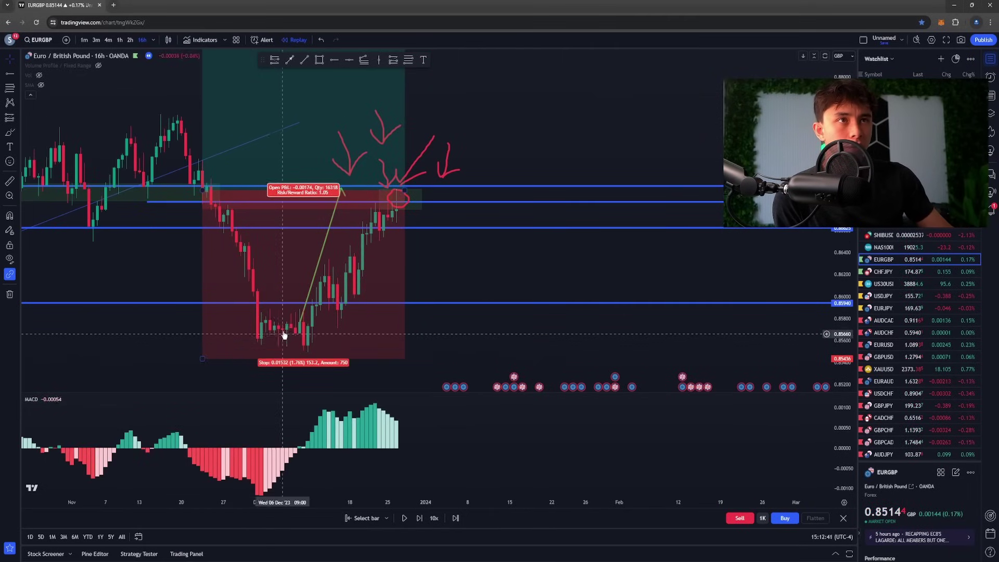
pyautogui.scroll(-2, 385, 198)
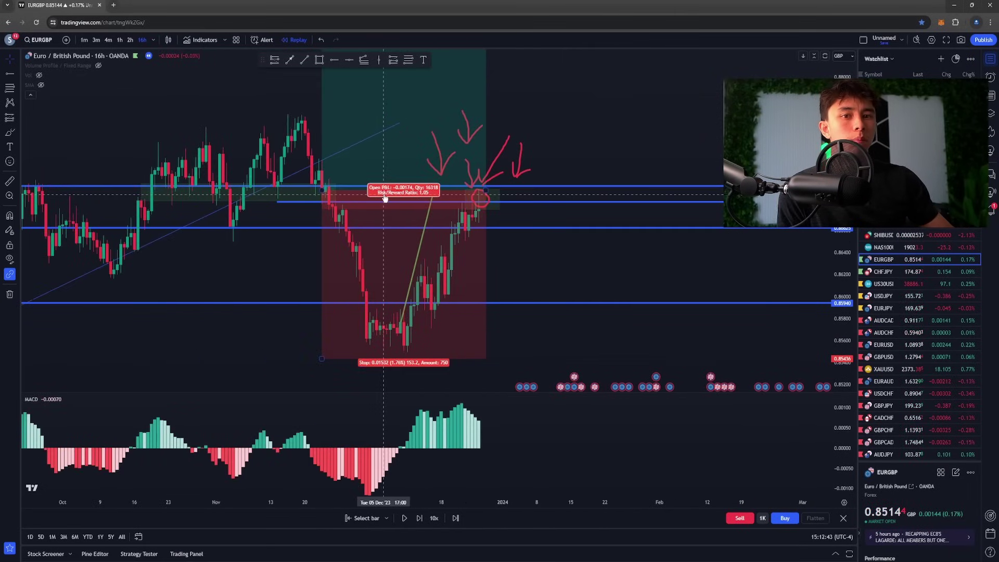
pyautogui.click(414, 157)
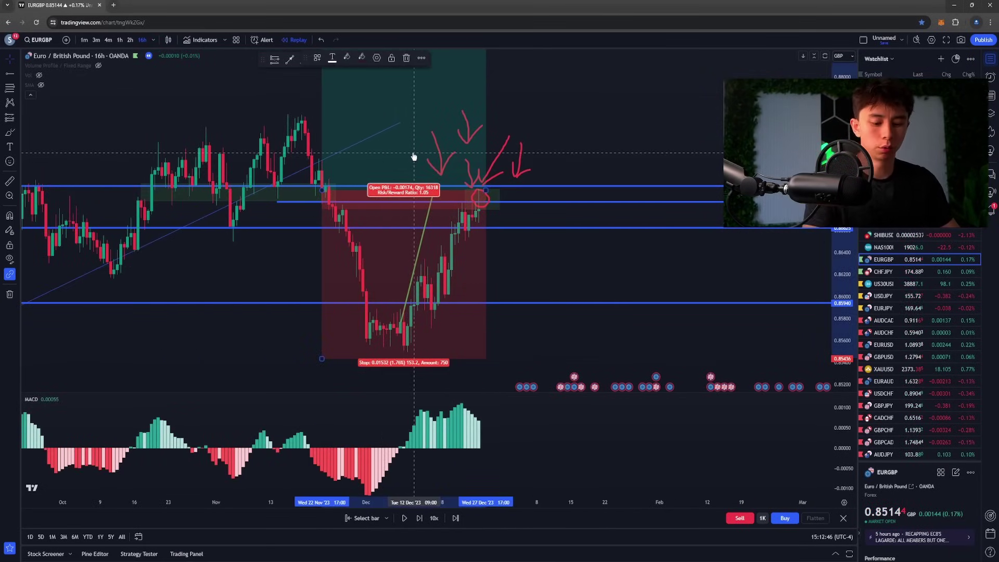
pyautogui.press('Delete')
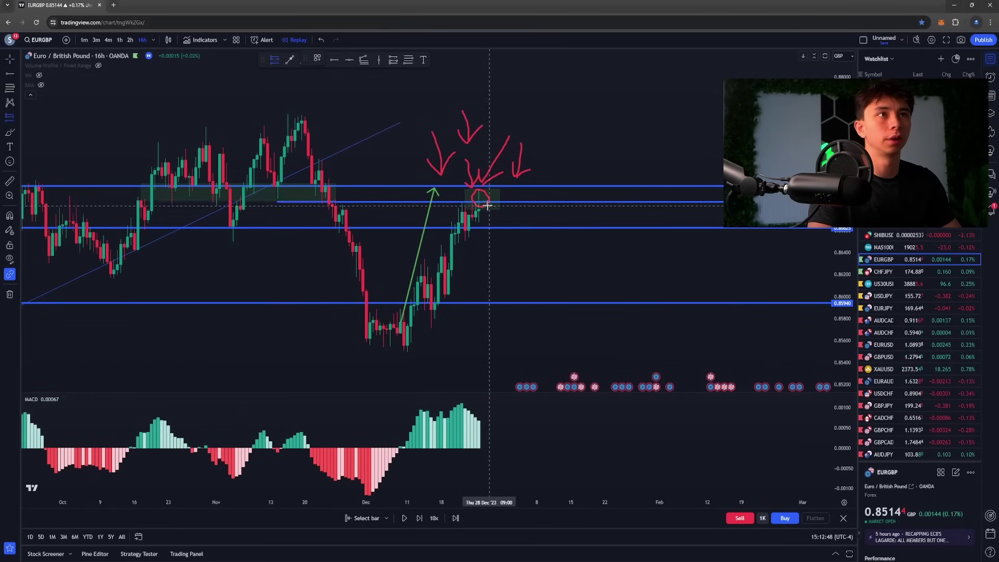
# Place a short position at the circled 26 December candle and raise its stop above the November high, about 92 pips from entry.
pyautogui.click(479, 199)
pyautogui.scroll(-3, 671, 111)
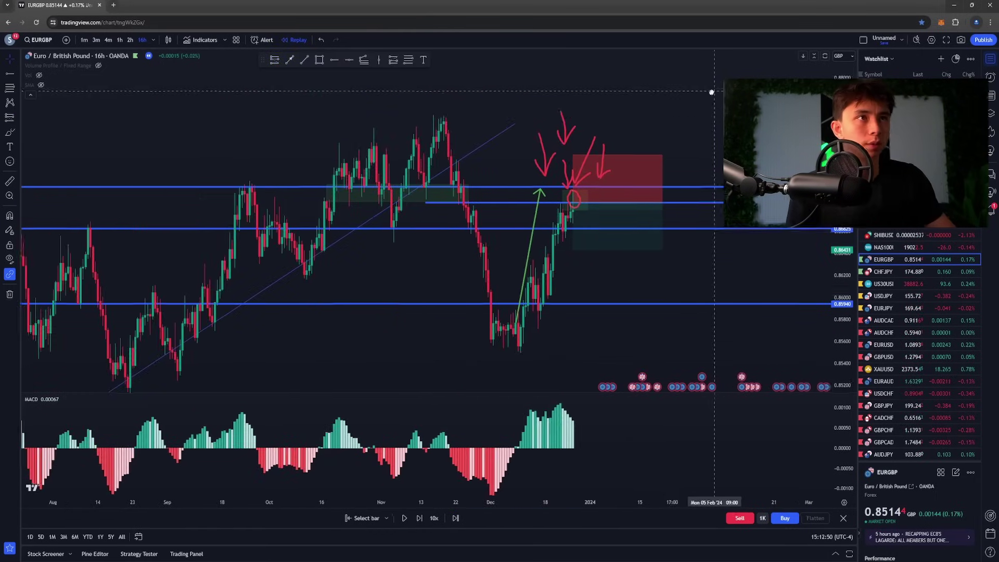
pyautogui.moveTo(428, 180); pyautogui.dragTo(292, 83)
pyautogui.scroll(-4, 336, 141)
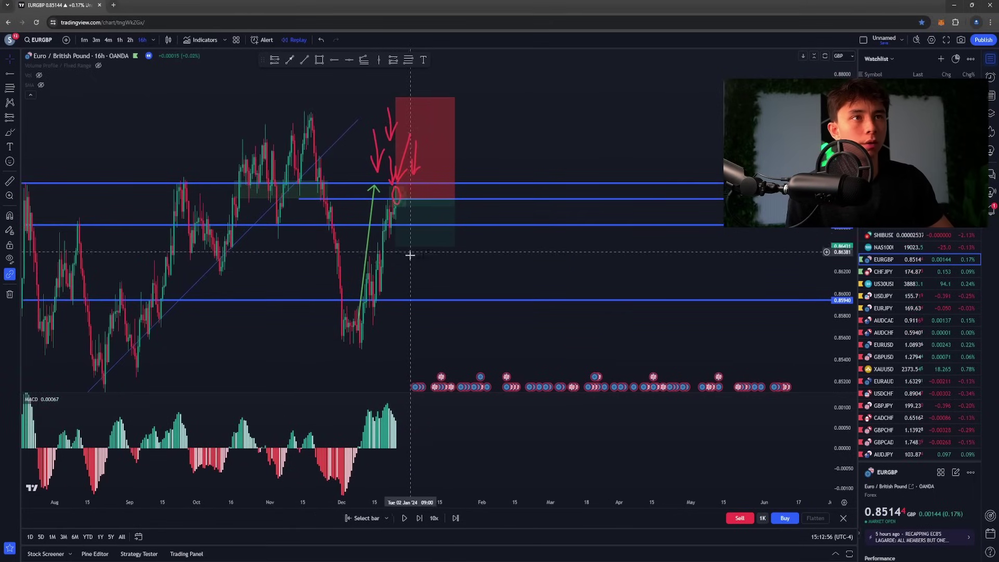
# Lower the short position's target to 0.85941 on the 0.85940 ray and extend the box to about mid-March 2024.
pyautogui.scroll(-3, 411, 255)
pyautogui.moveTo(514, 245); pyautogui.dragTo(514, 300)
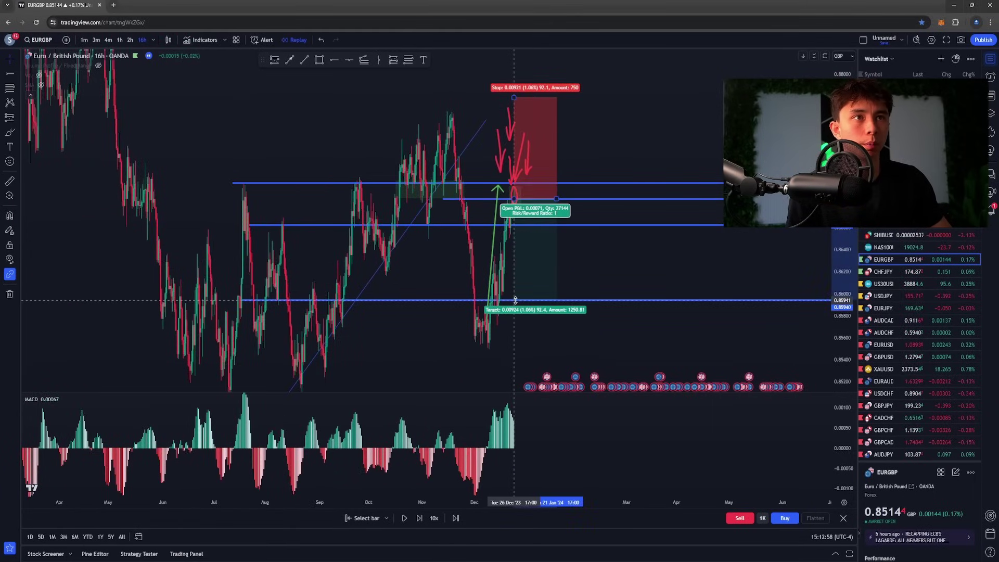
pyautogui.moveTo(558, 199); pyautogui.dragTo(644, 203)
pyautogui.click(682, 234)
pyautogui.moveTo(716, 269); pyautogui.dragTo(763, 269)
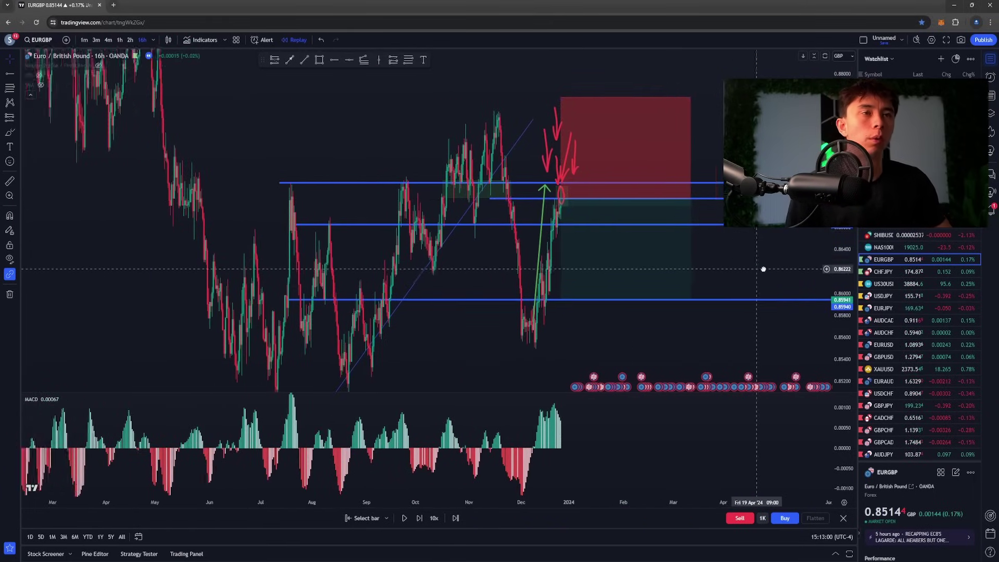
# Advance the replay bar by bar through the drop to the short's target, to about 10 January 2024.
pyautogui.scroll(6, 762, 269)
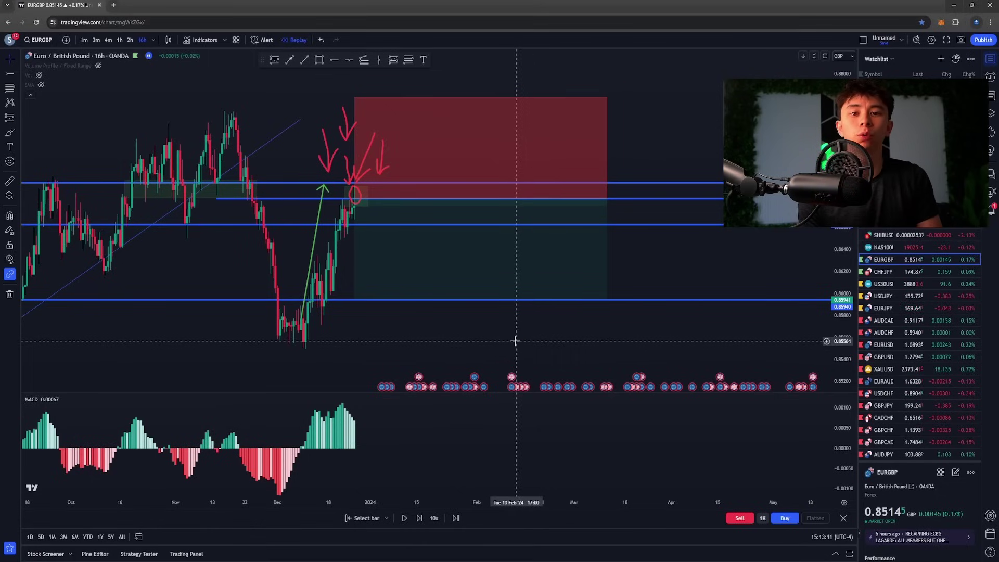
pyautogui.hotkey('shift', 'Right')
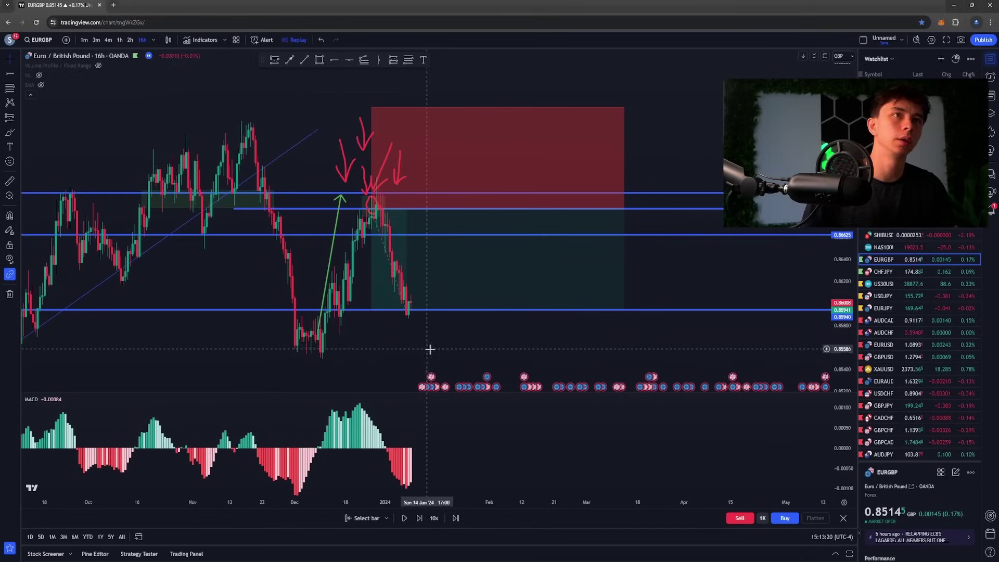
pyautogui.moveTo(372, 338); pyautogui.dragTo(428, 348)
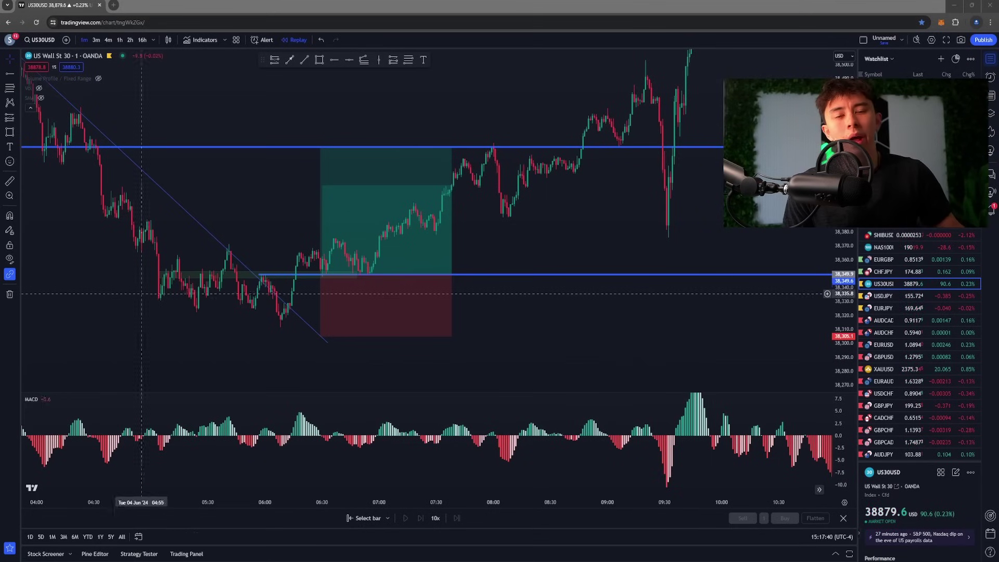
# Examine the US30USD 1-minute chart of 4 June 2024: the downtrend line break, the retest zone and the long position box.
pyautogui.click(541, 309)
pyautogui.scroll(-3, 549, 333)
pyautogui.scroll(3, 529, 339)
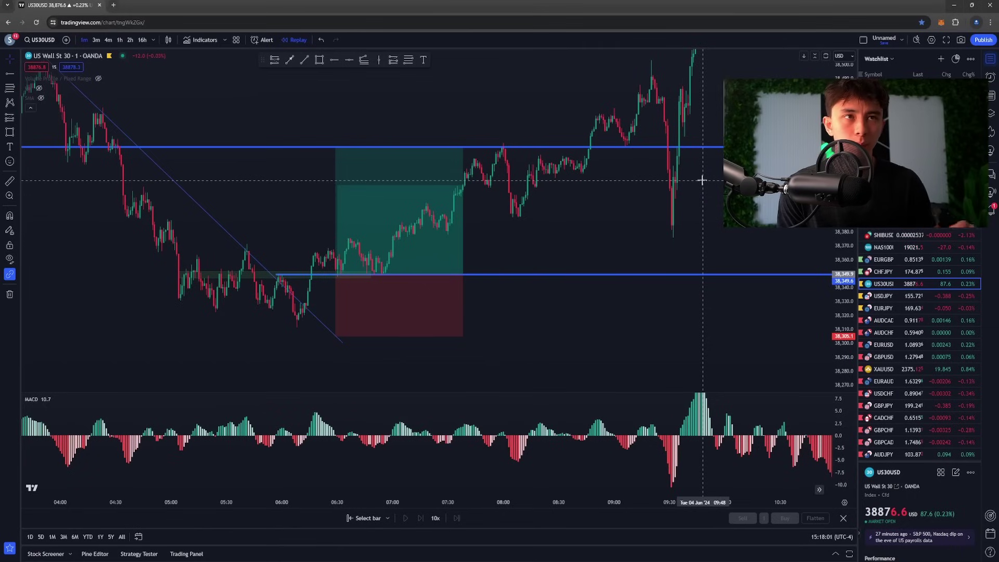
pyautogui.moveTo(574, 236); pyautogui.dragTo(709, 256)
pyautogui.scroll(4, 312, 202)
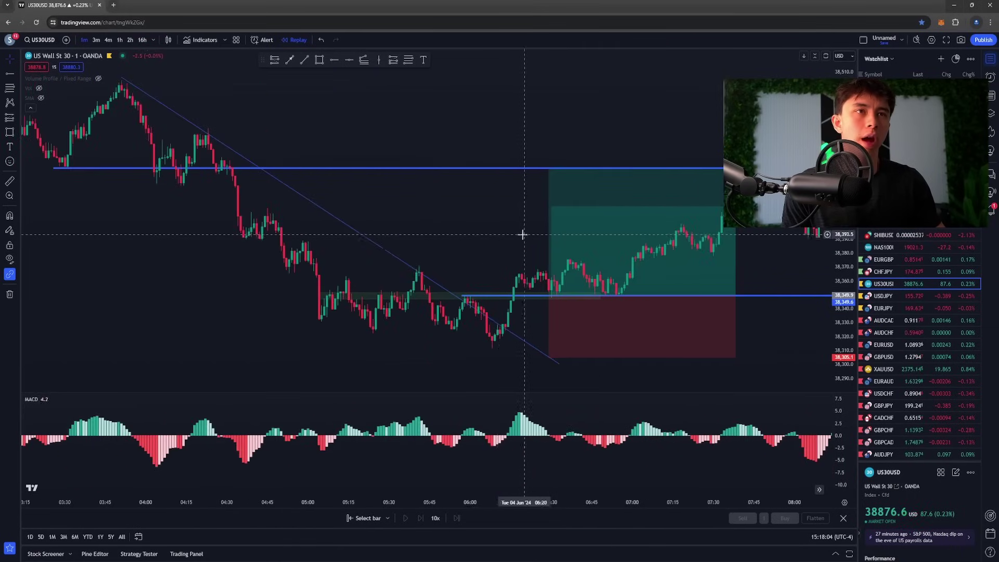
pyautogui.moveTo(396, 226); pyautogui.dragTo(384, 216)
pyautogui.scroll(-3, 383, 215)
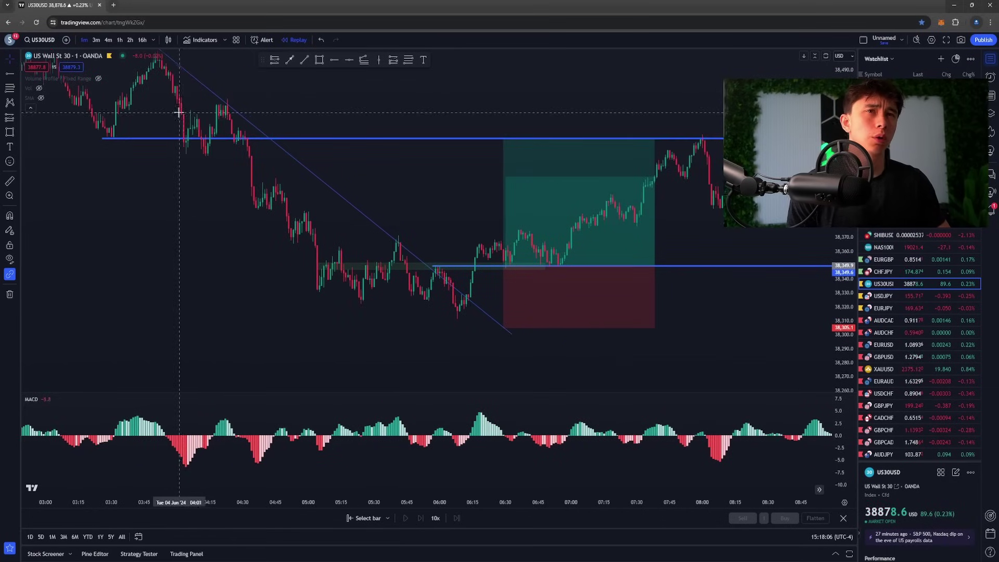
pyautogui.moveTo(403, 347); pyautogui.dragTo(290, 333)
pyautogui.moveTo(714, 290); pyautogui.dragTo(870, 298)
pyautogui.moveTo(844, 295); pyautogui.dragTo(844, 233)
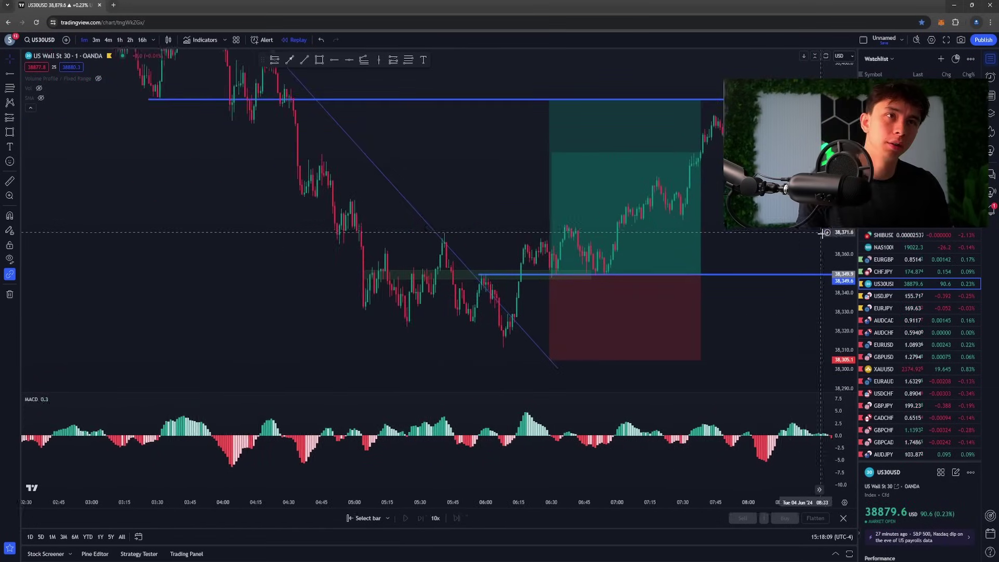
pyautogui.scroll(4, 819, 250)
pyautogui.moveTo(846, 345); pyautogui.dragTo(842, 206)
pyautogui.moveTo(711, 263); pyautogui.dragTo(669, 200)
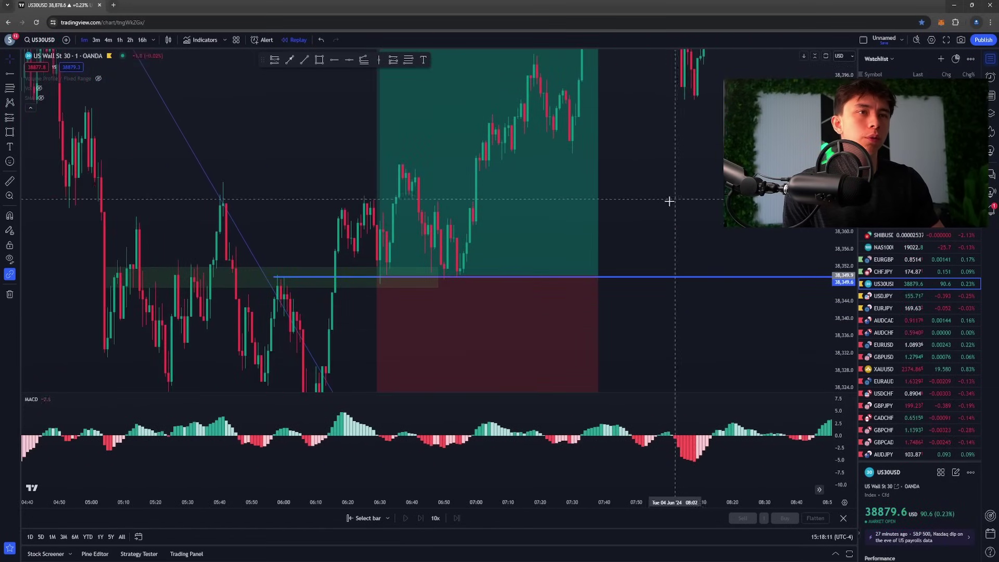
# Measure the price range from the long position's entry up to the blue target line.
pyautogui.scroll(-3, 844, 261)
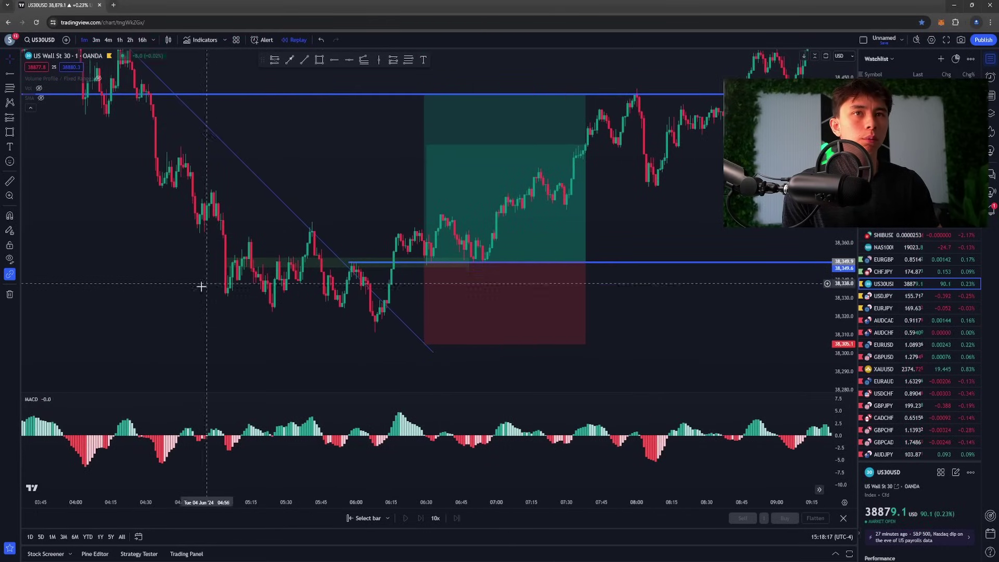
pyautogui.click(9, 181)
pyautogui.click(426, 261)
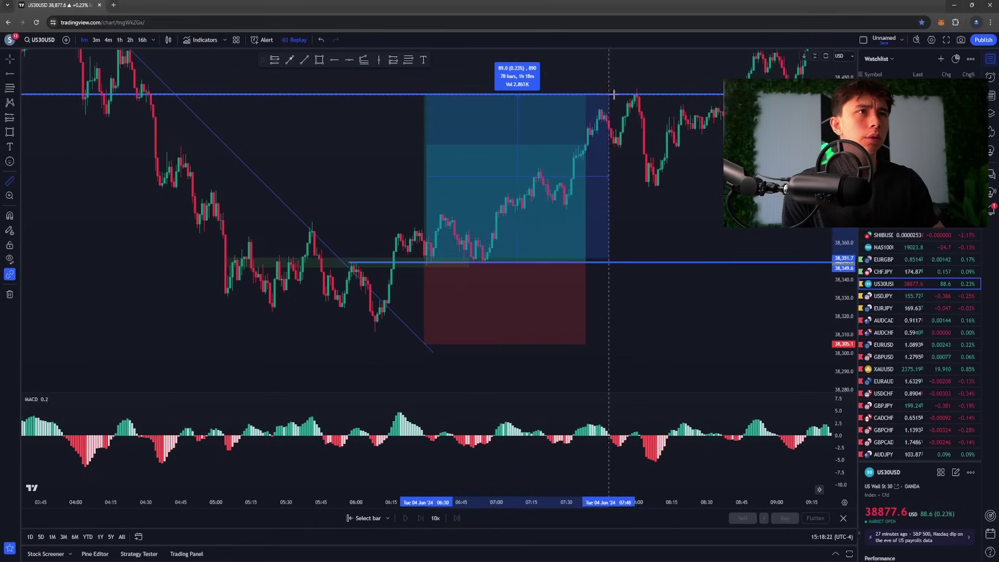
pyautogui.click(584, 258)
pyautogui.moveTo(585, 262)
pyautogui.mouseDown()
pyautogui.moveTo(620, 260)
pyautogui.moveTo(588, 260)
pyautogui.mouseUp()
pyautogui.click(642, 225)
# Examine the rally from the long entry to the blue target line and the MACD histogram alongside it.
pyautogui.scroll(-4, 644, 224)
pyautogui.moveTo(462, 186); pyautogui.dragTo(550, 222)
pyautogui.scroll(4, 510, 250)
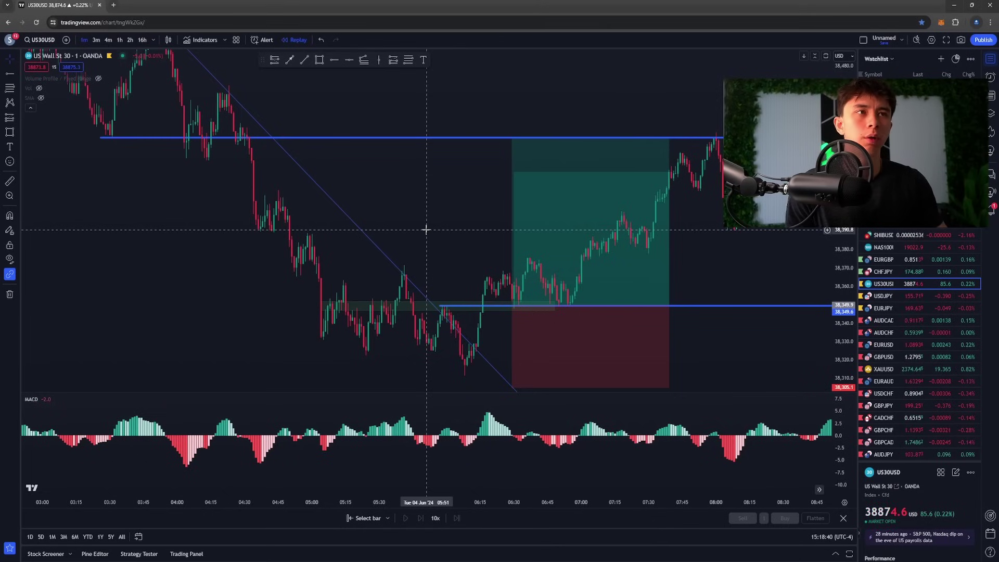
pyautogui.moveTo(426, 229); pyautogui.dragTo(371, 233)
pyautogui.scroll(-2, 430, 263)
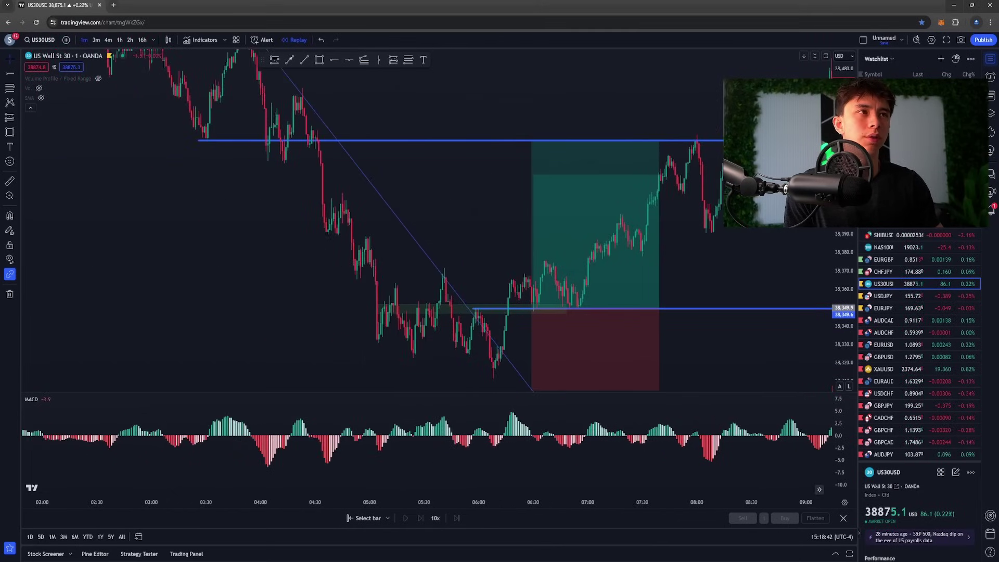
pyautogui.moveTo(842, 216); pyautogui.dragTo(843, 254)
pyautogui.moveTo(763, 253); pyautogui.dragTo(671, 246)
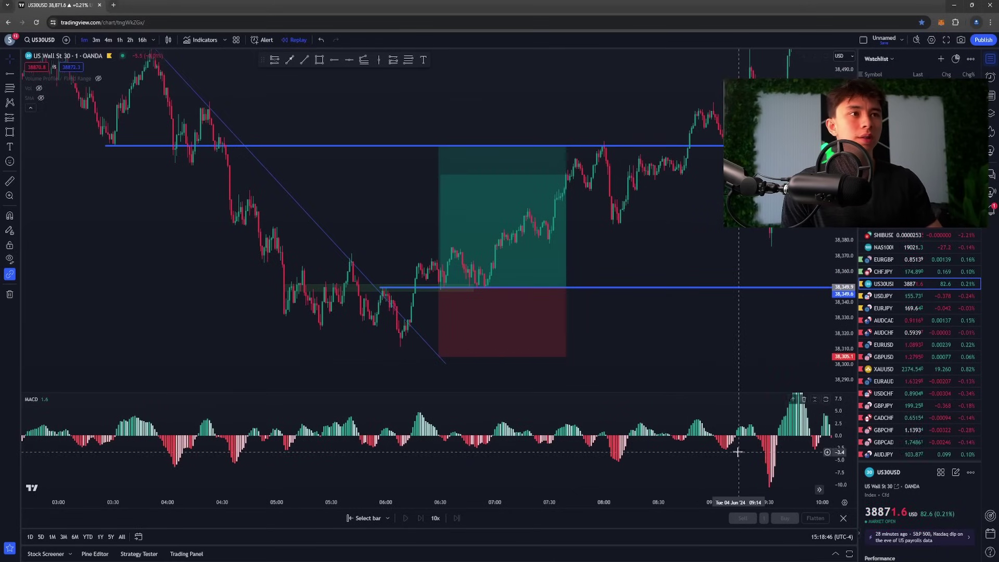
pyautogui.moveTo(801, 416); pyautogui.dragTo(772, 435)
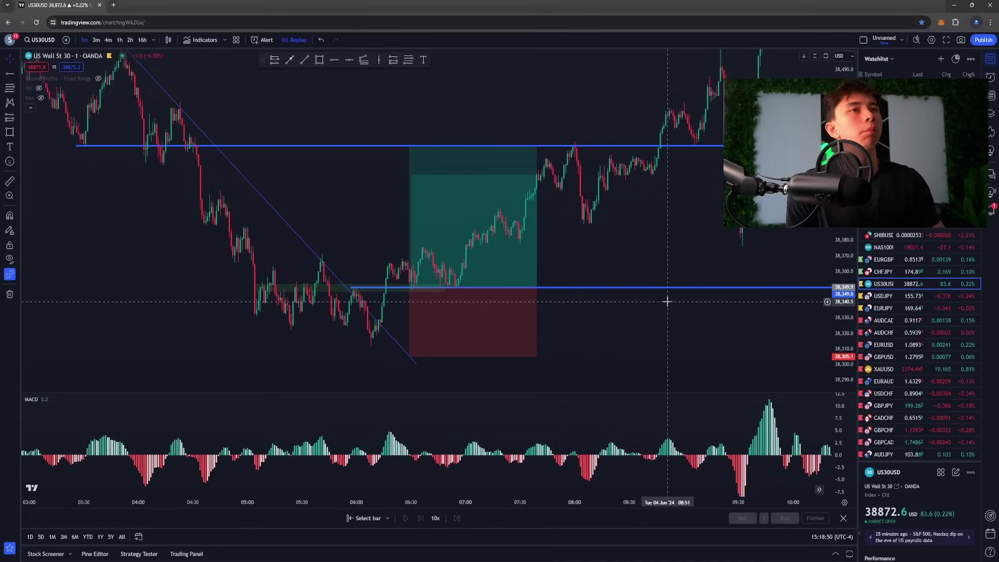
# Examine the downtrend from about 04:00, its trendline break and the retest of the green zone.
pyautogui.scroll(-1, 413, 215)
pyautogui.moveTo(416, 219); pyautogui.dragTo(519, 247)
pyautogui.scroll(3, 519, 248)
pyautogui.moveTo(712, 289); pyautogui.dragTo(591, 286)
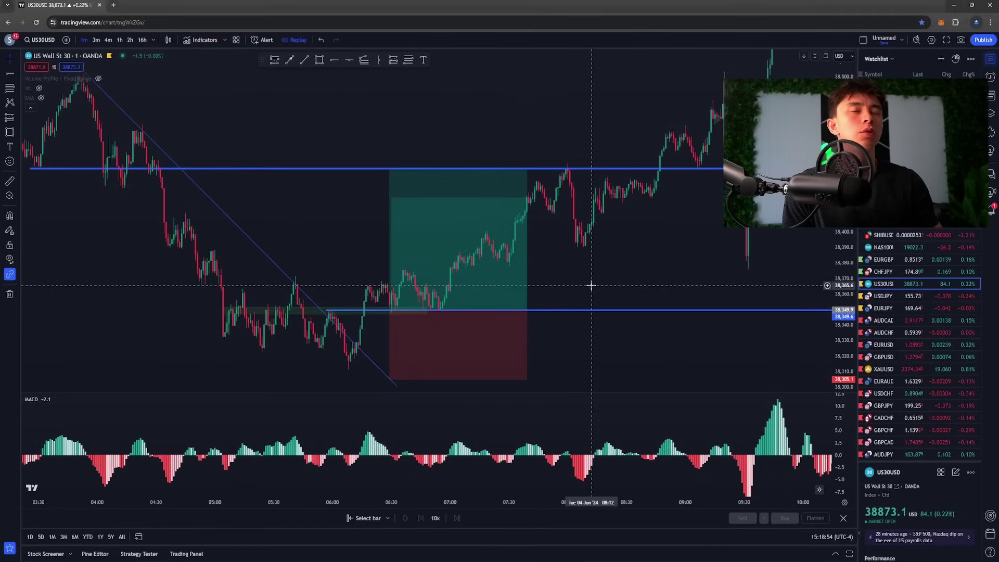
pyautogui.moveTo(280, 191); pyautogui.dragTo(247, 171)
pyautogui.scroll(-2, 249, 185)
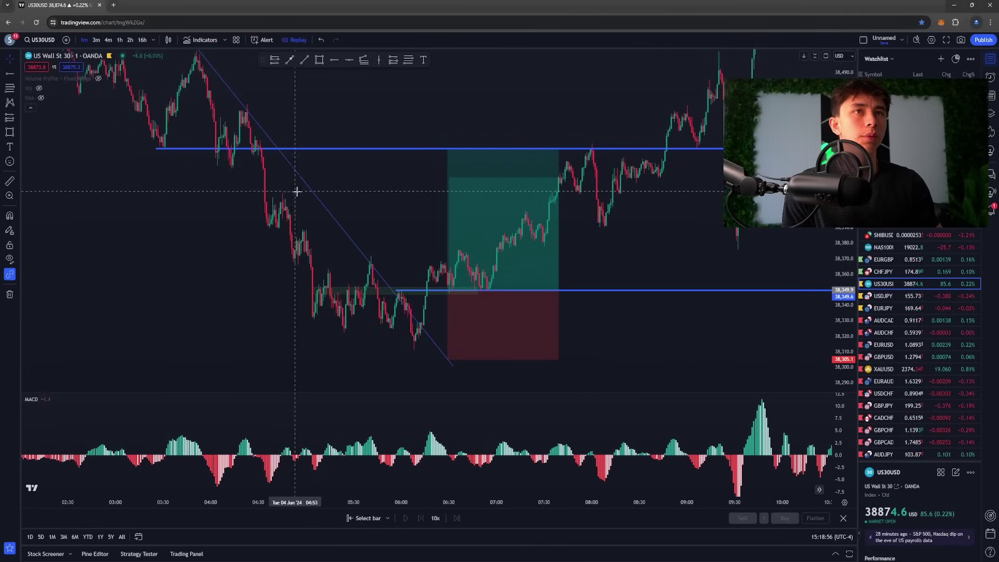
pyautogui.moveTo(339, 191); pyautogui.dragTo(318, 236)
pyautogui.moveTo(181, 235); pyautogui.dragTo(158, 224)
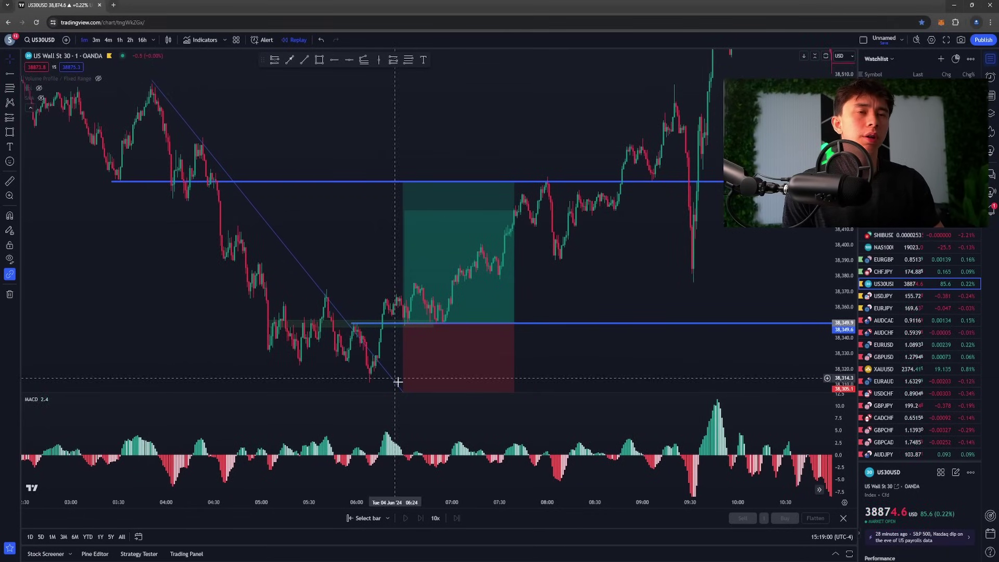
pyautogui.moveTo(184, 328); pyautogui.dragTo(351, 327)
pyautogui.scroll(4, 317, 333)
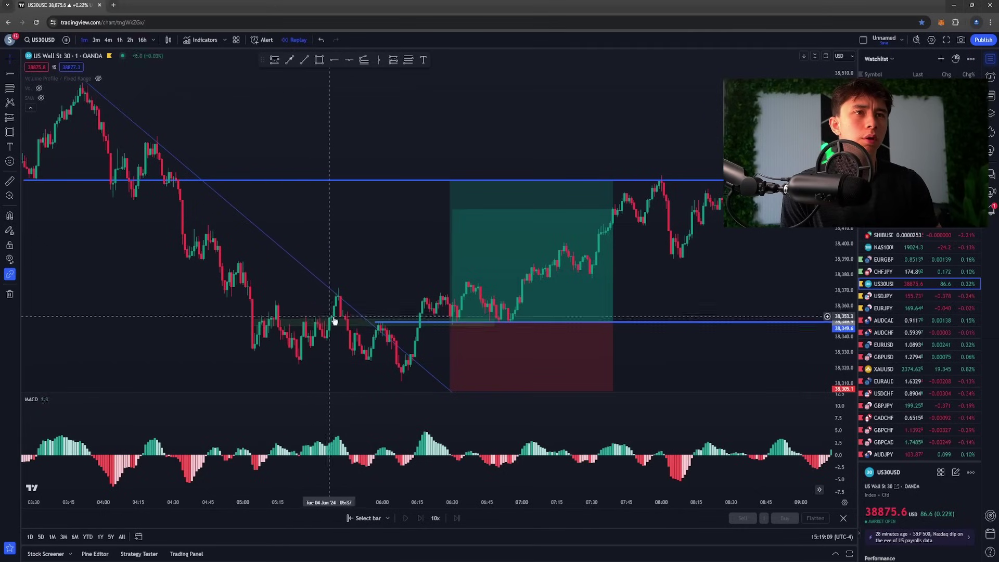
# Place a horizontal ray at 38,355.4 on the low of the first pullback after the trendline break.
pyautogui.scroll(3, 375, 299)
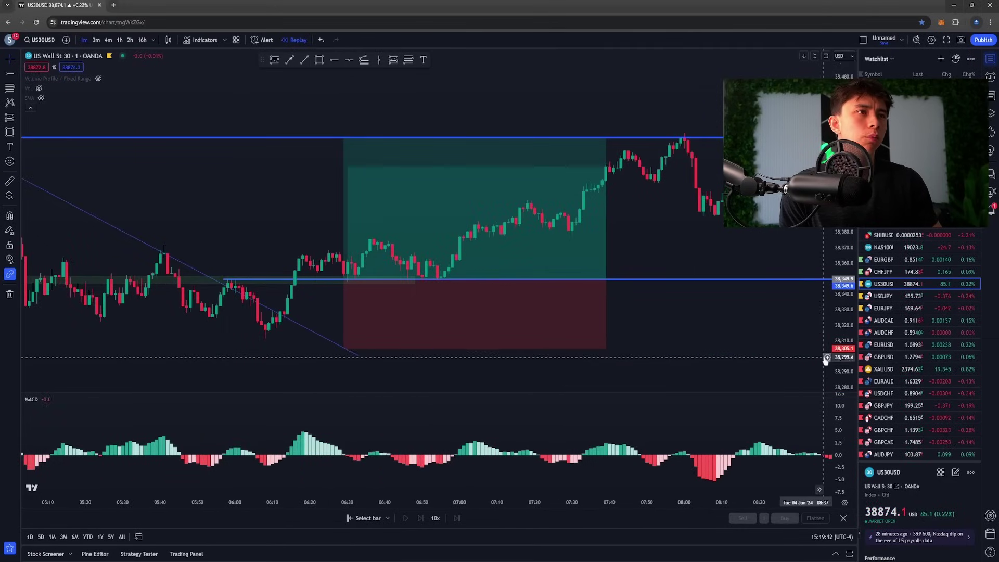
pyautogui.moveTo(838, 359); pyautogui.dragTo(835, 191)
pyautogui.moveTo(240, 235); pyautogui.dragTo(341, 150)
pyautogui.scroll(4, 341, 150)
pyautogui.click(291, 60)
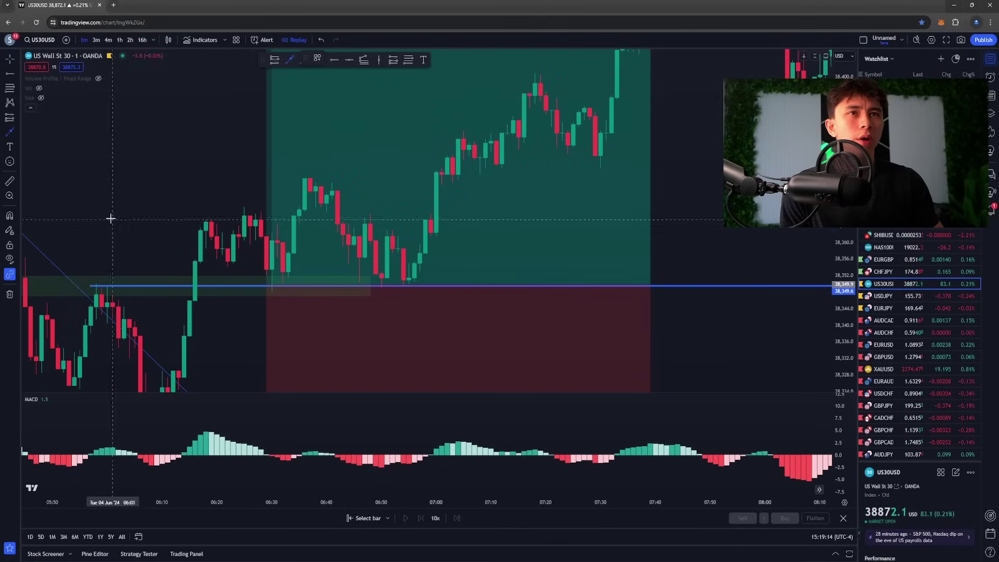
pyautogui.click(107, 215)
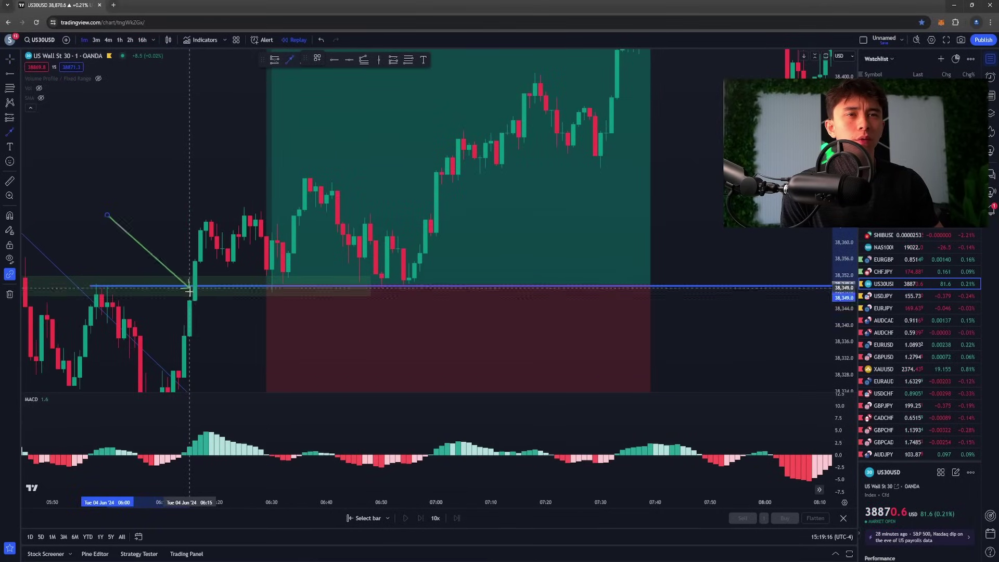
pyautogui.click(334, 60)
pyautogui.click(170, 259)
pyautogui.hotkey('alt', 't')
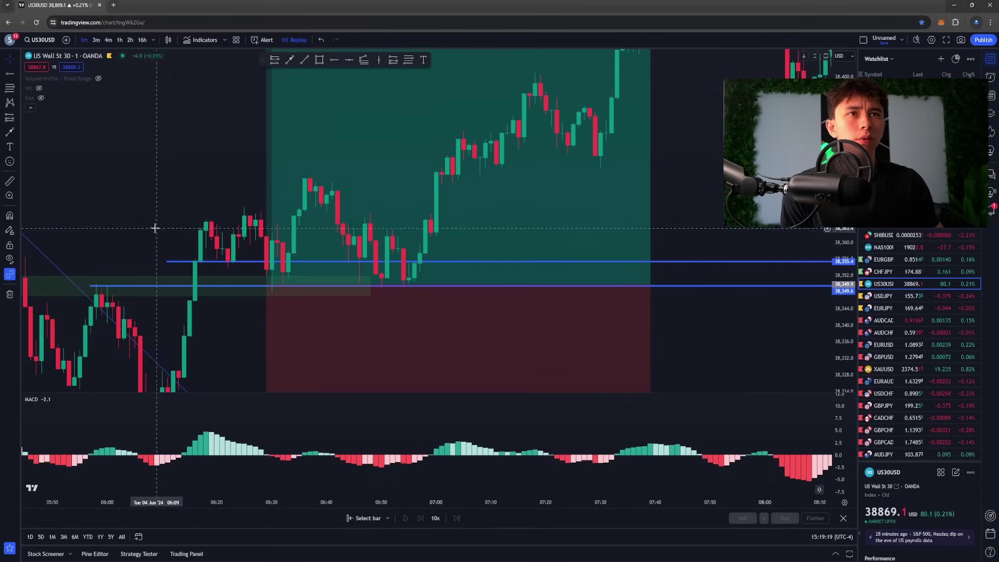
pyautogui.click(80, 175)
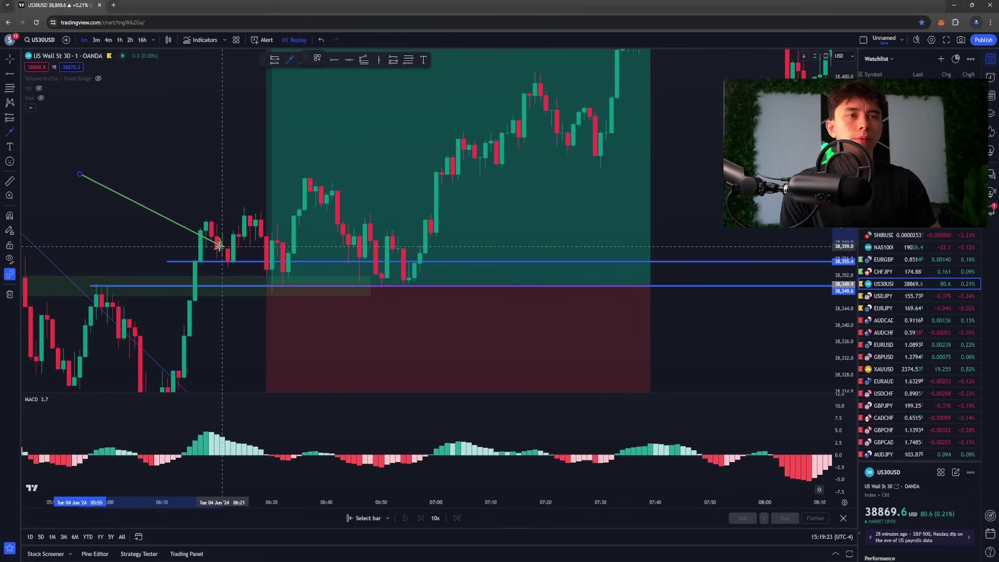
pyautogui.press('Escape')
# Measure the distance from the long position's entry down into its stop zone.
pyautogui.scroll(-3, 348, 287)
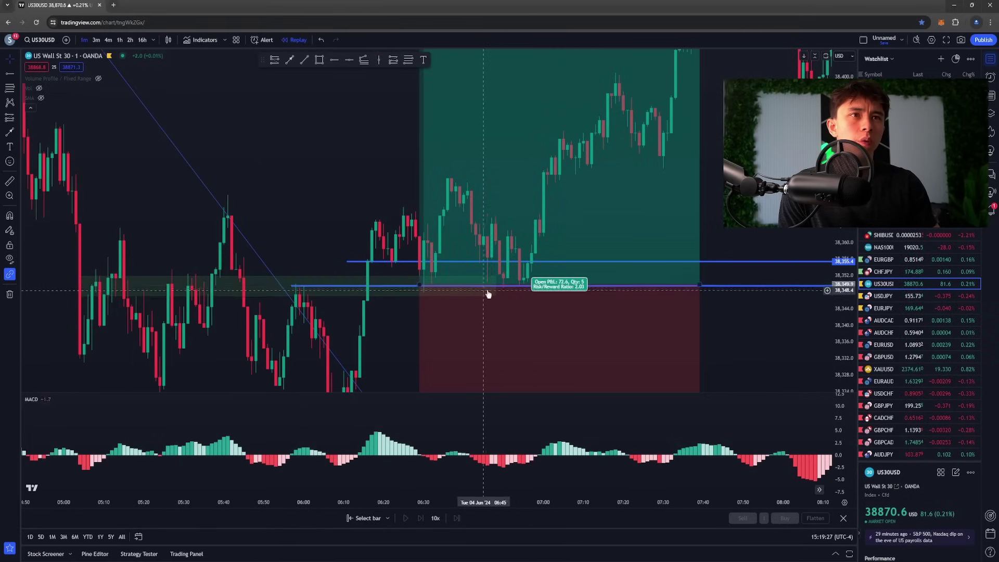
pyautogui.scroll(-3, 494, 284)
pyautogui.moveTo(843, 177); pyautogui.dragTo(842, 305)
pyautogui.moveTo(785, 309); pyautogui.dragTo(639, 311)
pyautogui.click(9, 183)
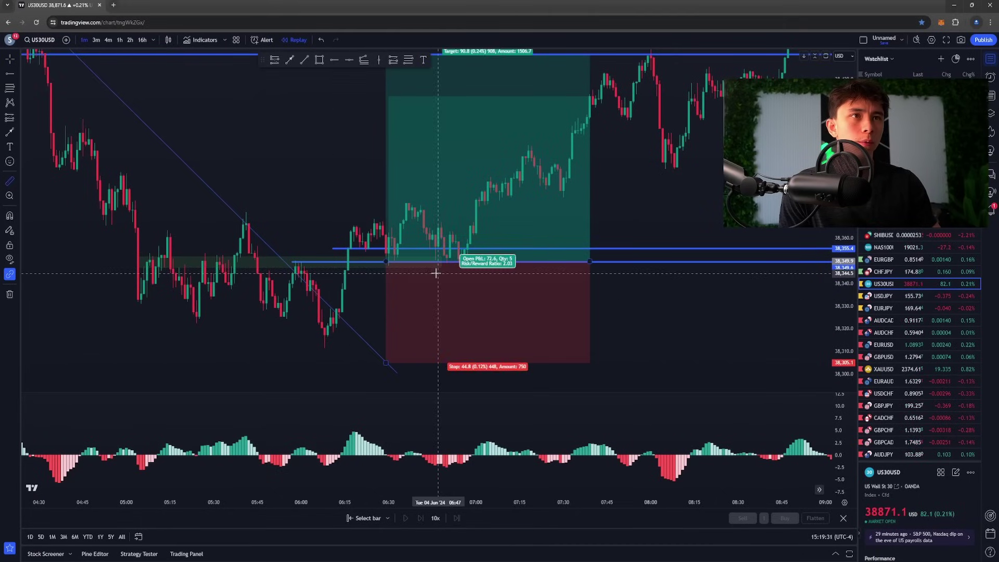
pyautogui.click(426, 262)
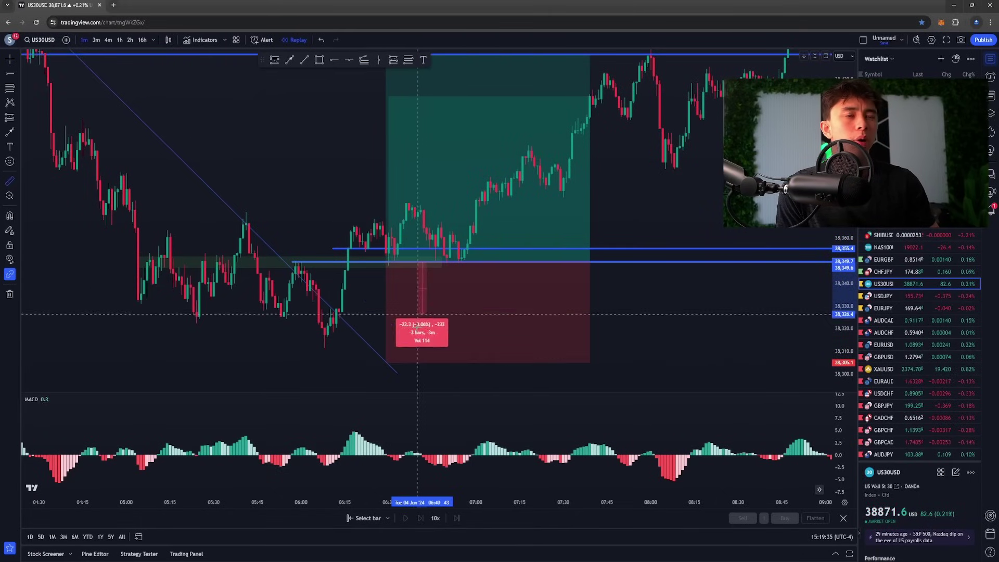
pyautogui.doubleClick(422, 304)
# Lower the long position's stop to 38,302.8.
pyautogui.moveTo(386, 361)
pyautogui.mouseDown()
pyautogui.moveTo(385, 298)
pyautogui.moveTo(381, 368)
pyautogui.mouseUp()
pyautogui.click(277, 323)
pyautogui.scroll(-4, 320, 378)
pyautogui.scroll(3, 673, 328)
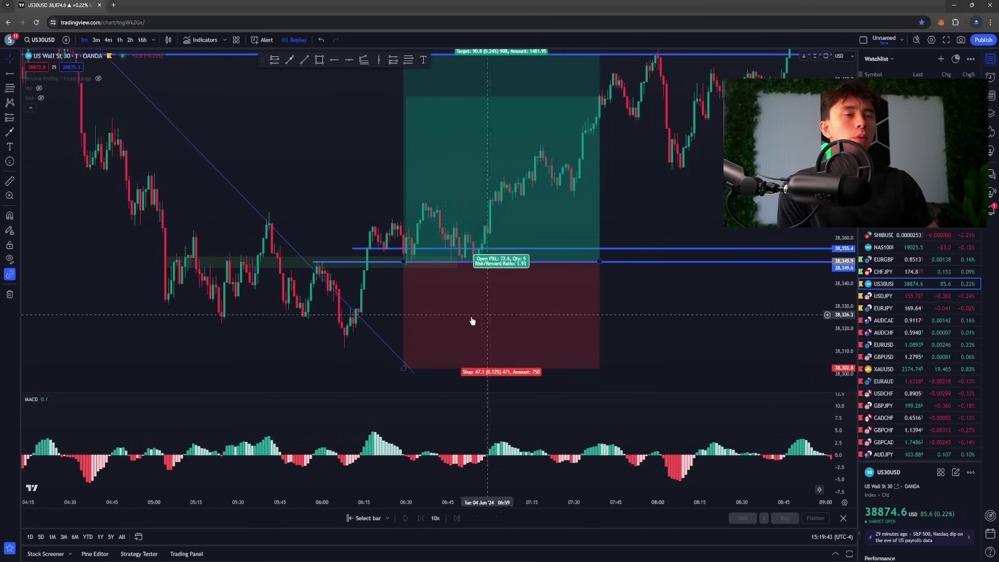
# Place a horizontal ray on the downtrend's lowest wick near 38,311 and measure from it down past the stop.
pyautogui.click(333, 63)
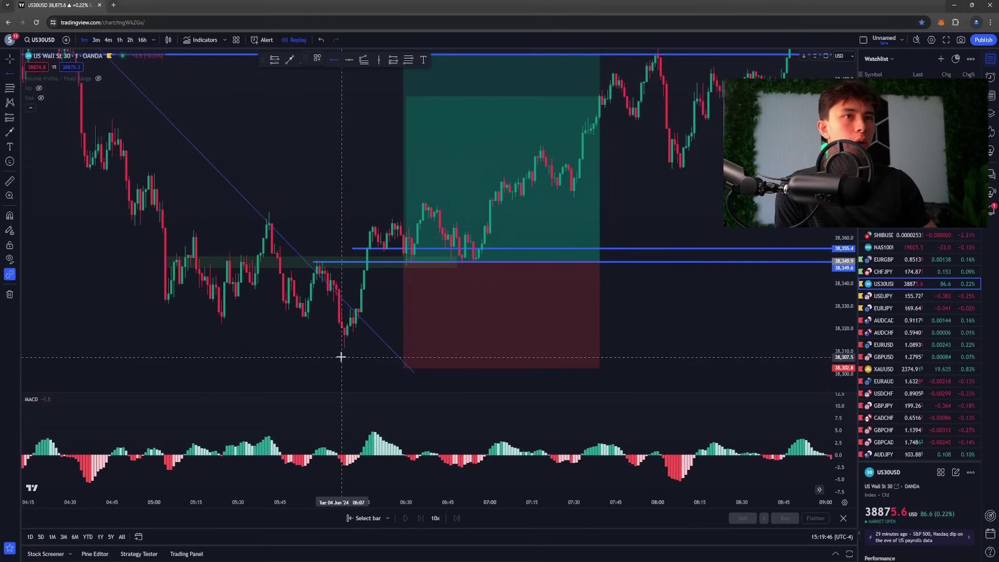
pyautogui.click(336, 348)
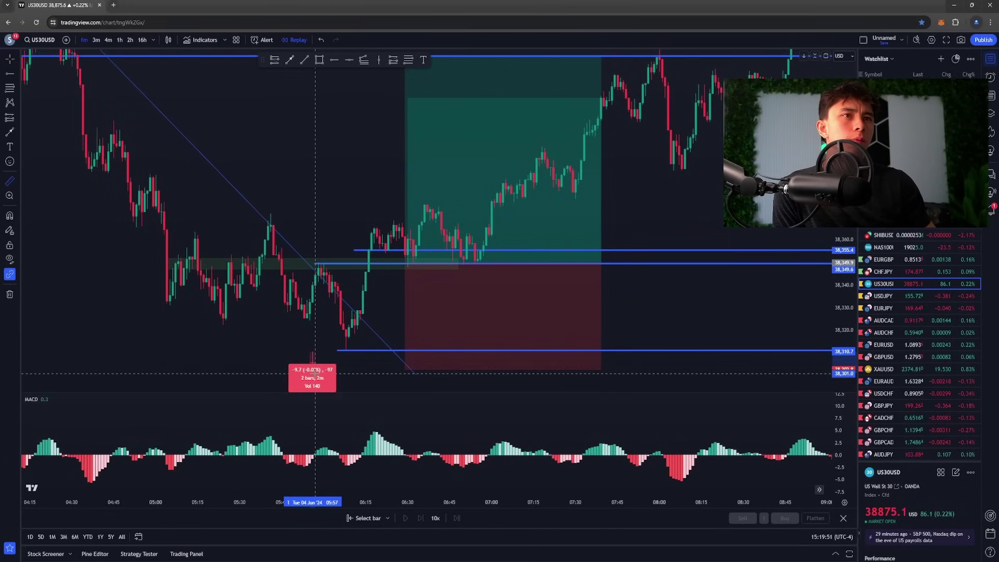
pyautogui.scroll(-4, 510, 352)
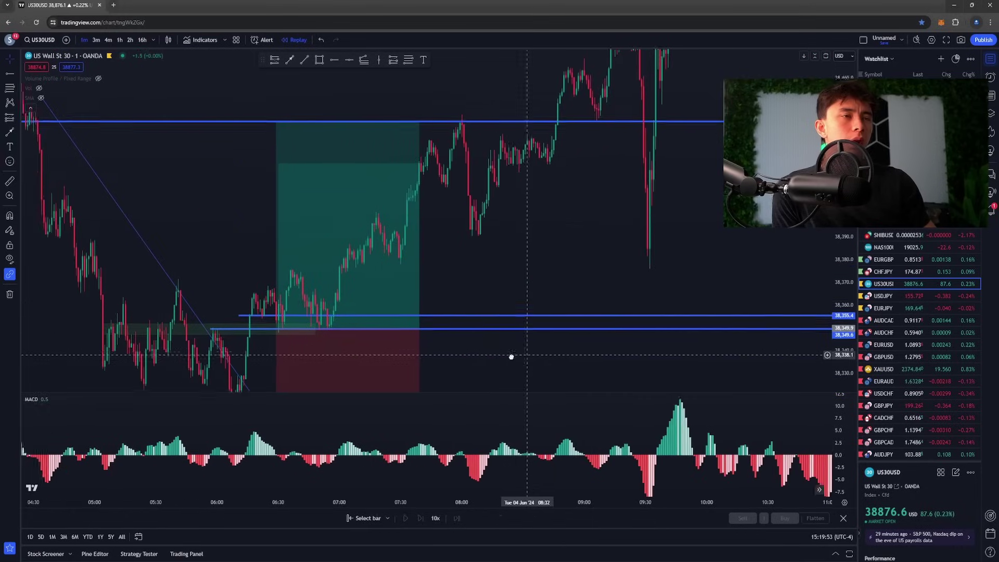
pyautogui.scroll(5, 384, 334)
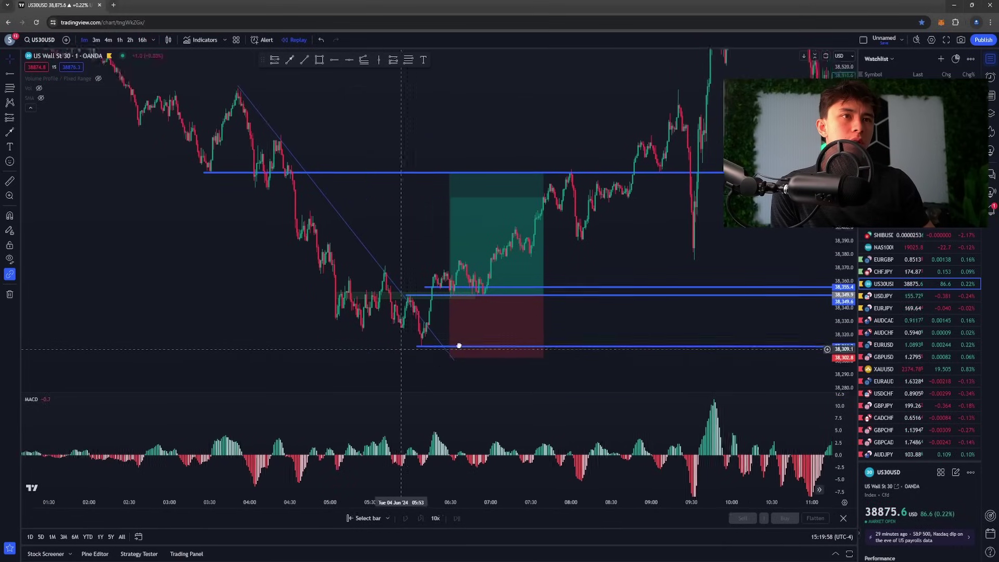
# Draw a trend line under the last two swing lows, from the 05:52 low down to the ray at 38,311.2.
pyautogui.moveTo(843, 343); pyautogui.dragTo(838, 218)
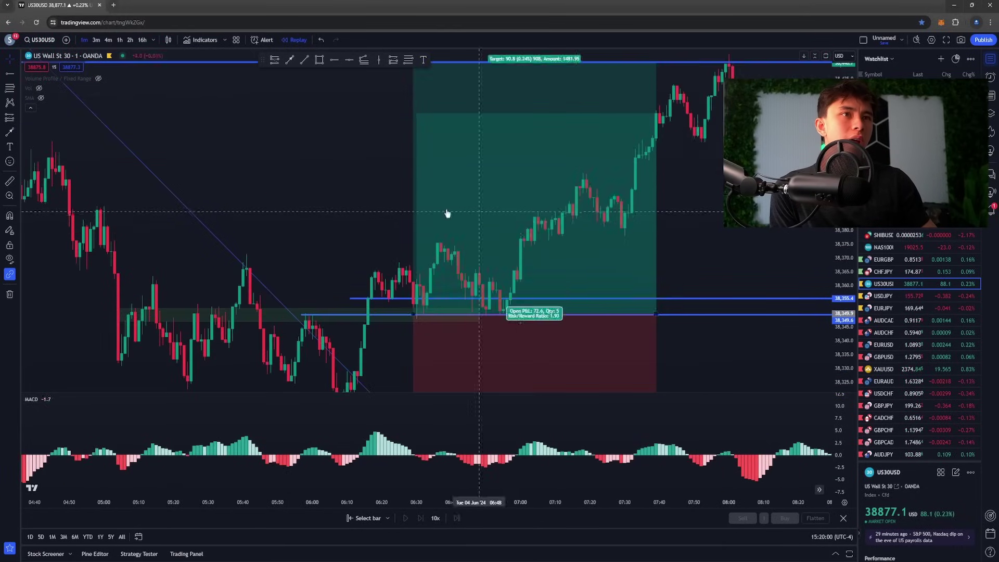
pyautogui.moveTo(314, 221); pyautogui.dragTo(401, 114)
pyautogui.scroll(4, 401, 114)
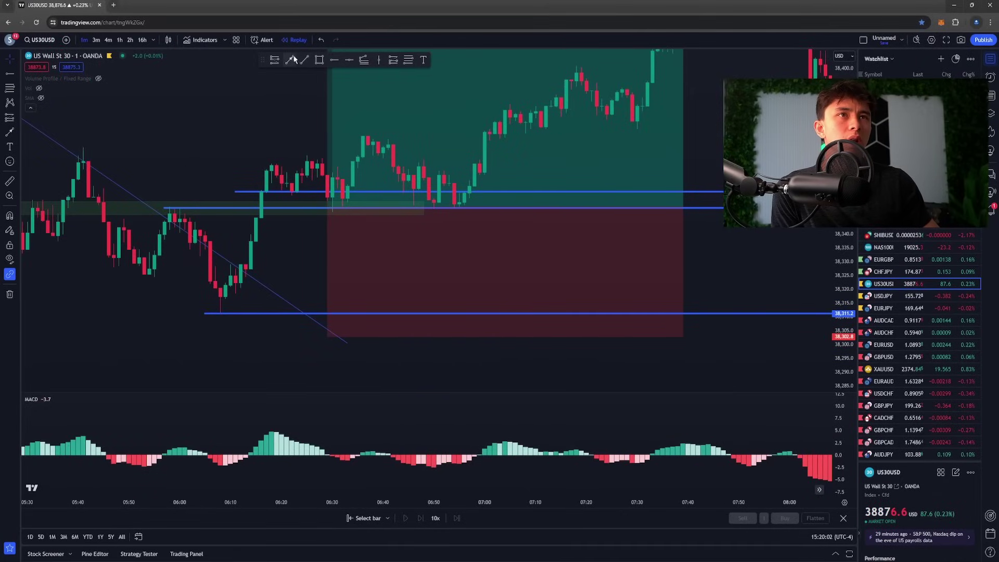
pyautogui.click(139, 273)
pyautogui.click(215, 316)
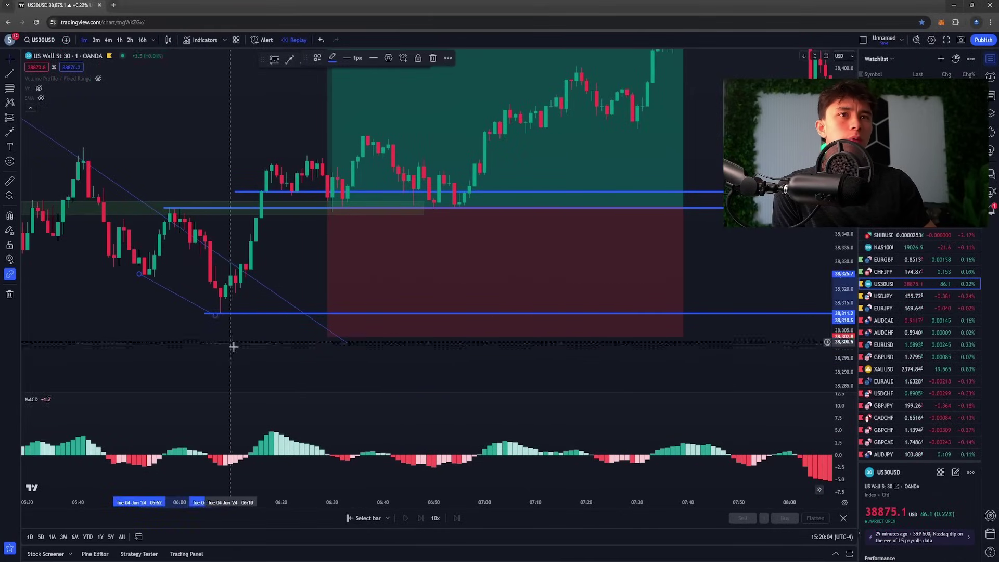
pyautogui.click(232, 345)
# Draw a trend line on the MACD histogram joining the two troughs below those swing lows.
pyautogui.scroll(-2, 281, 250)
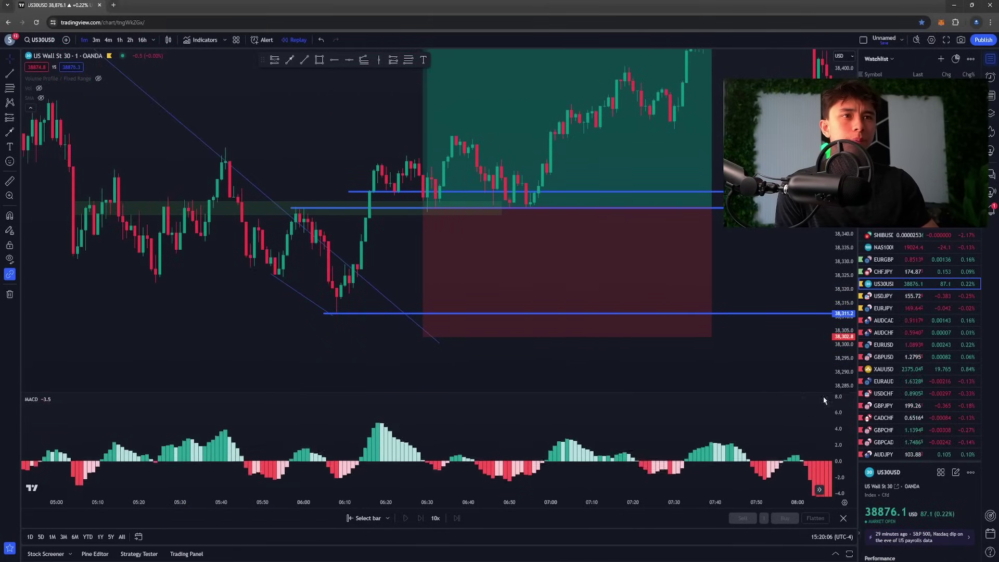
pyautogui.click(256, 467)
pyautogui.click(333, 465)
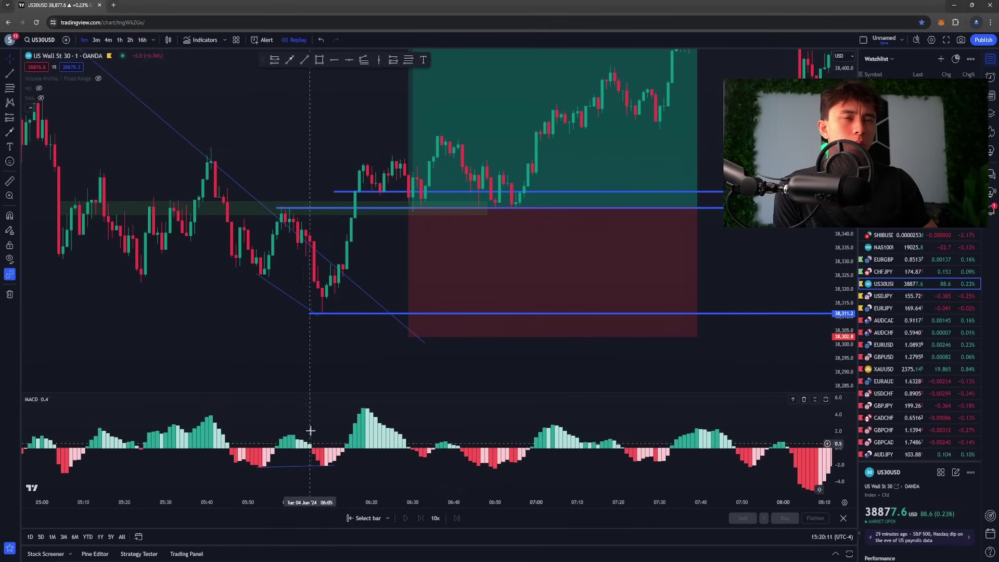
# Examine the marked lows, the trendline break, the retest and the full long position box.
pyautogui.scroll(-2, 287, 306)
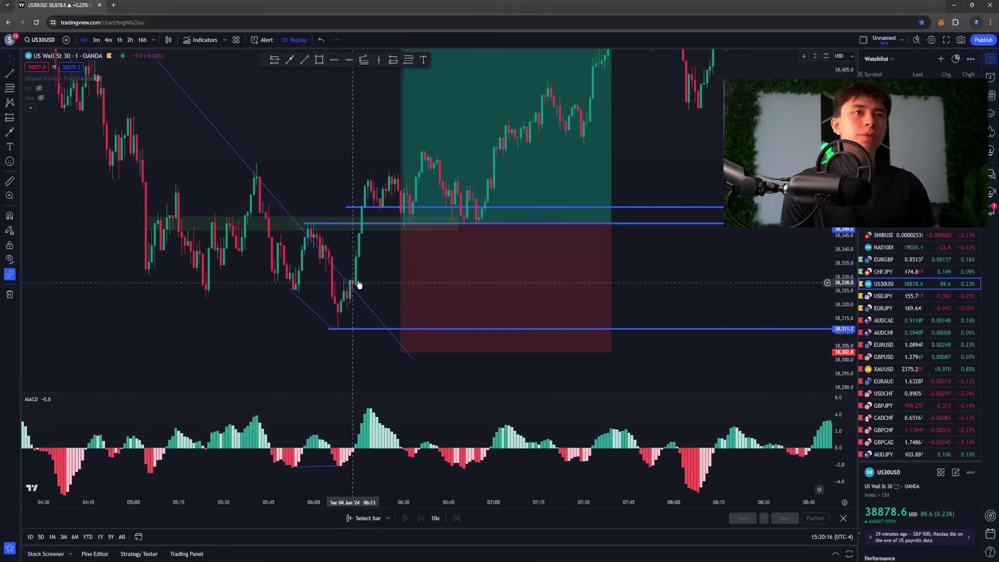
pyautogui.scroll(-2, 323, 169)
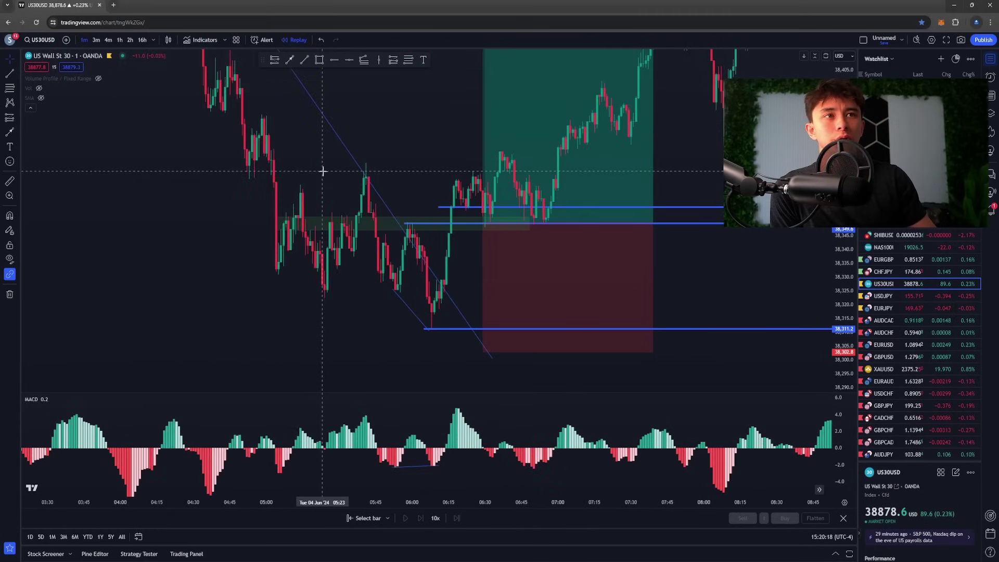
pyautogui.moveTo(843, 145); pyautogui.dragTo(842, 257)
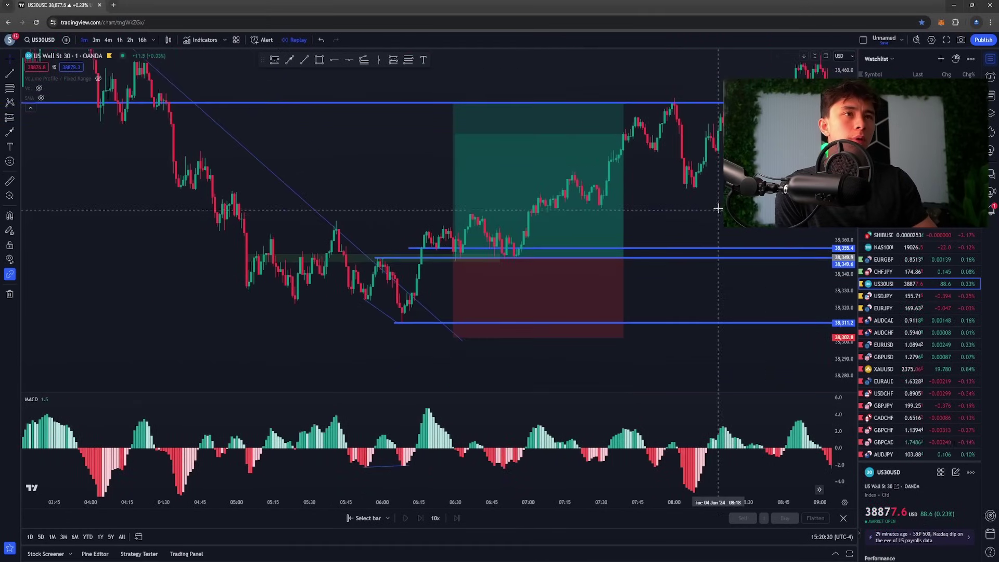
pyautogui.scroll(-3, 719, 207)
pyautogui.moveTo(718, 202); pyautogui.dragTo(518, 216)
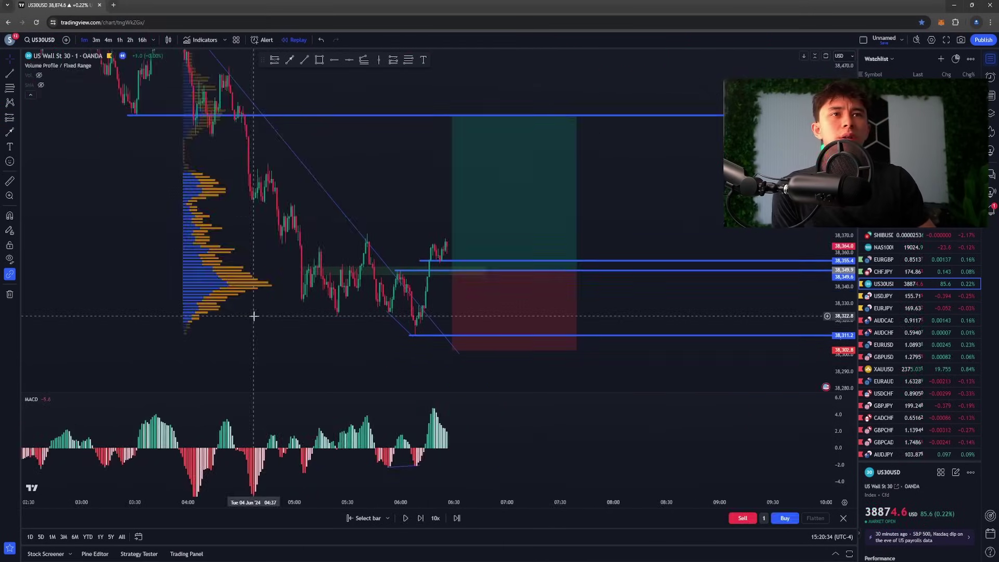
# Examine the fixed range volume profile over the downtrend against the retest zone and long entry.
pyautogui.moveTo(254, 317); pyautogui.dragTo(385, 359)
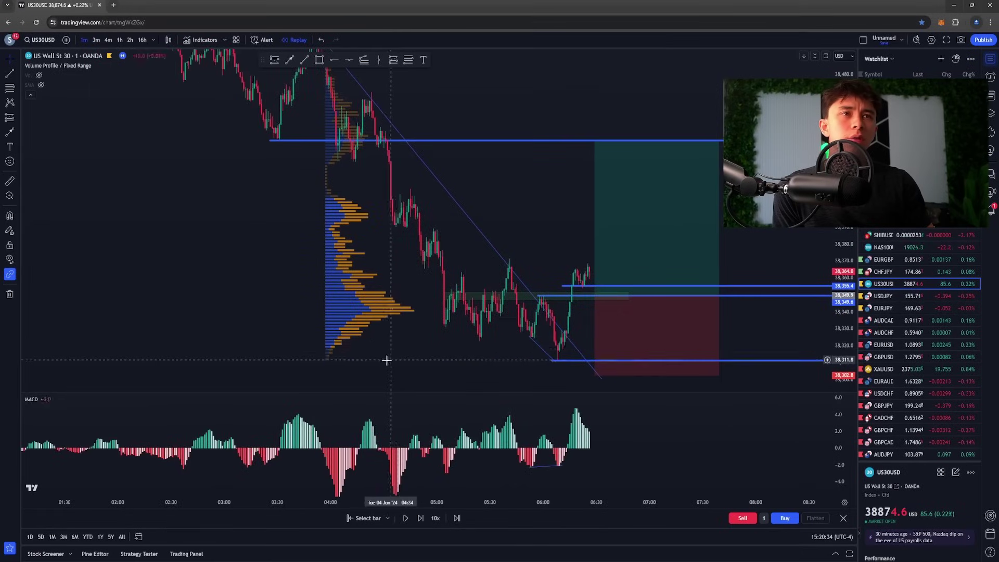
pyautogui.scroll(3, 322, 352)
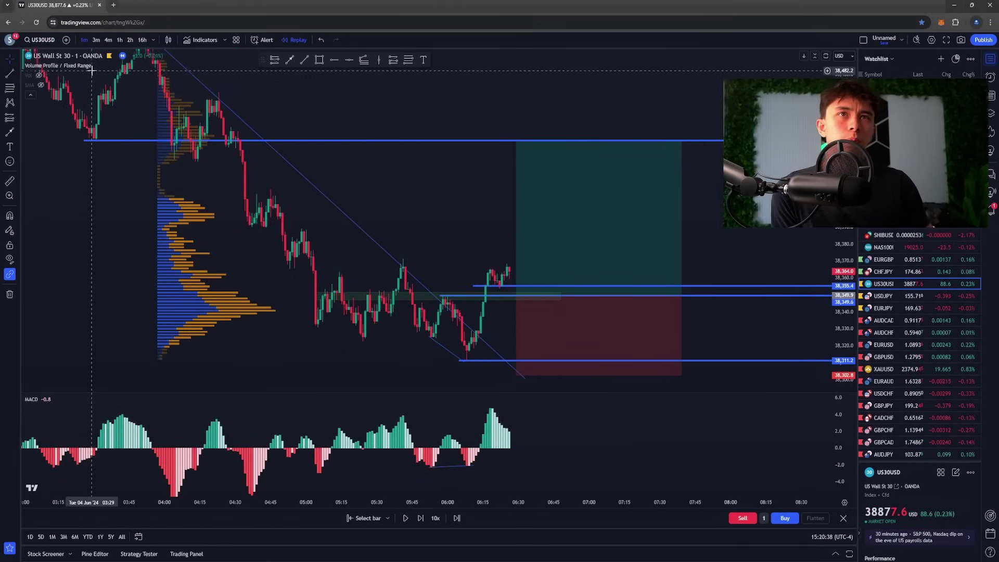
pyautogui.moveTo(236, 277); pyautogui.dragTo(223, 253)
pyautogui.scroll(2, 222, 260)
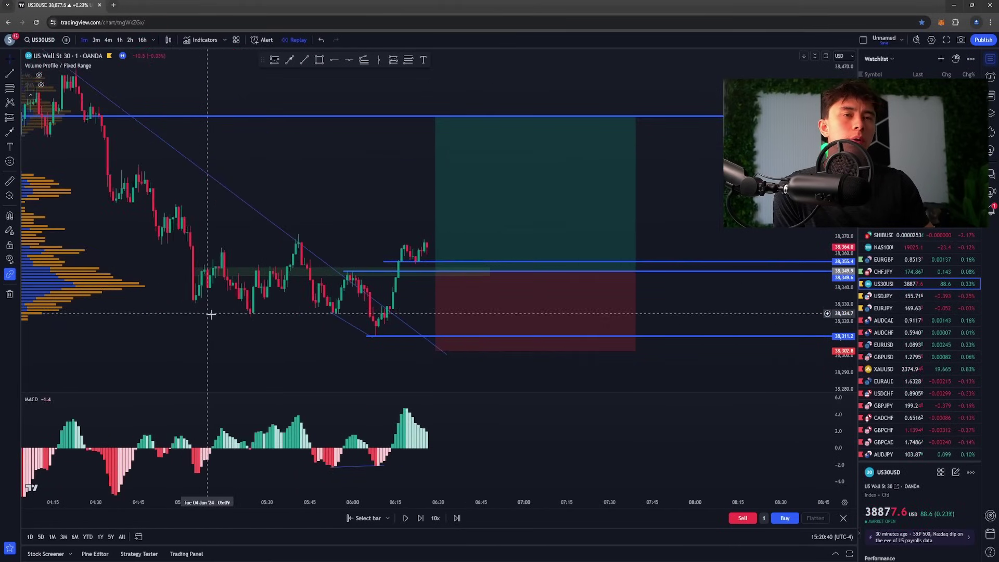
# Draw a rectangle over the high-volume cluster of the volume profile, extending it across the consolidation and the long position.
pyautogui.scroll(-3, 229, 322)
pyautogui.moveTo(305, 346); pyautogui.dragTo(282, 346)
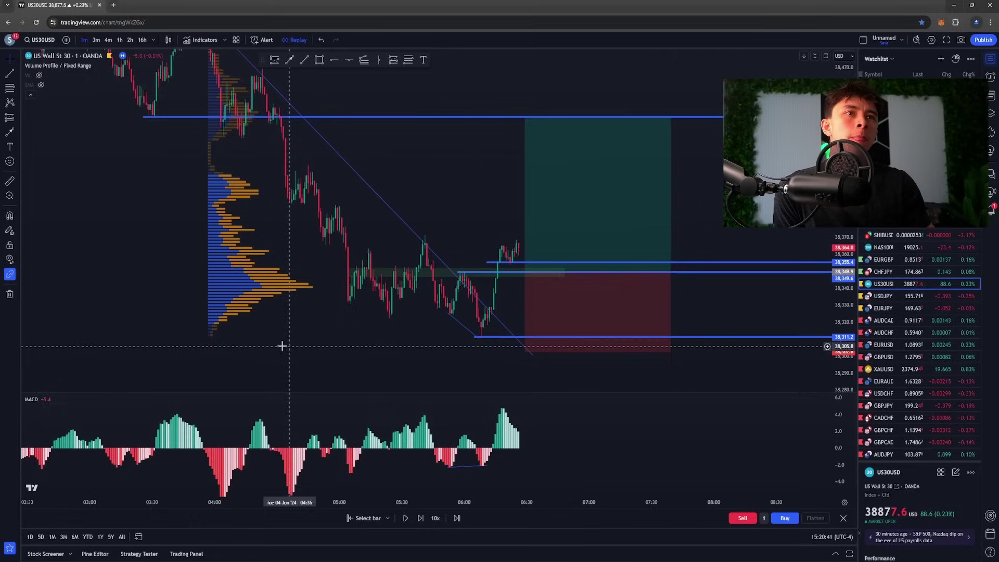
pyautogui.click(199, 296)
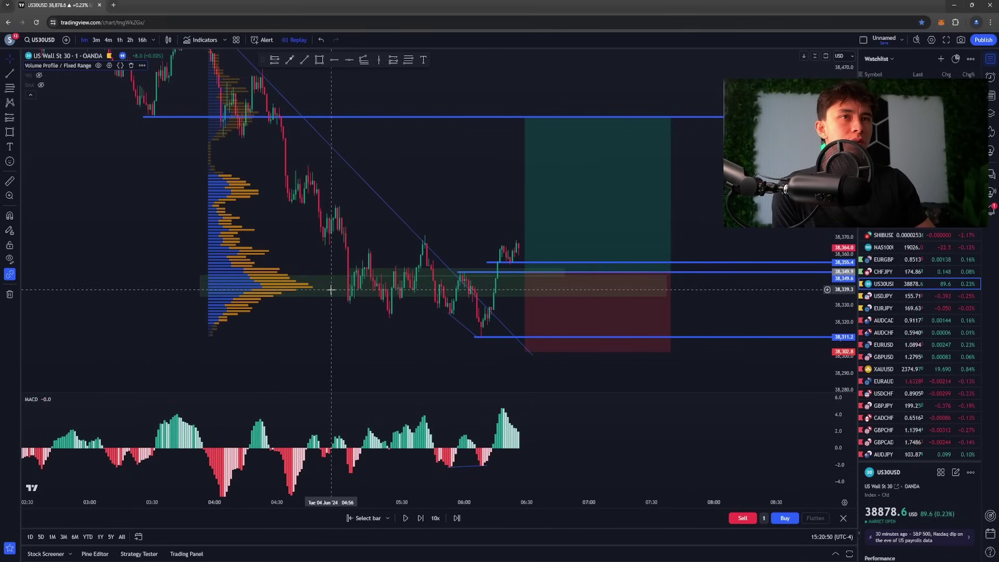
pyautogui.moveTo(271, 177); pyautogui.dragTo(272, 226)
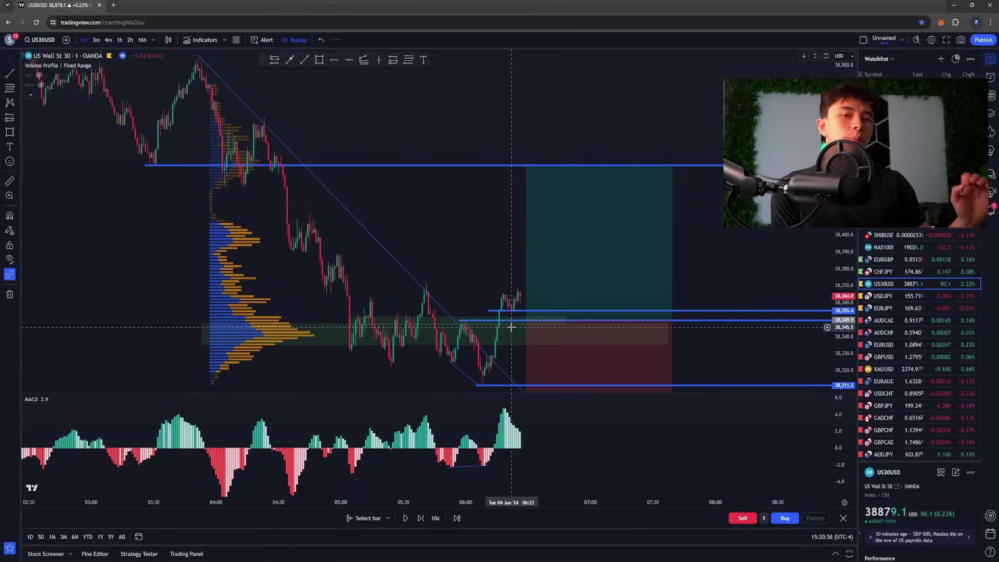
# Hide the fixed range volume profile and review the drawn zone against the downtrend, trendline break and long entry.
pyautogui.click(97, 66)
pyautogui.moveTo(236, 326); pyautogui.dragTo(136, 288)
pyautogui.scroll(2, 137, 288)
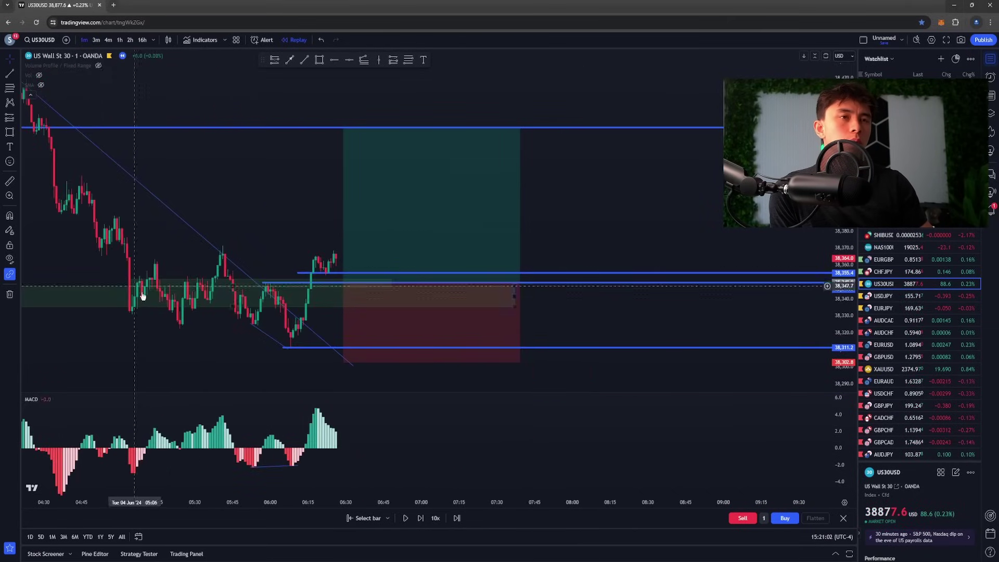
pyautogui.scroll(-4, 229, 309)
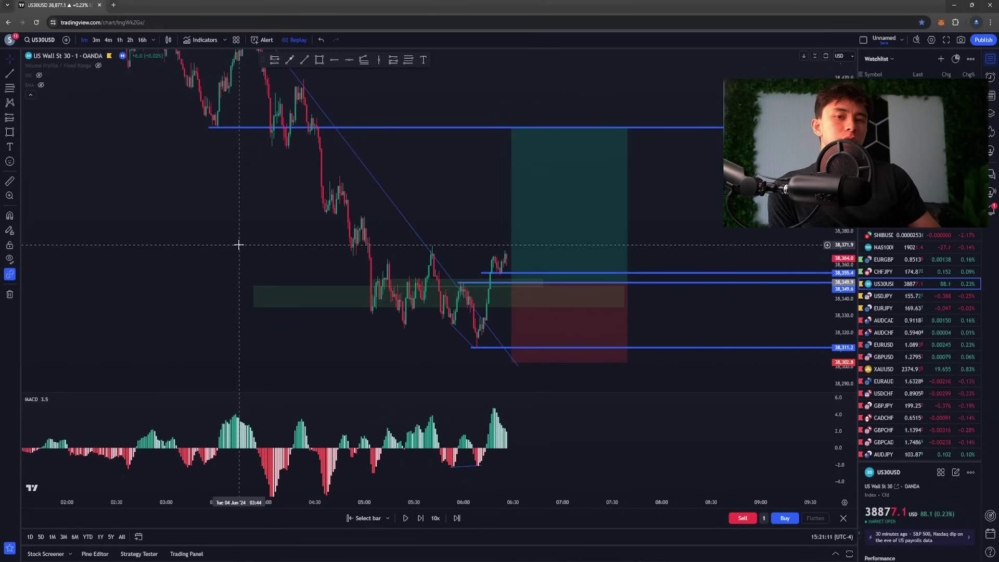
pyautogui.moveTo(169, 242); pyautogui.dragTo(166, 242)
pyautogui.scroll(5, 165, 242)
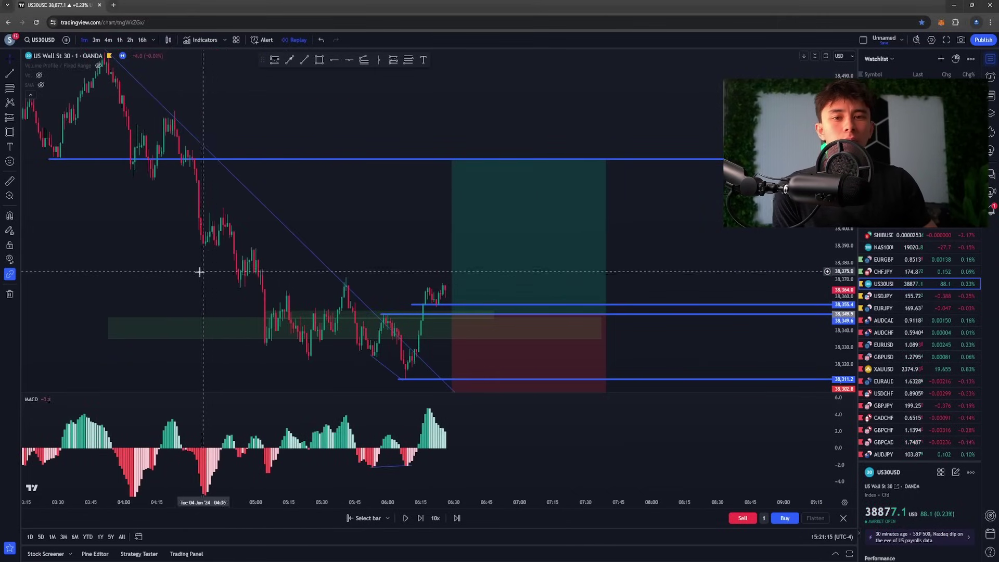
pyautogui.moveTo(180, 278); pyautogui.dragTo(239, 285)
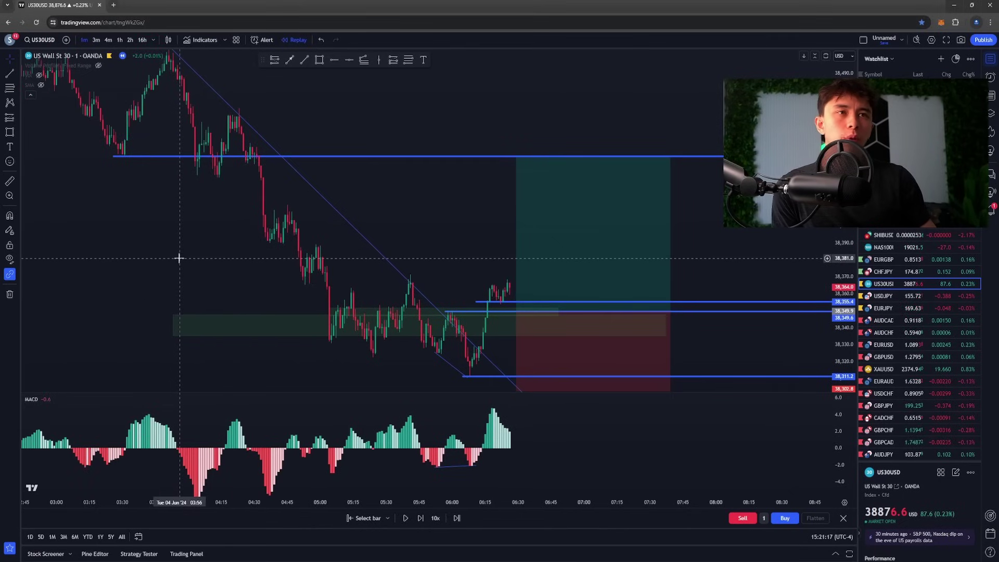
pyautogui.moveTo(198, 257); pyautogui.dragTo(263, 250)
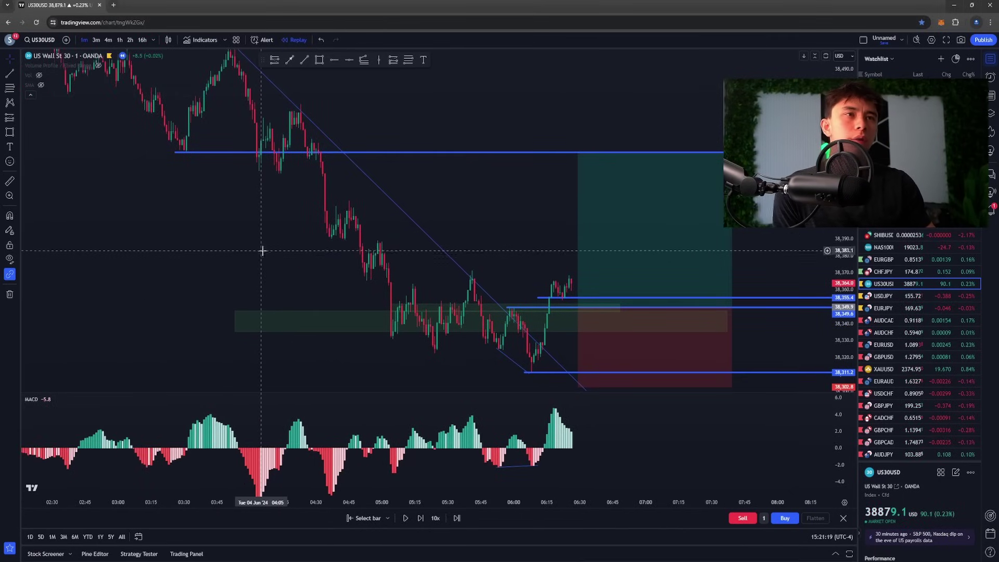
pyautogui.moveTo(441, 221); pyautogui.dragTo(334, 213)
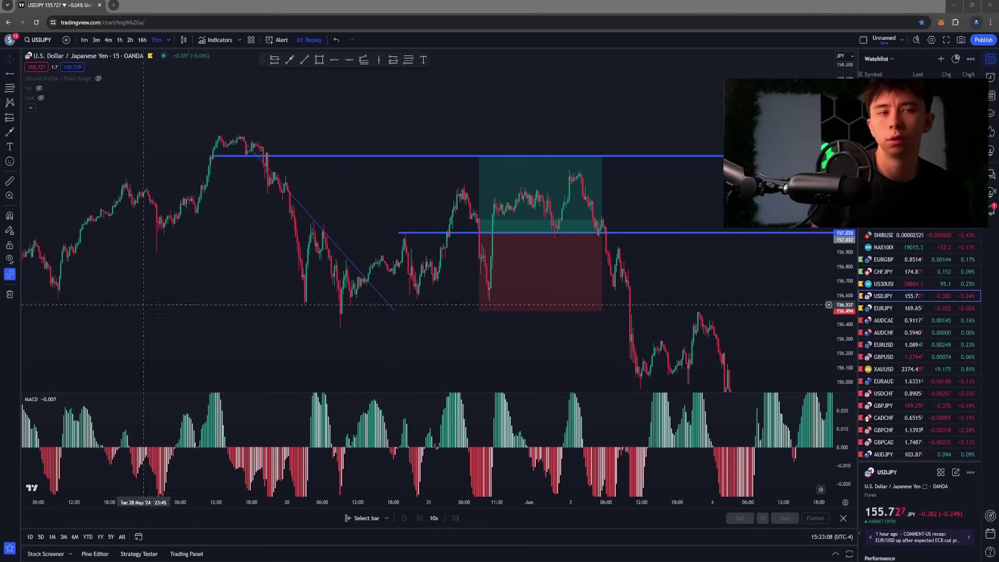
# Examine the USDJPY 15-minute example's downtrend line, trendline break, marked levels and long position.
pyautogui.moveTo(128, 264); pyautogui.dragTo(413, 231)
pyautogui.moveTo(313, 241); pyautogui.dragTo(385, 236)
pyautogui.scroll(3, 311, 271)
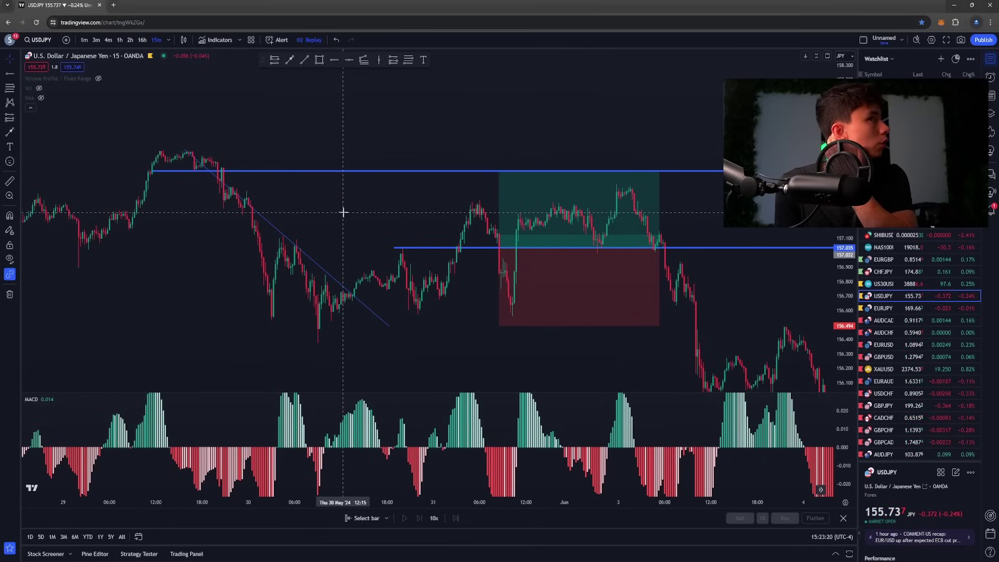
pyautogui.moveTo(690, 225); pyautogui.dragTo(581, 239)
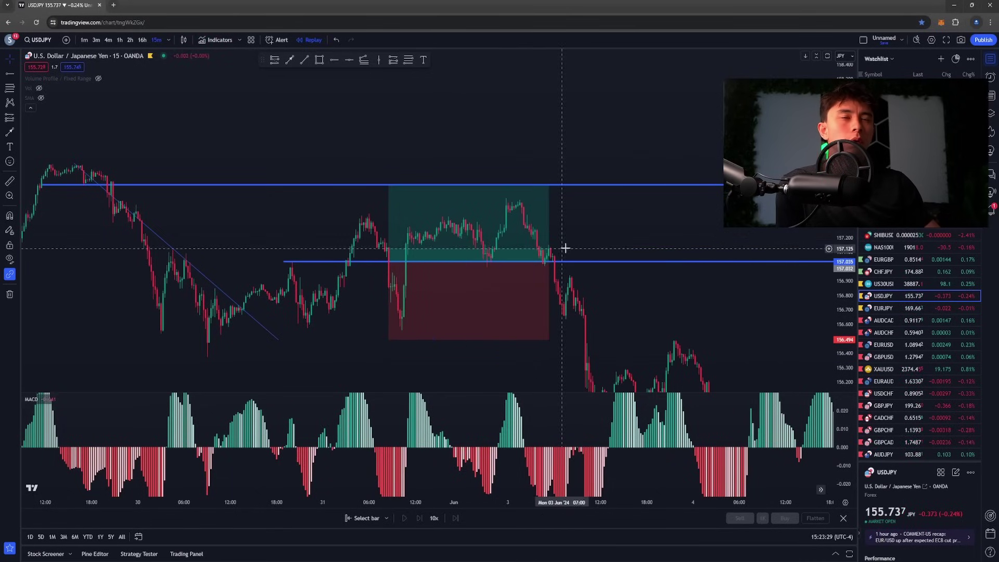
pyautogui.scroll(2, 410, 312)
pyautogui.scroll(-2, 410, 314)
pyautogui.moveTo(274, 227); pyautogui.dragTo(352, 241)
pyautogui.scroll(3, 352, 240)
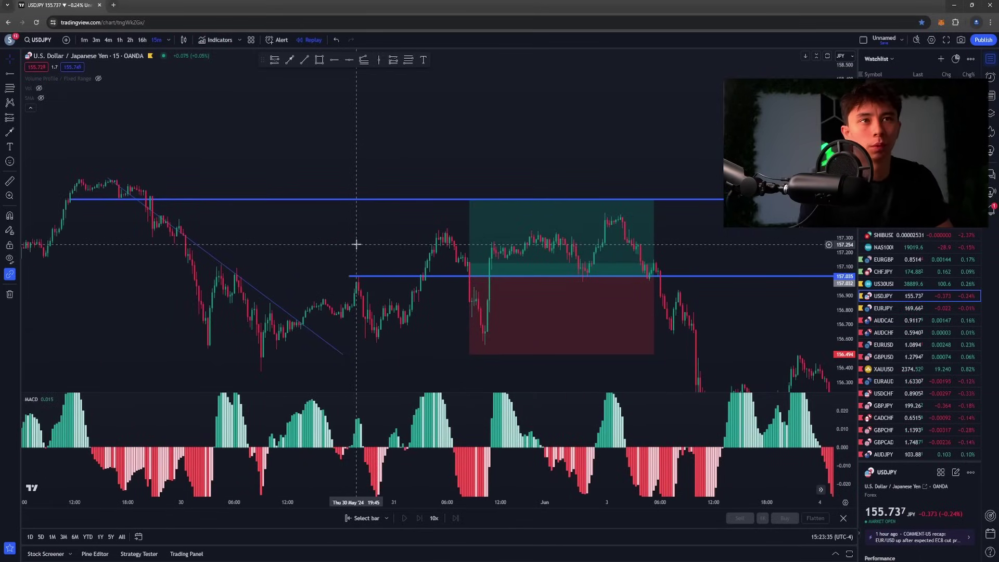
pyautogui.scroll(-2, 364, 244)
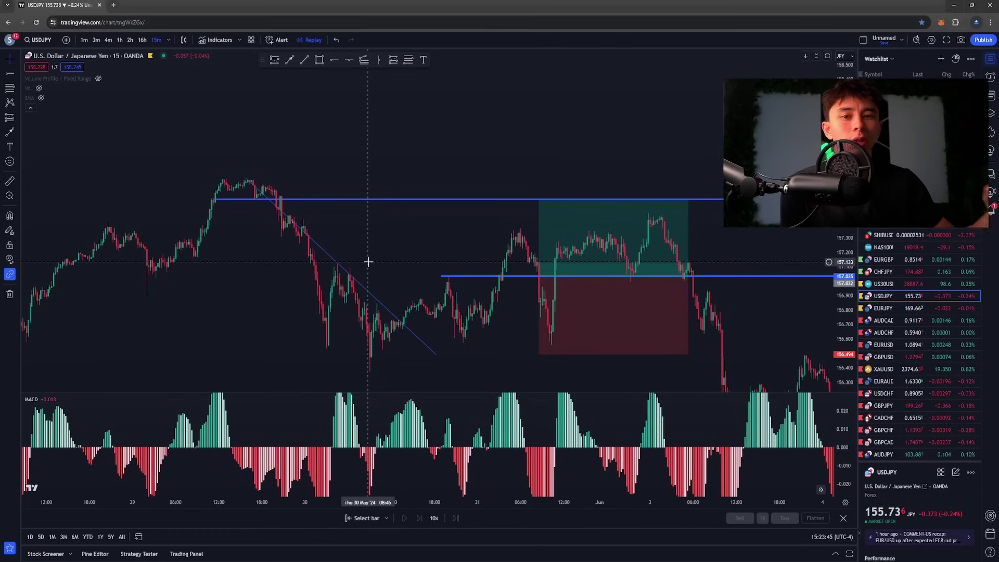
pyautogui.scroll(-1, 410, 247)
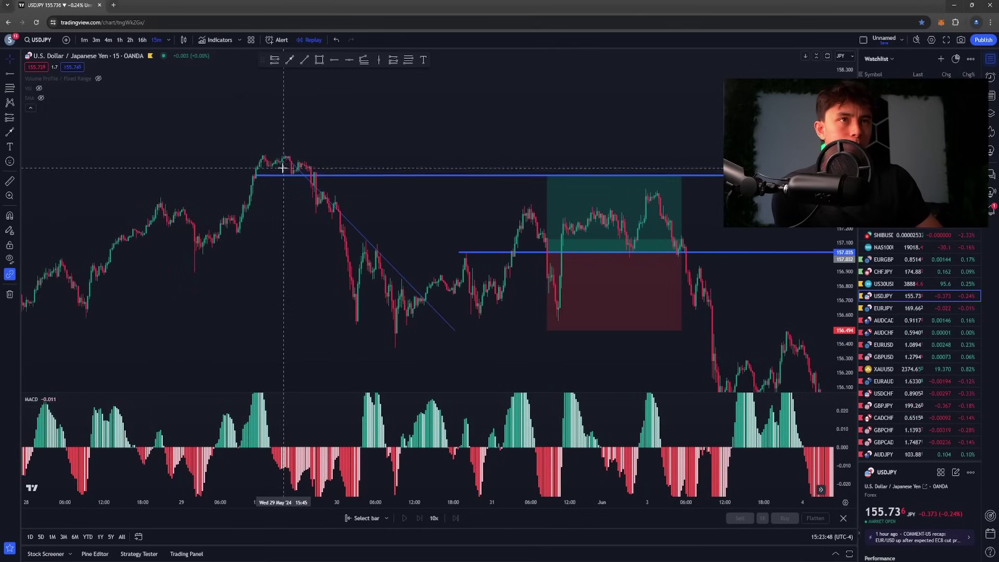
# Place a horizontal ray on the first 30 May pullback high and move it onto the swing high at 157.035.
pyautogui.scroll(2, 480, 332)
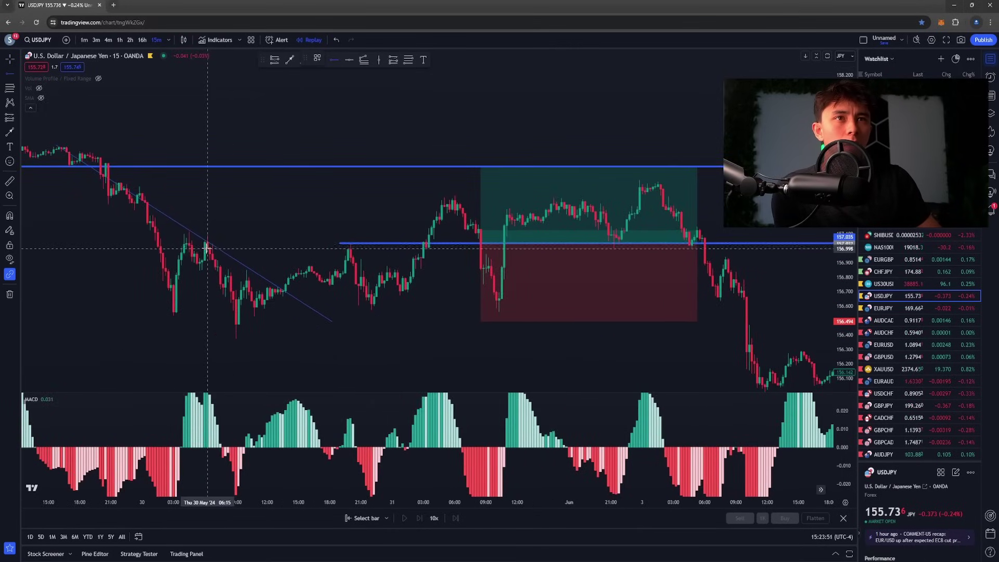
pyautogui.click(182, 230)
pyautogui.scroll(-1, 358, 189)
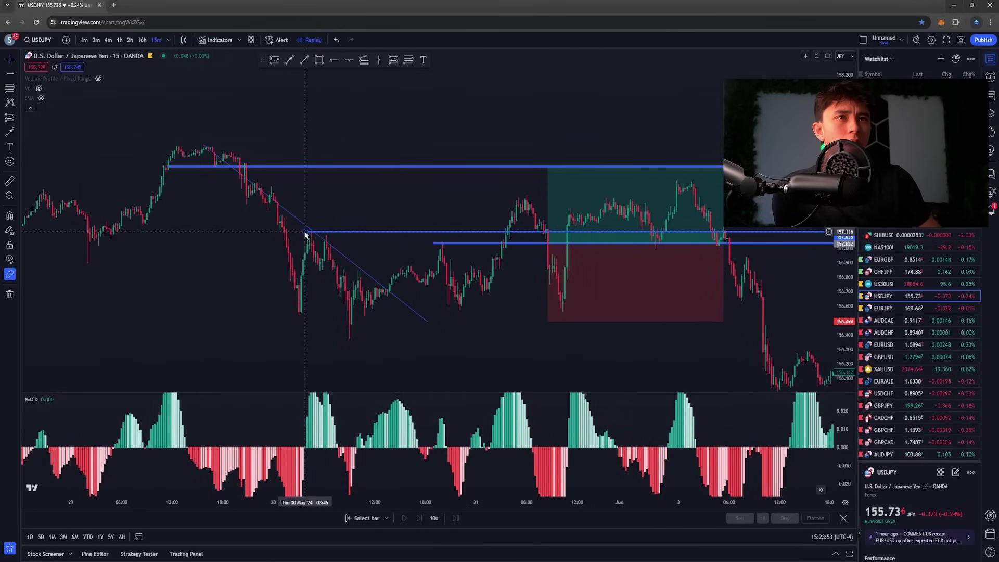
pyautogui.moveTo(305, 232); pyautogui.dragTo(439, 245)
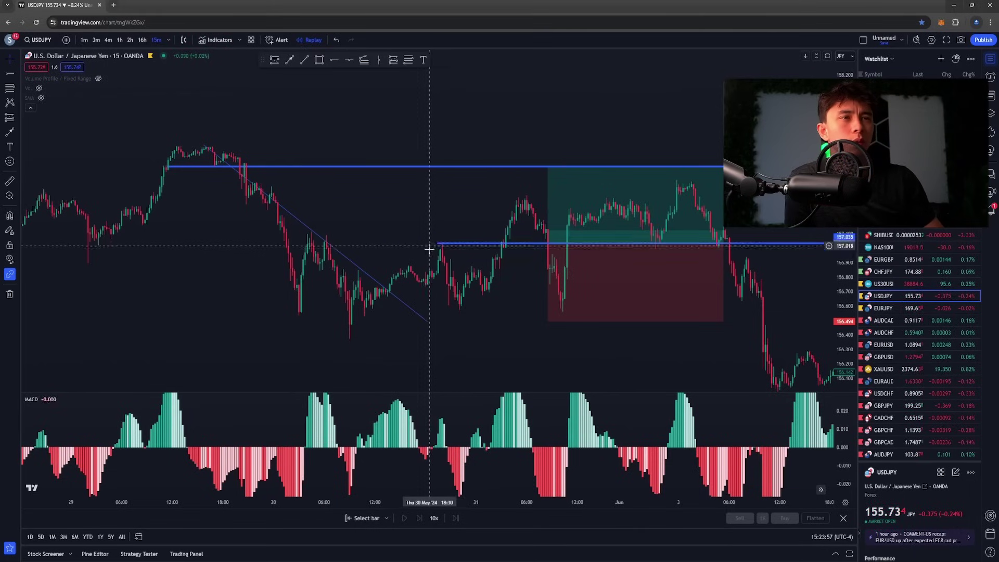
pyautogui.scroll(1, 429, 250)
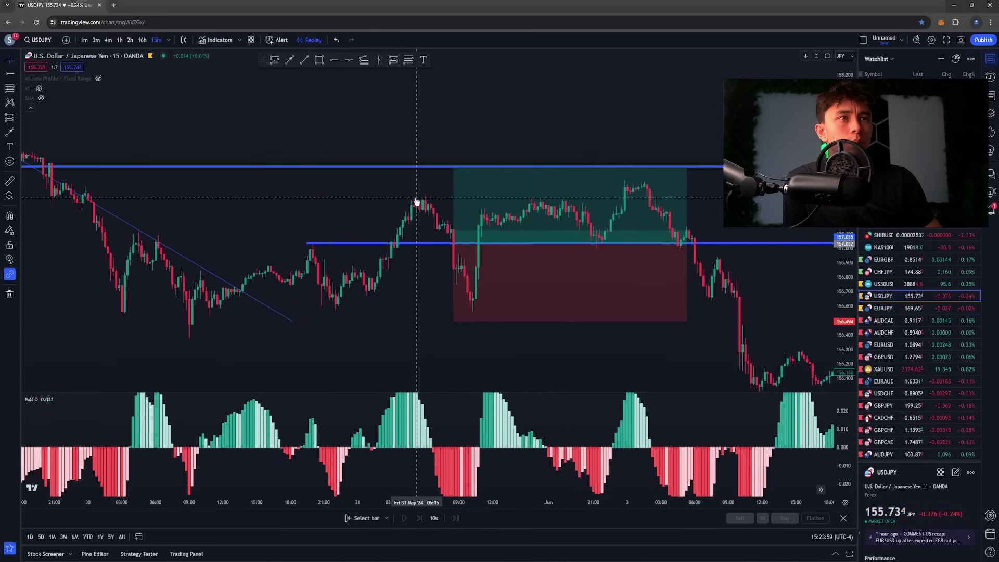
# Mark the two swing lows before the long entry with horizontal rays at 156.579 and 156.373.
pyautogui.click(454, 247)
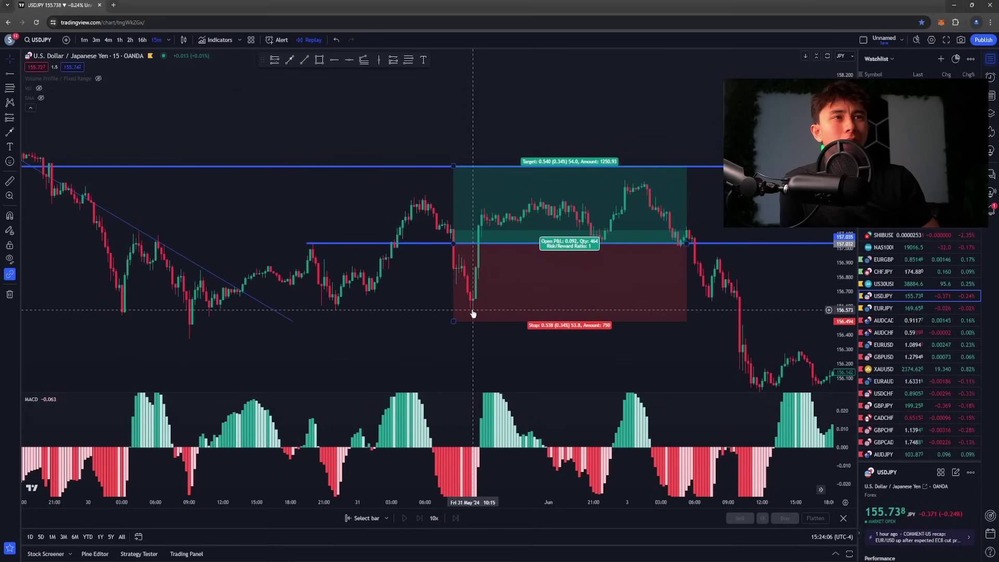
pyautogui.click(333, 61)
pyautogui.click(319, 308)
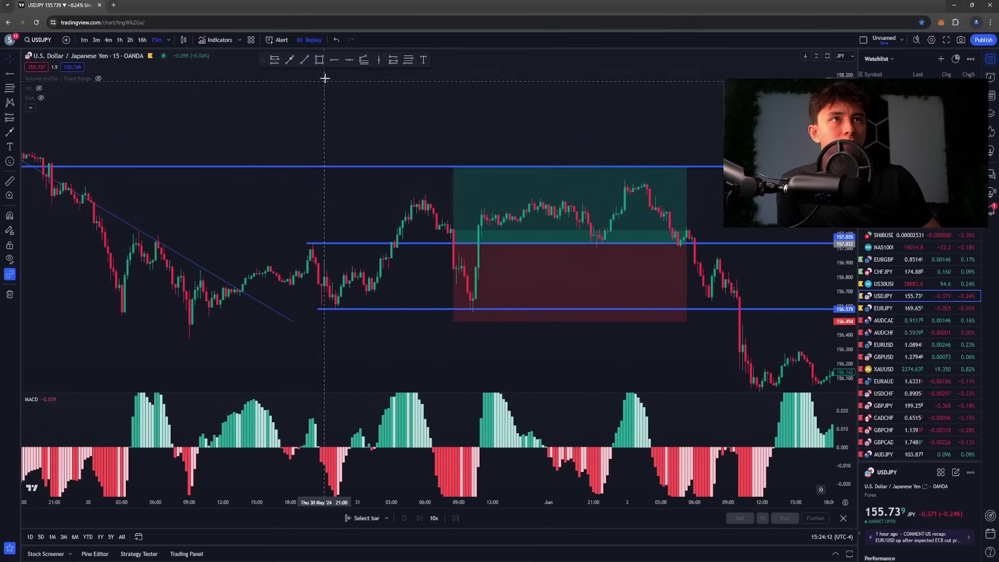
pyautogui.click(333, 61)
pyautogui.click(183, 338)
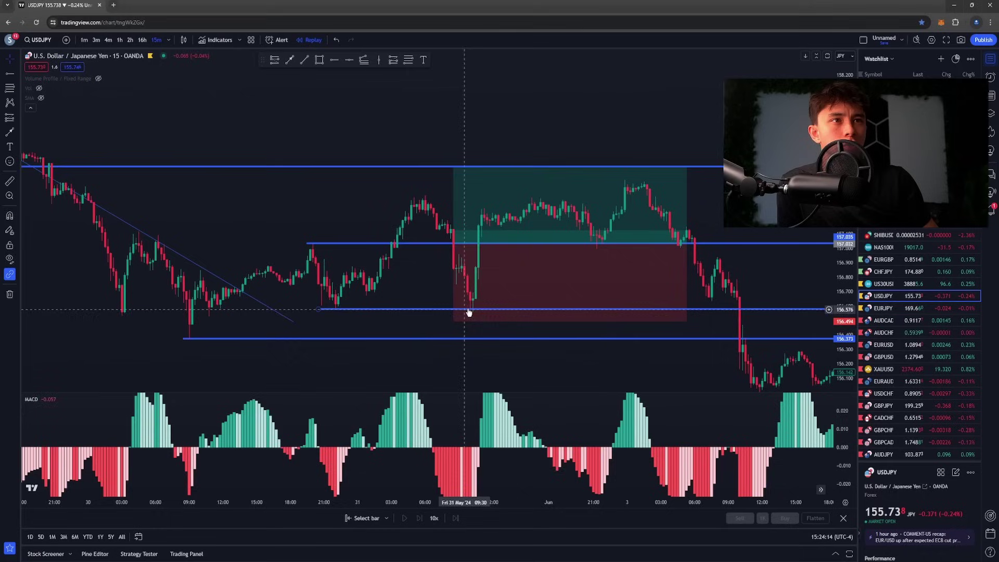
# Compress the MACD histogram's vertical scale and shrink its pane to give the price chart more height.
pyautogui.moveTo(457, 323)
pyautogui.mouseDown()
pyautogui.moveTo(458, 353)
pyautogui.moveTo(459, 321)
pyautogui.mouseUp()
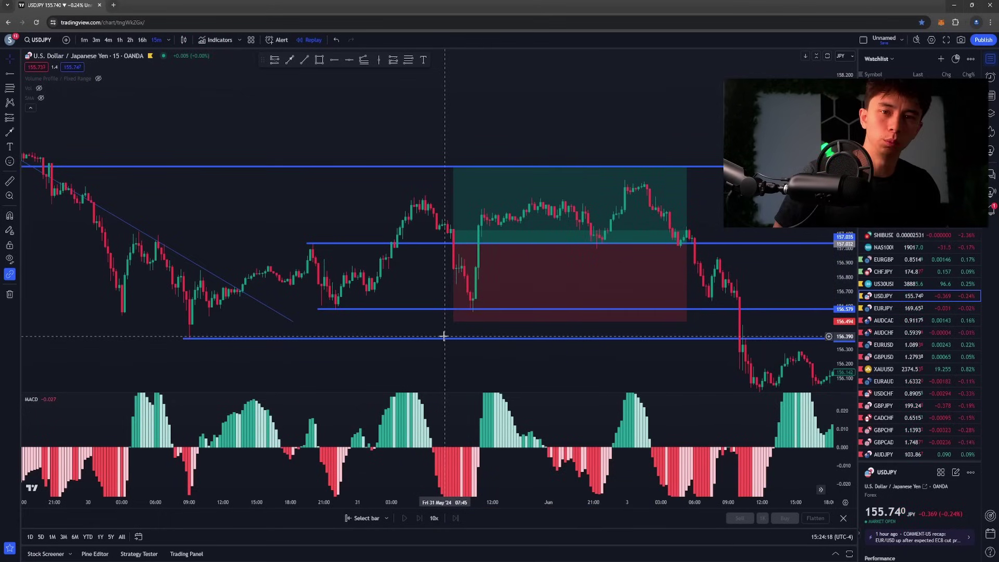
pyautogui.moveTo(419, 306); pyautogui.dragTo(418, 309)
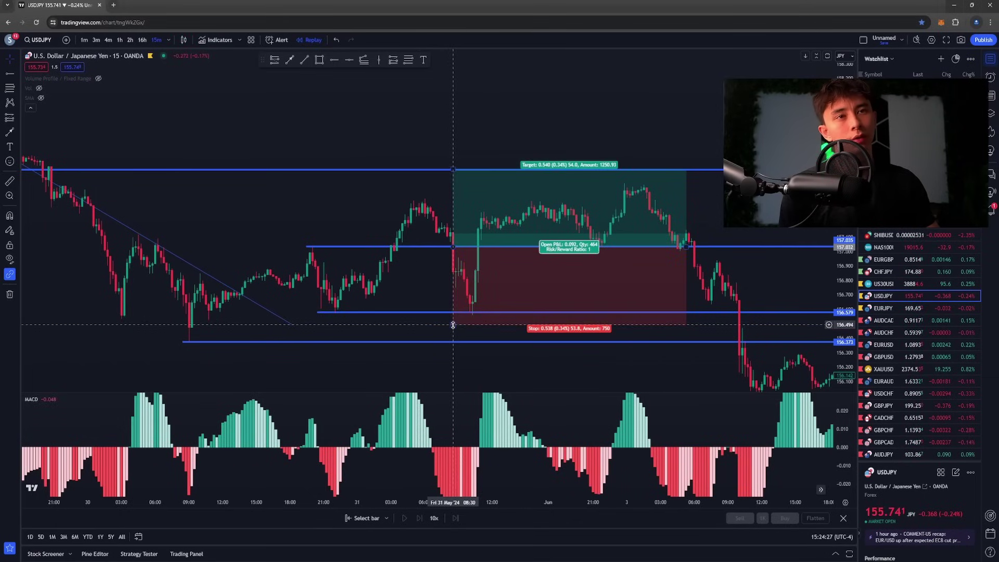
pyautogui.scroll(-2, 453, 324)
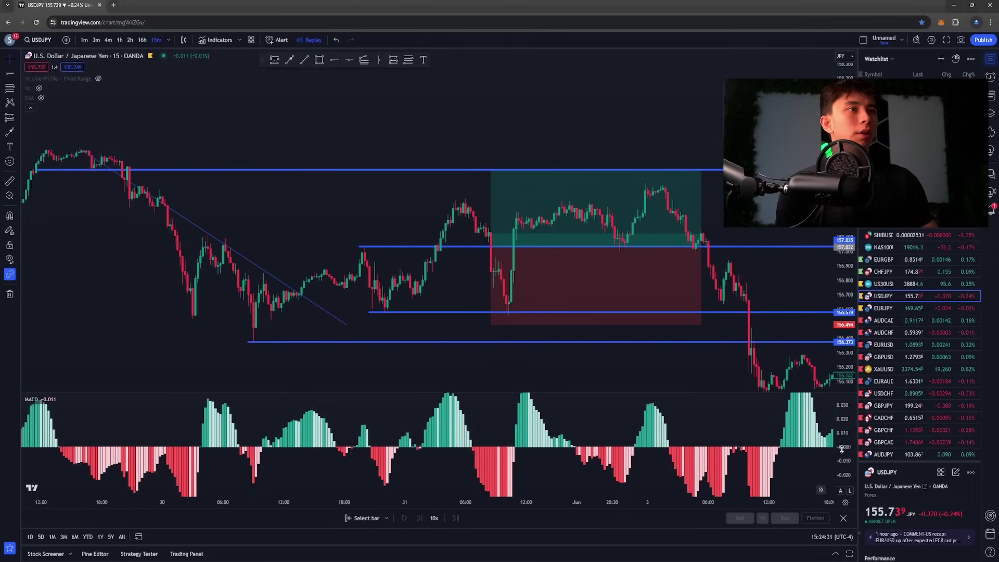
pyautogui.moveTo(842, 450); pyautogui.dragTo(841, 460)
pyautogui.moveTo(634, 393); pyautogui.dragTo(627, 415)
pyautogui.moveTo(563, 382); pyautogui.dragTo(555, 367)
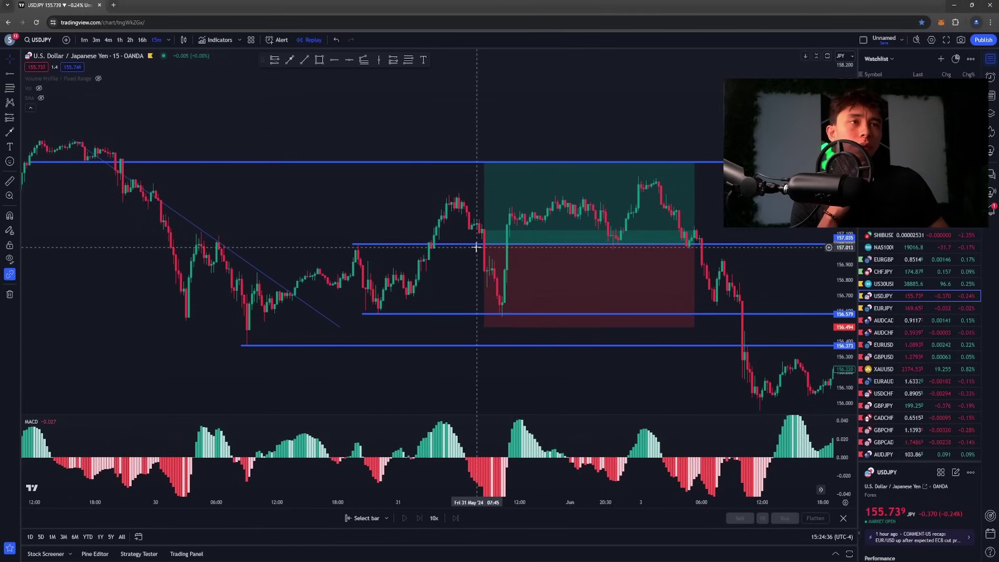
# Stretch the price scale vertically to enlarge the candles around the USDJPY downtrend and long position.
pyautogui.scroll(-2, 476, 247)
pyautogui.scroll(-5, 531, 198)
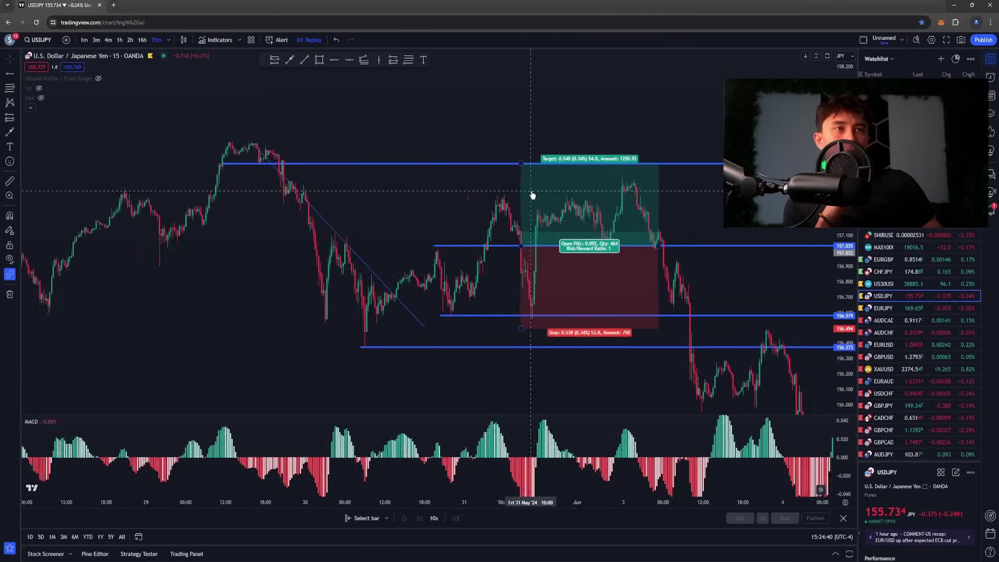
pyautogui.scroll(5, 213, 193)
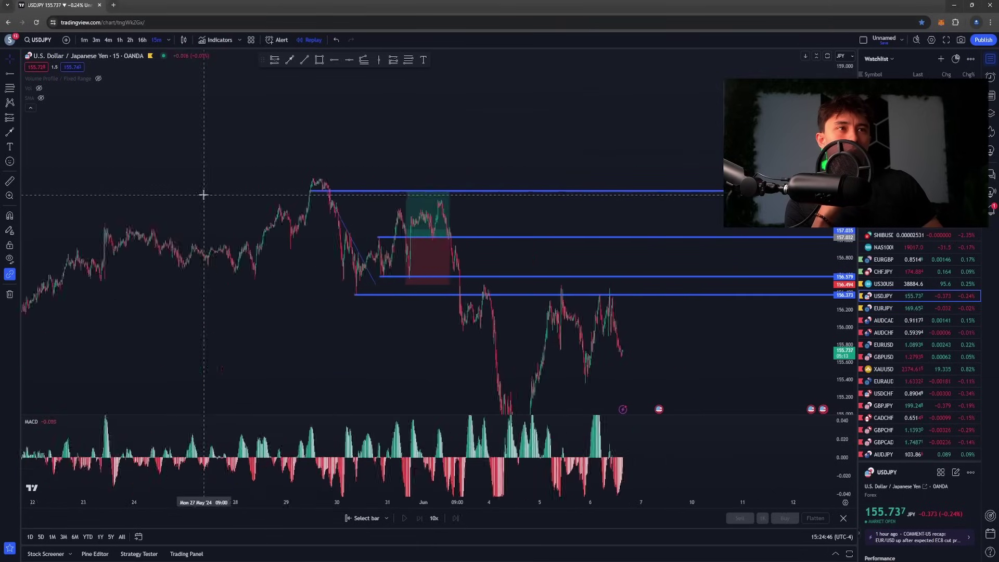
pyautogui.moveTo(99, 190); pyautogui.dragTo(448, 227)
pyautogui.scroll(5, 499, 226)
pyautogui.moveTo(843, 308); pyautogui.dragTo(844, 203)
pyautogui.scroll(3, 799, 201)
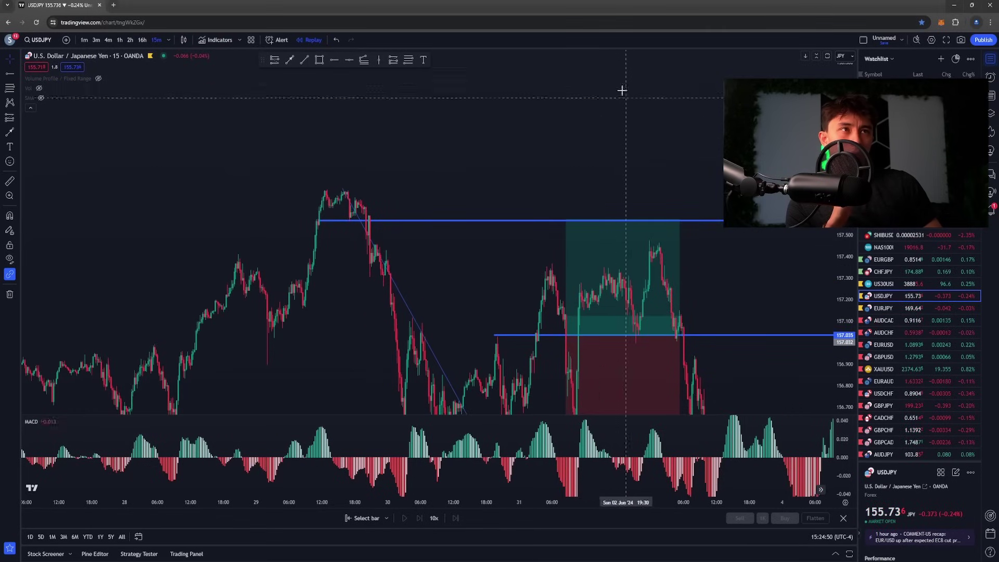
# Examine the USDJPY long position's entry, stop and target against the marked levels and the price movement after entry.
pyautogui.scroll(2, 520, 141)
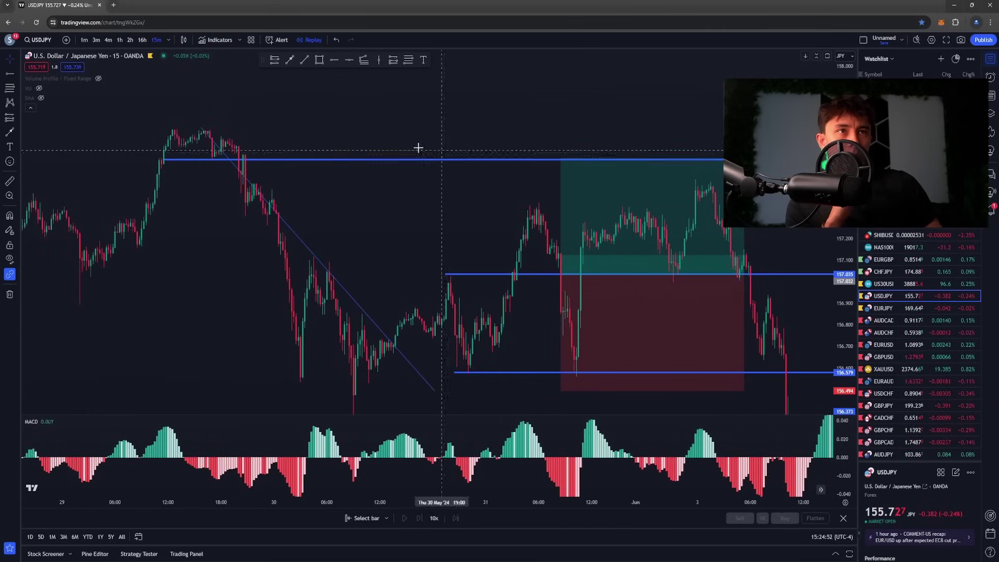
pyautogui.scroll(-4, 486, 244)
pyautogui.moveTo(495, 248); pyautogui.dragTo(371, 239)
pyautogui.scroll(5, 326, 240)
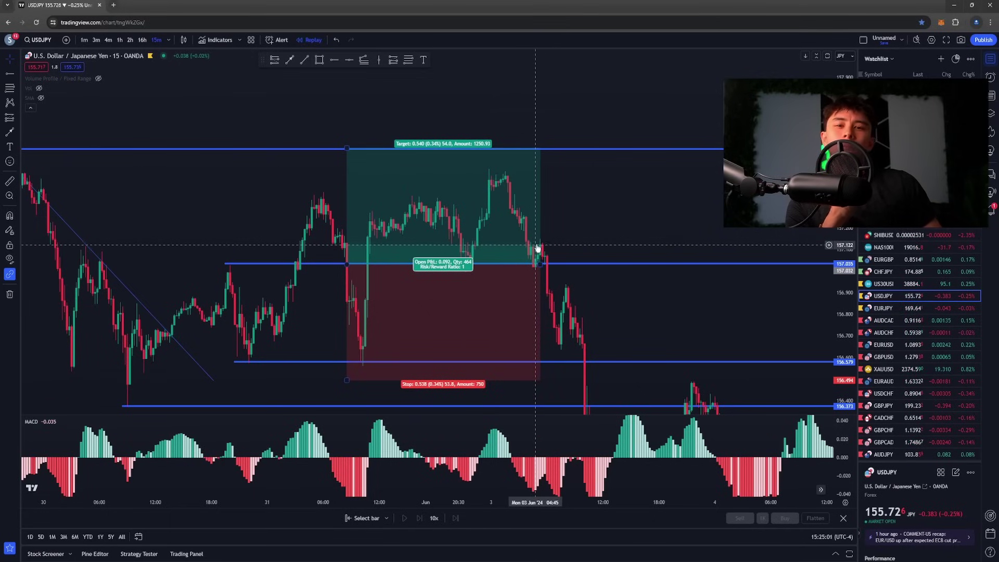
pyautogui.scroll(-2, 542, 233)
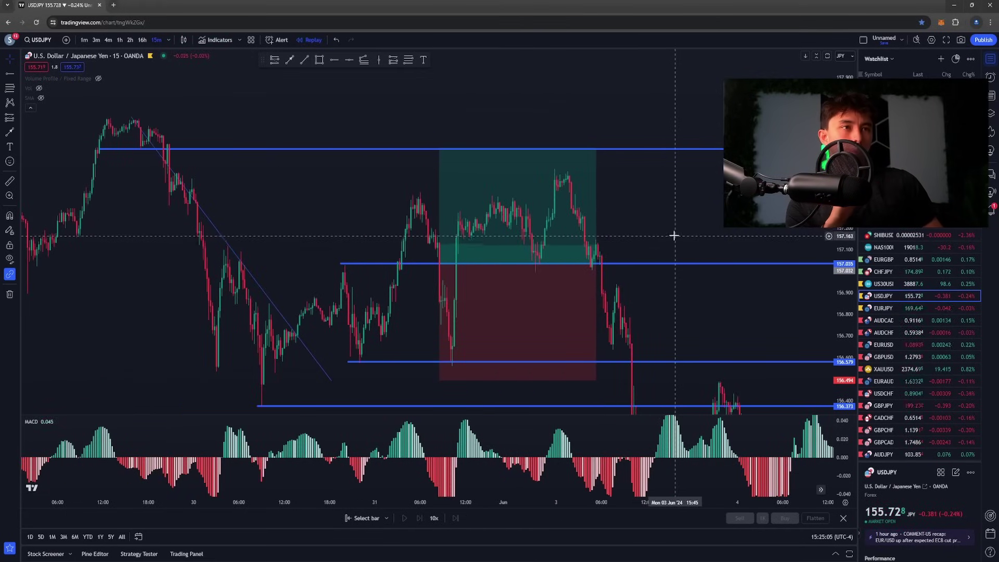
pyautogui.scroll(2, 588, 224)
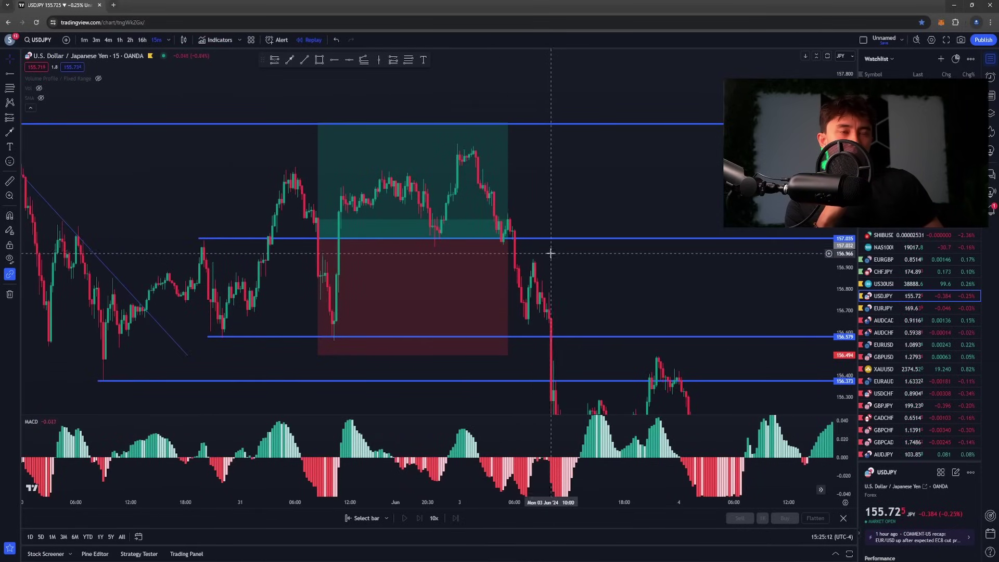
pyautogui.moveTo(583, 267); pyautogui.dragTo(671, 269)
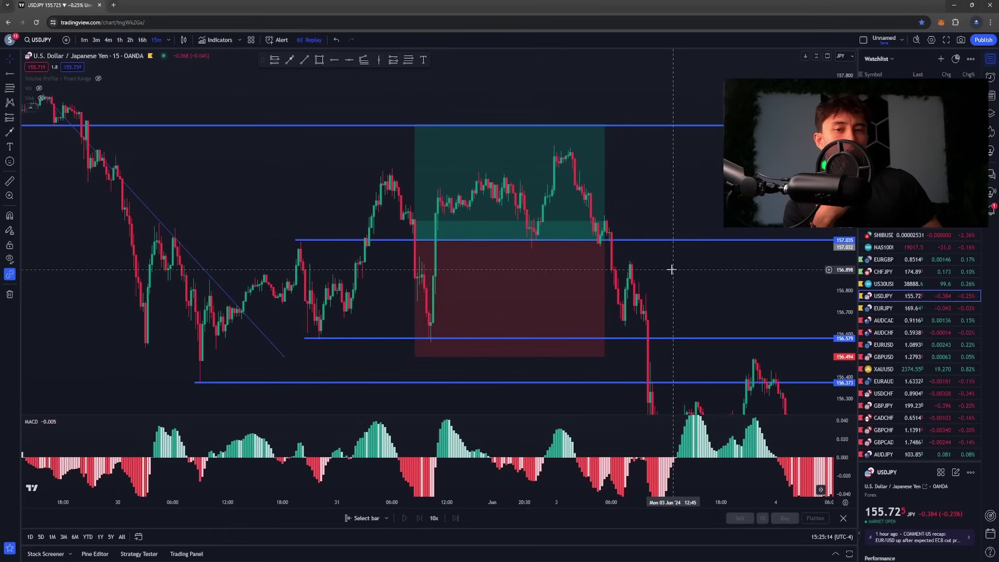
# Reset the MACD pane's vertical scale to fit the whole histogram, with the 30 May swing lows in view.
pyautogui.moveTo(228, 380); pyautogui.dragTo(357, 338)
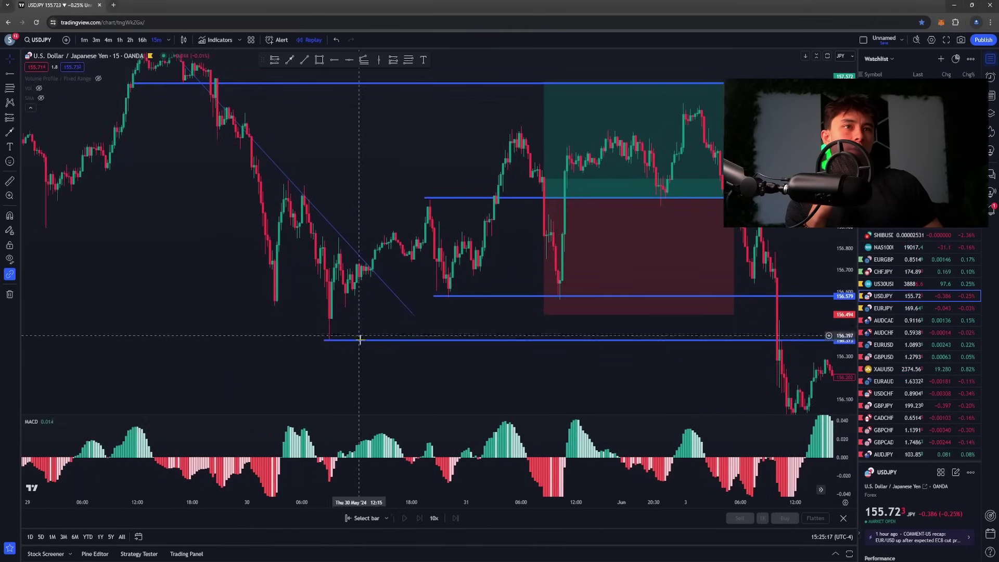
pyautogui.doubleClick(841, 439)
pyautogui.moveTo(596, 441); pyautogui.dragTo(546, 435)
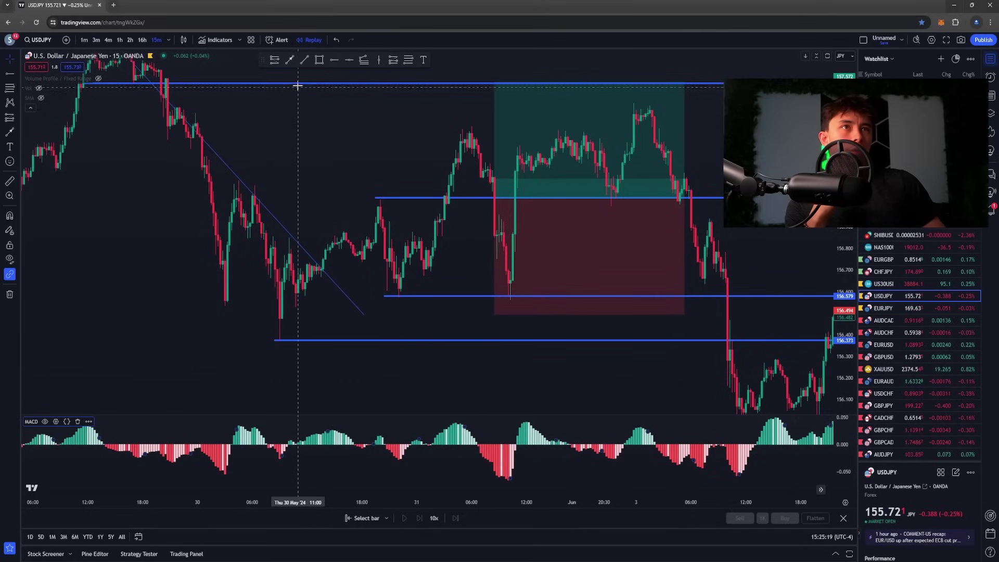
# Draw one trend line beneath the two falling USDJPY price lows of 30 May and another beneath the matching MACD histogram lows.
pyautogui.click(304, 59)
pyautogui.click(219, 303)
pyautogui.click(276, 339)
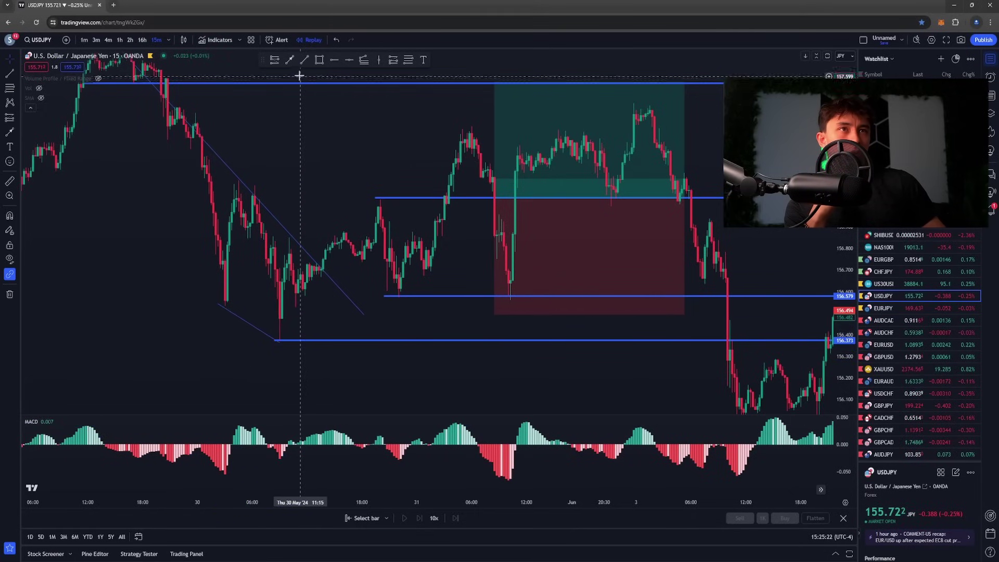
pyautogui.click(225, 478)
pyautogui.click(297, 458)
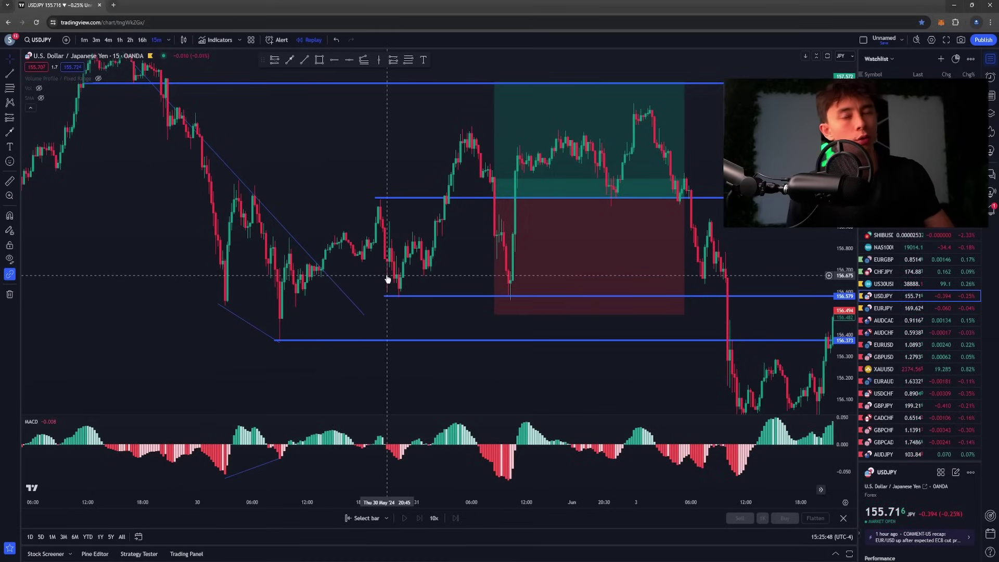
pyautogui.moveTo(423, 268); pyautogui.dragTo(390, 284)
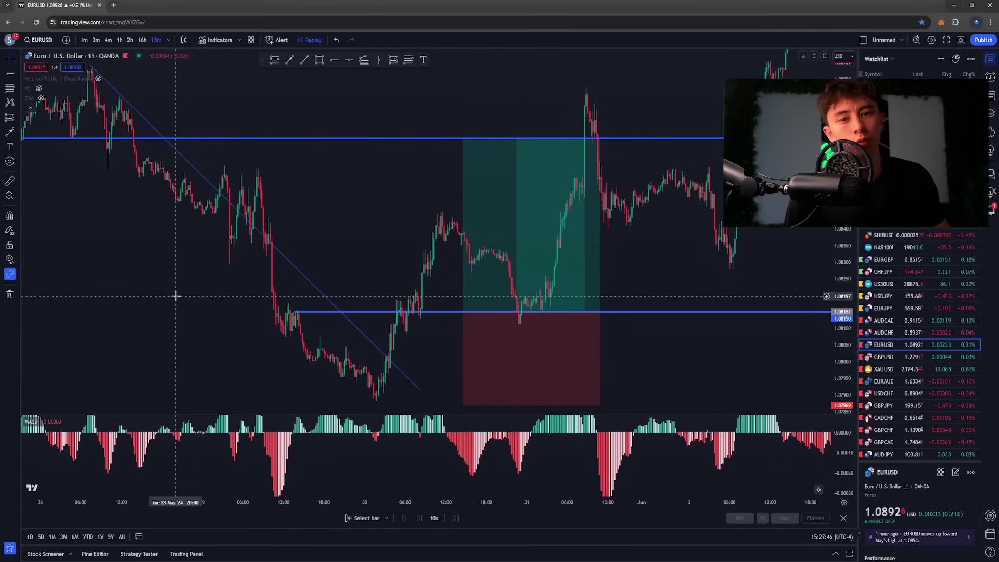
# Examine the EURUSD 15-minute downtrend, its break and retest, and the long position's entry and stop against the marked levels.
pyautogui.moveTo(149, 290); pyautogui.dragTo(234, 332)
pyautogui.moveTo(396, 246); pyautogui.dragTo(354, 229)
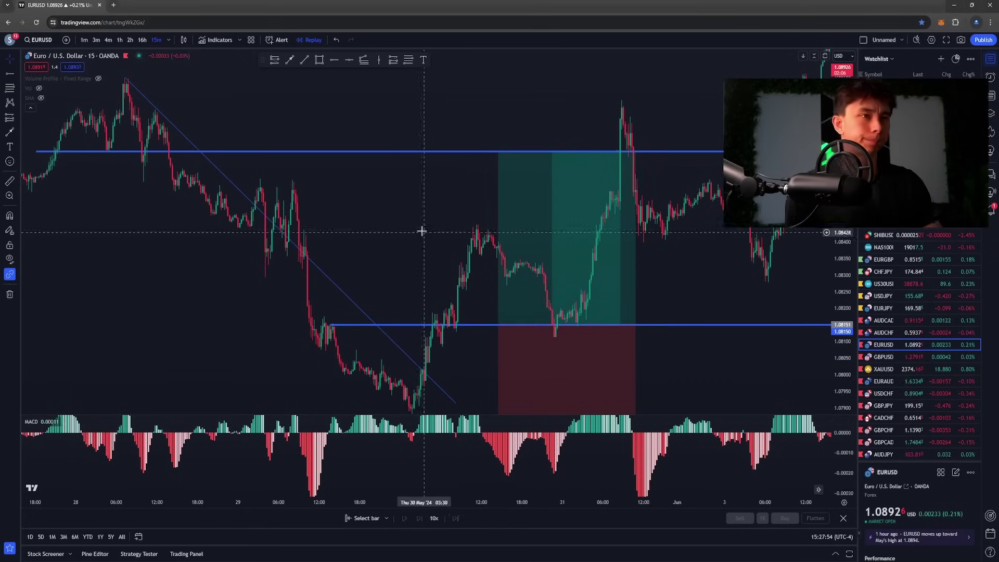
pyautogui.moveTo(424, 232); pyautogui.dragTo(368, 229)
pyautogui.scroll(-2, 354, 243)
pyautogui.moveTo(457, 237); pyautogui.dragTo(446, 237)
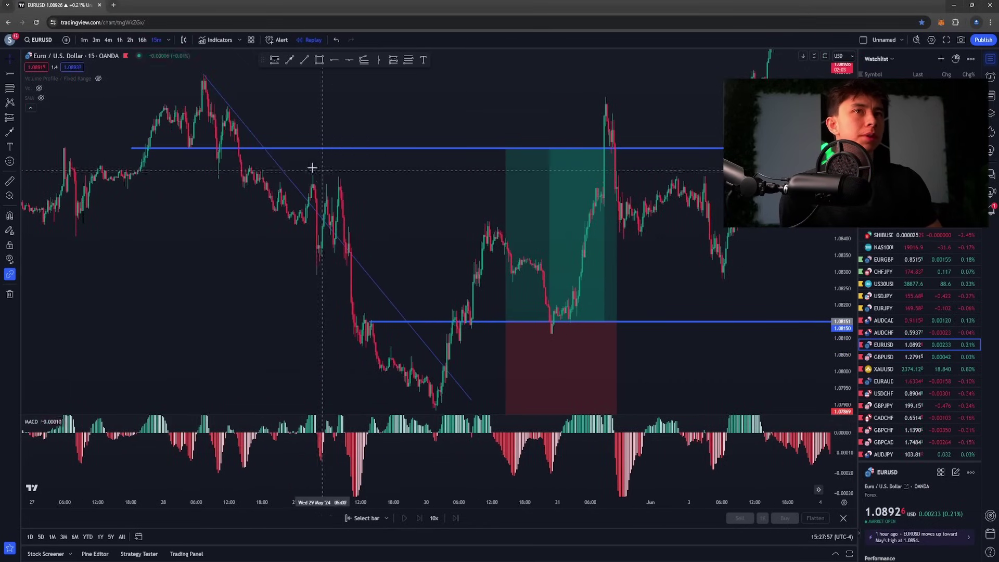
pyautogui.moveTo(426, 281); pyautogui.dragTo(427, 265)
pyautogui.scroll(4, 427, 265)
pyautogui.scroll(1, 427, 264)
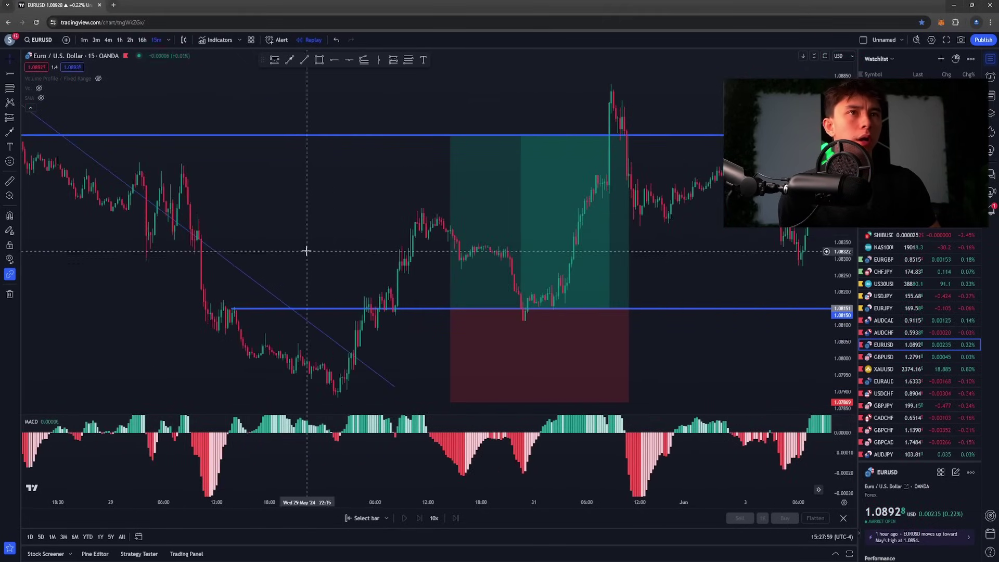
pyautogui.moveTo(301, 258); pyautogui.dragTo(409, 256)
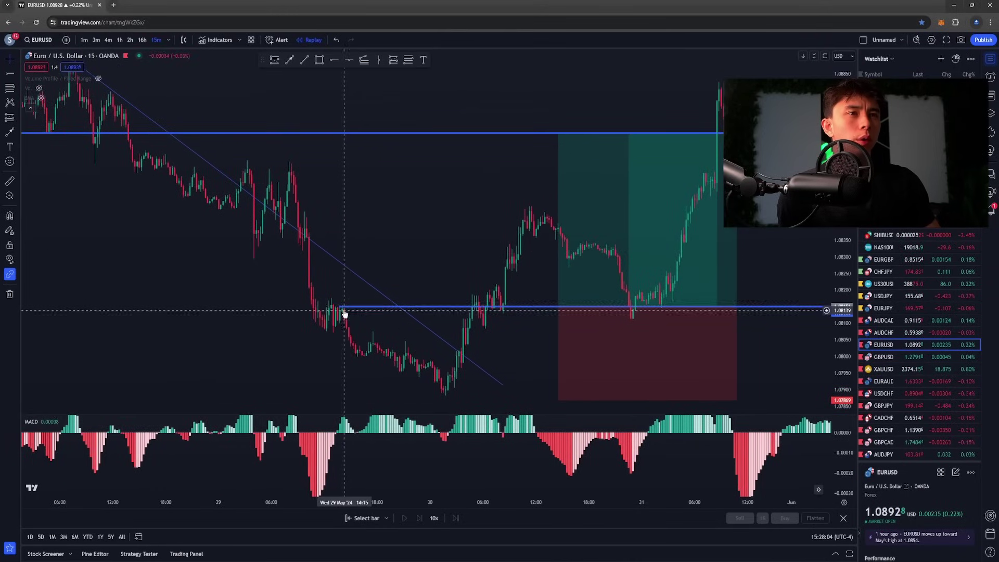
pyautogui.moveTo(454, 274); pyautogui.dragTo(389, 239)
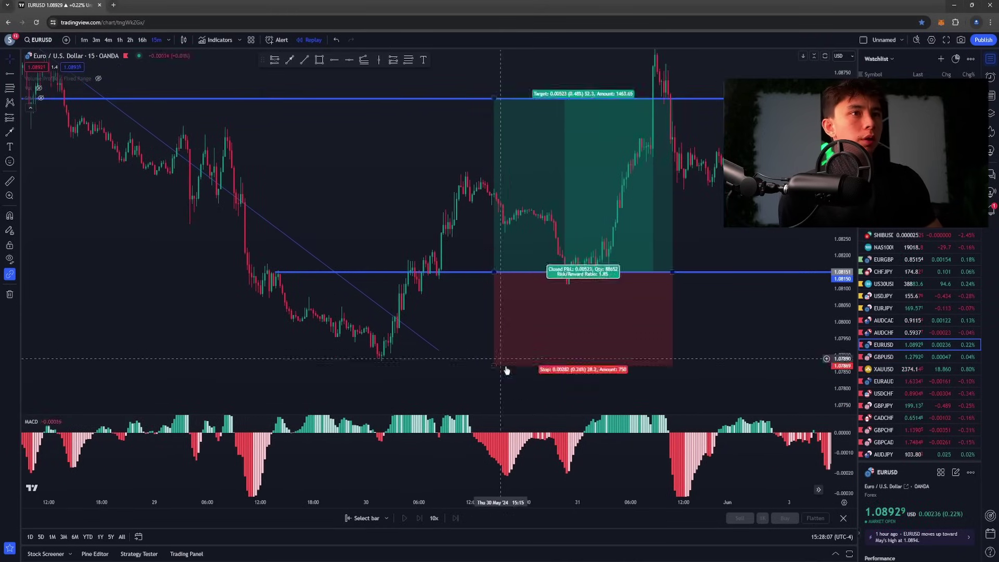
# Compress the MACD scale and draw divergence trend lines beneath EURUSD's 29–30 May price lows and the matching histogram lows.
pyautogui.moveTo(436, 441); pyautogui.dragTo(431, 439)
pyautogui.moveTo(839, 447); pyautogui.dragTo(838, 468)
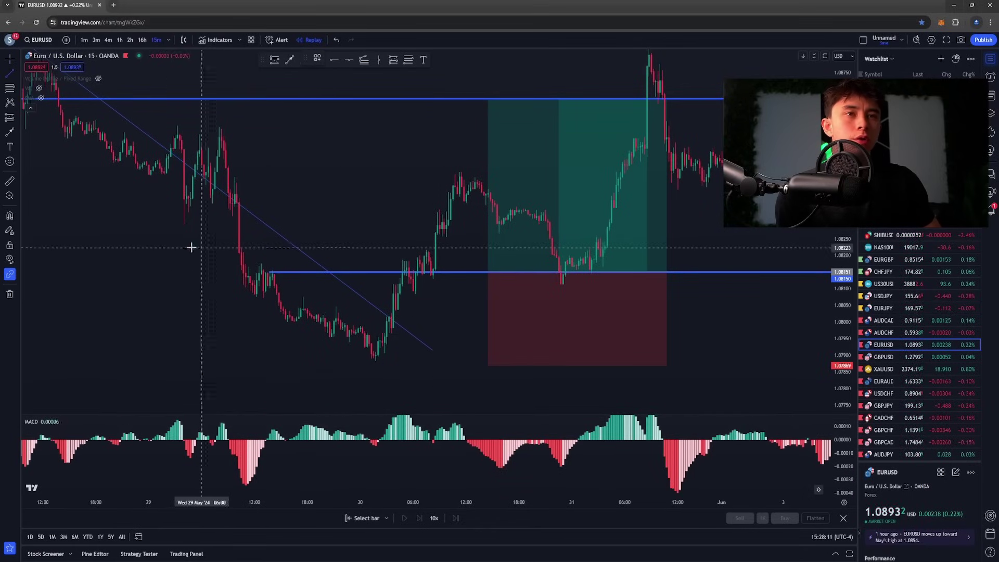
pyautogui.click(255, 298)
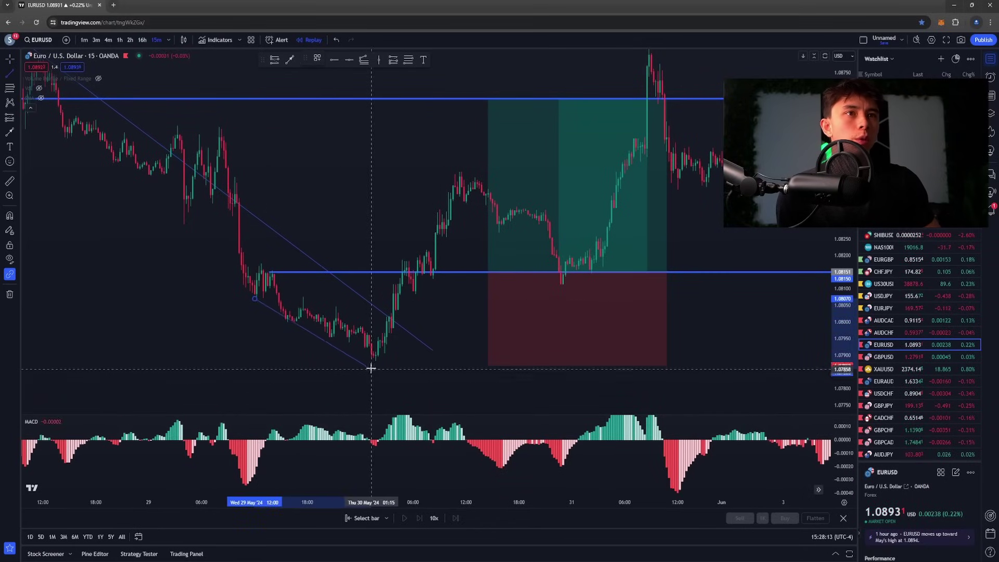
pyautogui.click(380, 362)
pyautogui.moveTo(418, 380); pyautogui.dragTo(415, 377)
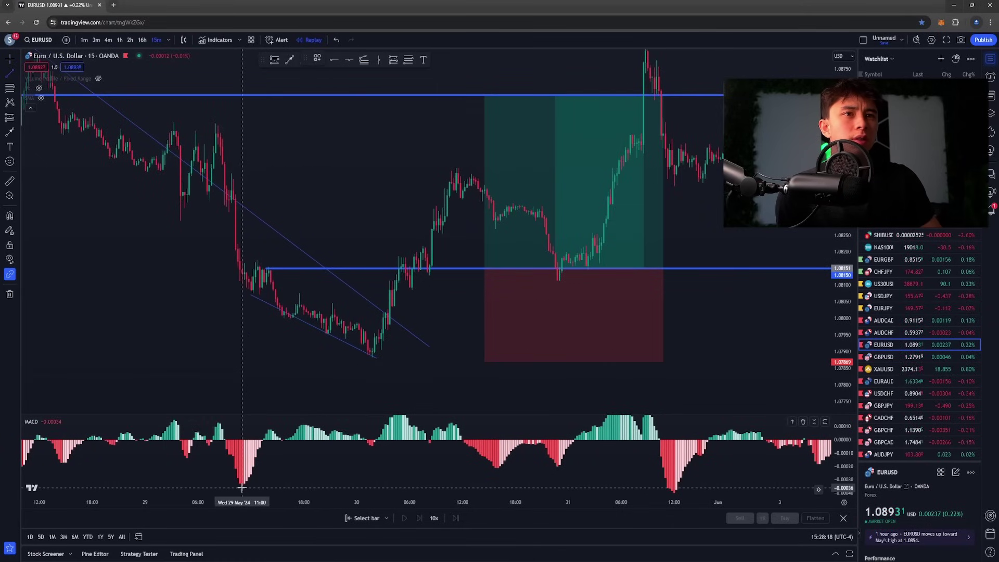
pyautogui.moveTo(241, 488); pyautogui.dragTo(373, 444)
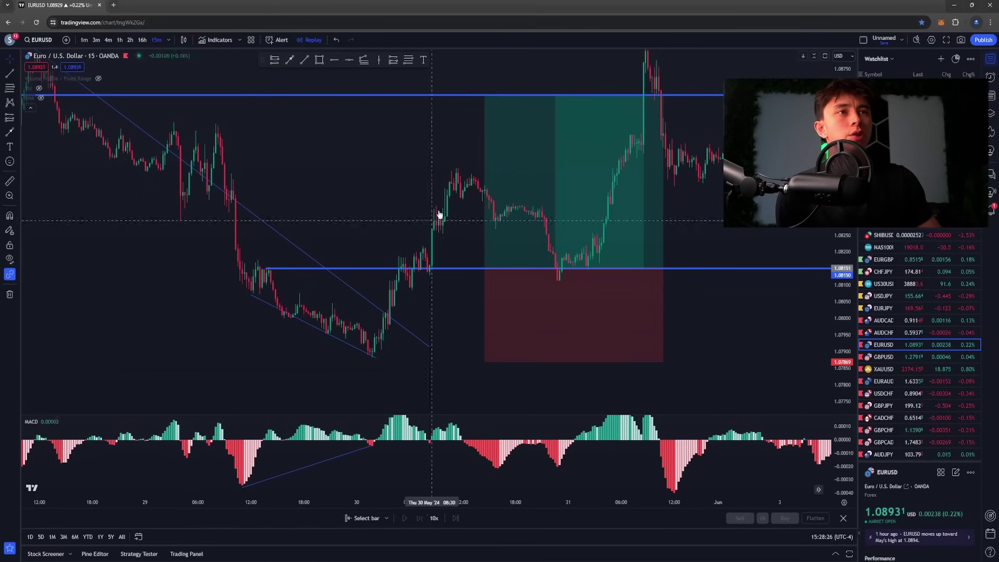
# Examine the EURUSD price movement before and after the long position on a wider time range, through early June.
pyautogui.scroll(-3, 517, 177)
pyautogui.moveTo(517, 177); pyautogui.dragTo(355, 196)
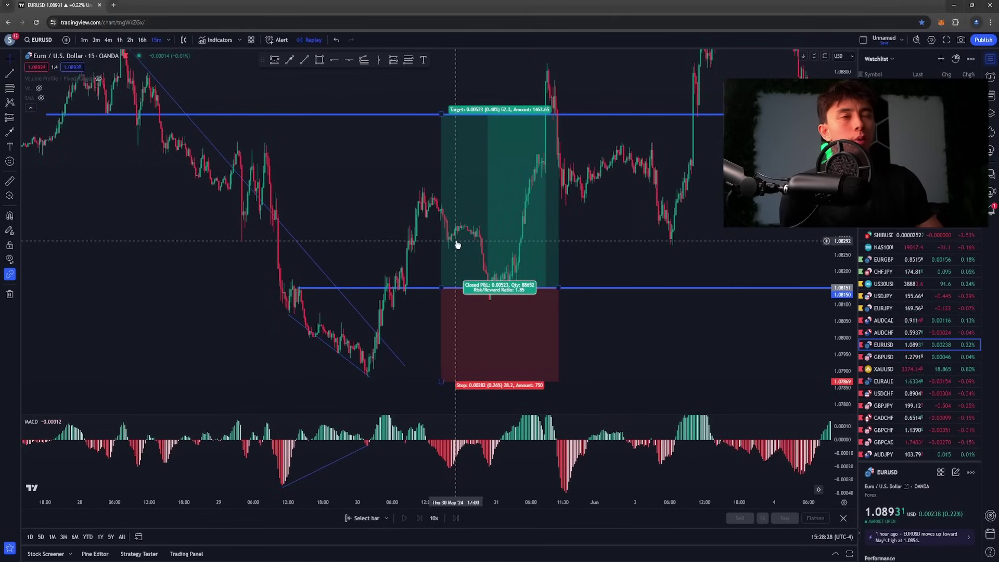
pyautogui.scroll(-6, 445, 250)
pyautogui.moveTo(842, 193); pyautogui.dragTo(842, 291)
pyautogui.moveTo(568, 219); pyautogui.dragTo(434, 236)
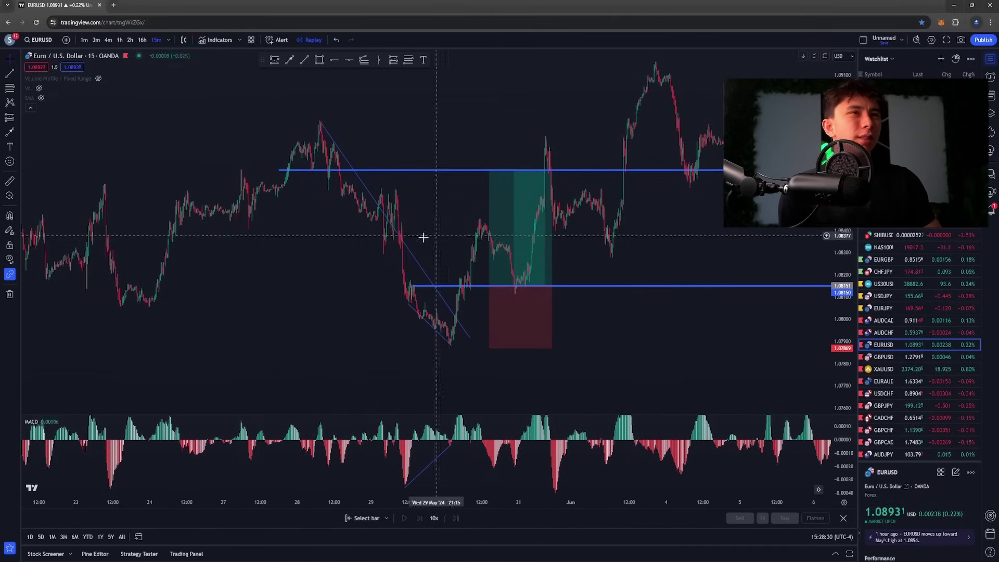
pyautogui.moveTo(418, 191); pyautogui.dragTo(323, 237)
pyautogui.scroll(-10, 392, 182)
pyautogui.scroll(10, 439, 208)
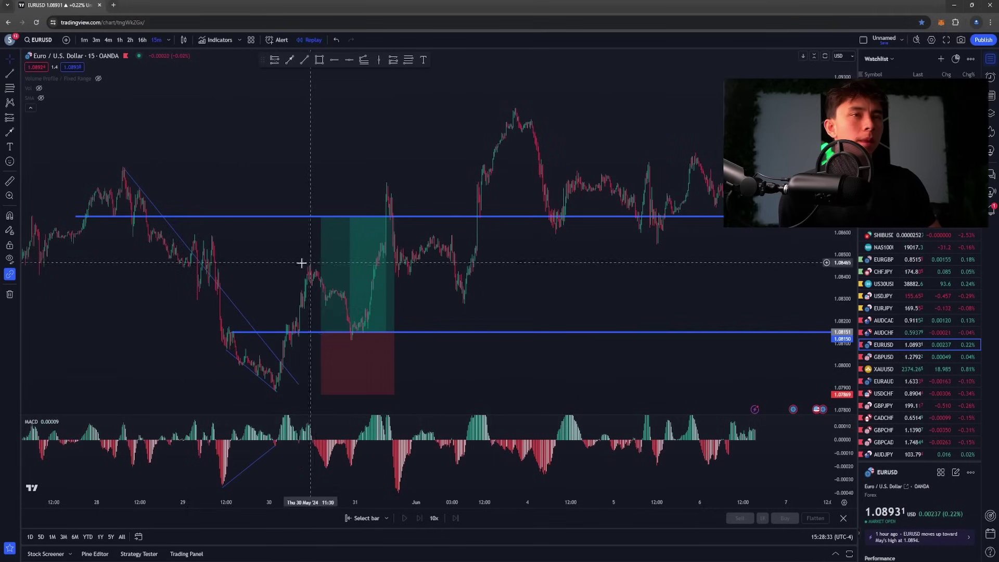
pyautogui.moveTo(153, 318); pyautogui.dragTo(354, 266)
# Measure the EURUSD move from just below the 30 May breakout to the early hours of 4 June.
pyautogui.click(10, 182)
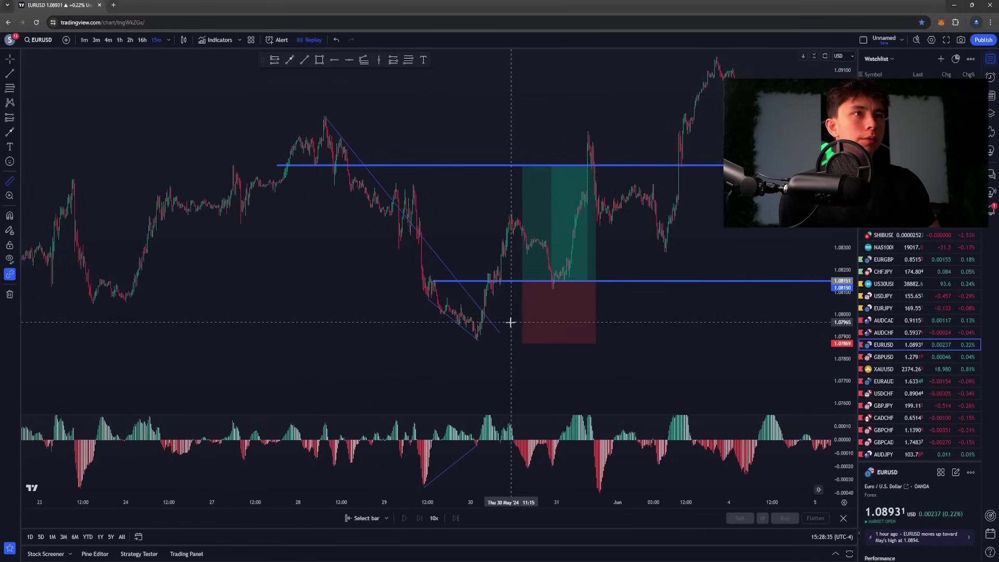
pyautogui.click(513, 309)
pyautogui.click(744, 130)
pyautogui.click(744, 131)
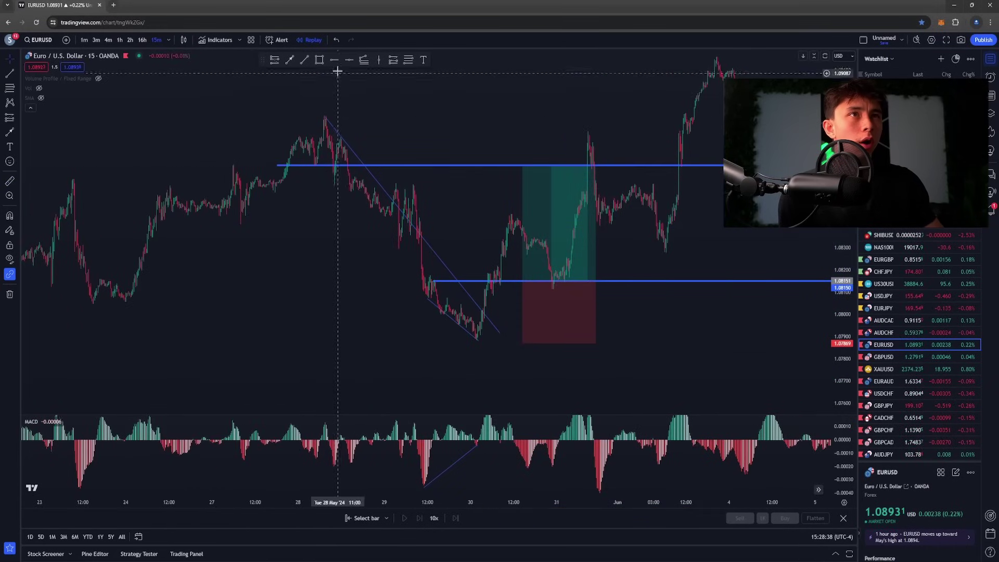
# Extend the upper EURUSD level back to the 27 May swing high and draw a rectangular zone above it, reaching early June.
pyautogui.scroll(3, 339, 105)
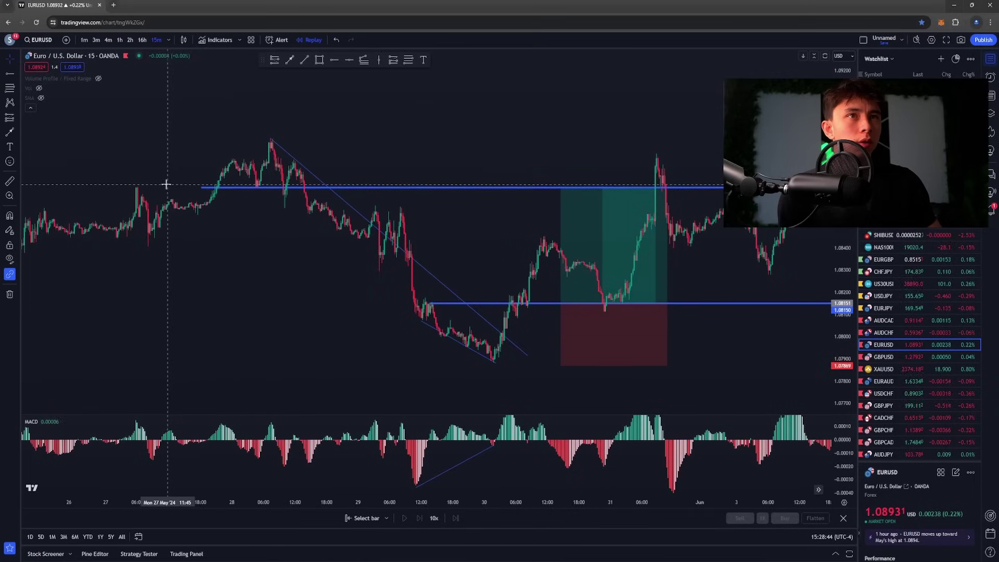
pyautogui.moveTo(202, 191); pyautogui.dragTo(120, 187)
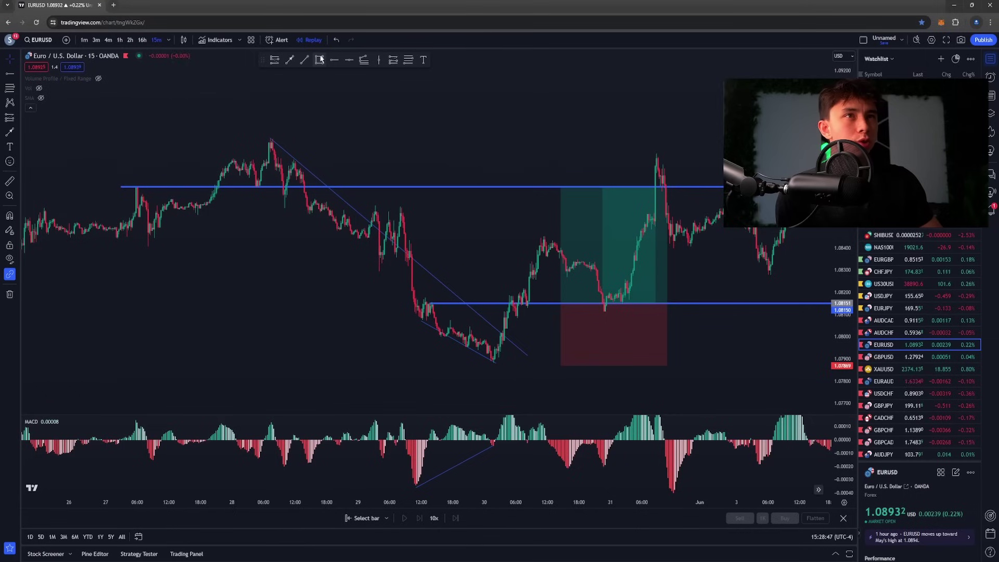
pyautogui.click(318, 59)
pyautogui.moveTo(123, 137)
pyautogui.mouseDown()
pyautogui.moveTo(541, 192)
pyautogui.moveTo(706, 186)
pyautogui.mouseUp()
pyautogui.click(500, 221)
# Examine how EURUSD reacts inside the green zone relative to the long position's target and entry.
pyautogui.scroll(-3, 364, 249)
pyautogui.moveTo(384, 267); pyautogui.dragTo(151, 280)
pyautogui.scroll(3, 234, 249)
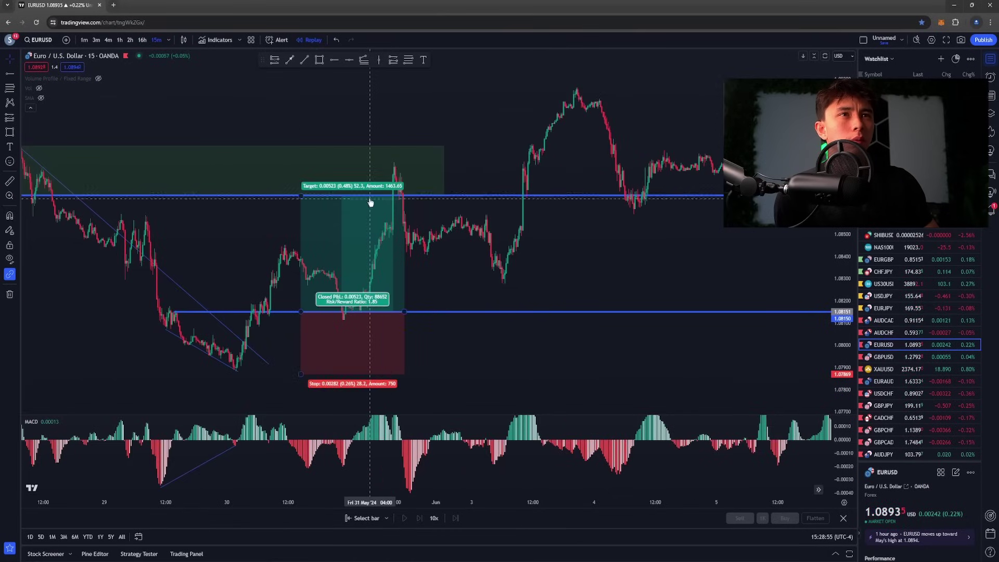
pyautogui.click(285, 197)
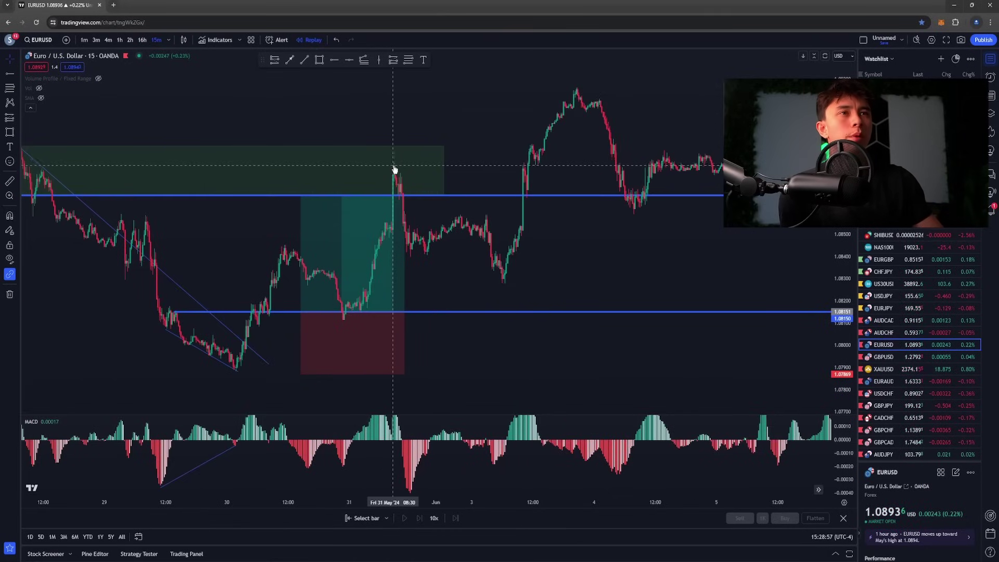
pyautogui.scroll(2, 417, 209)
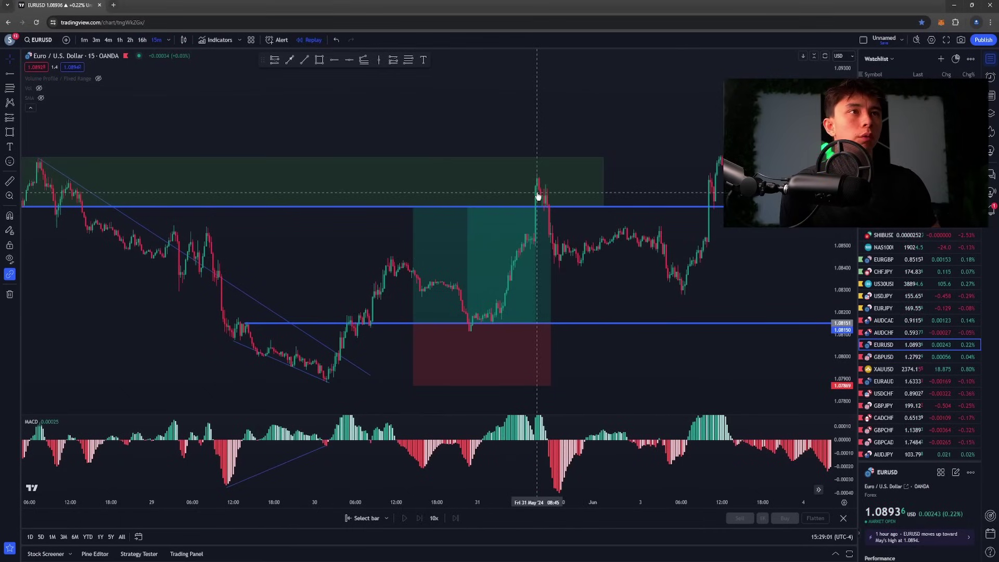
pyautogui.moveTo(599, 218); pyautogui.dragTo(704, 229)
pyautogui.scroll(4, 688, 232)
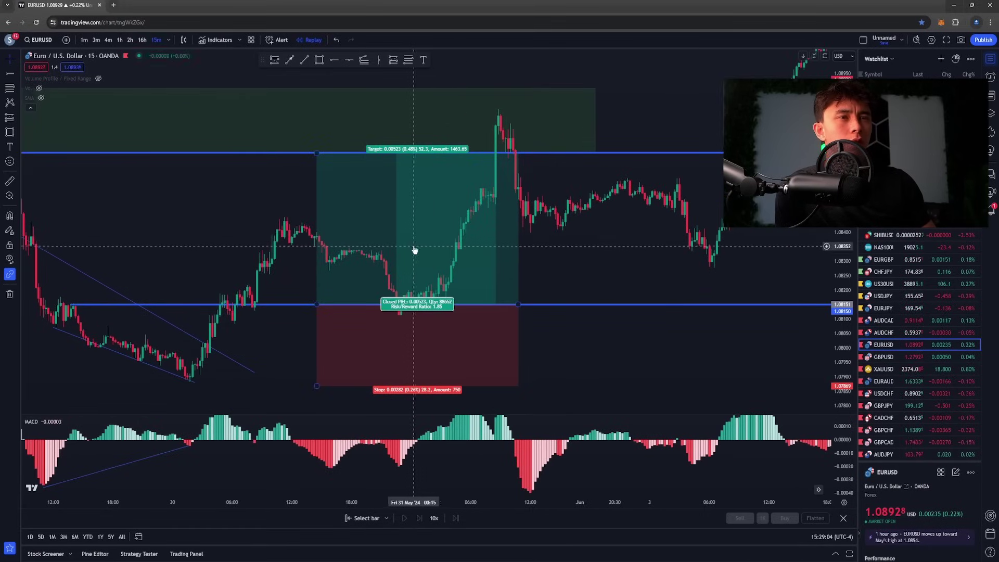
pyautogui.scroll(-3, 327, 172)
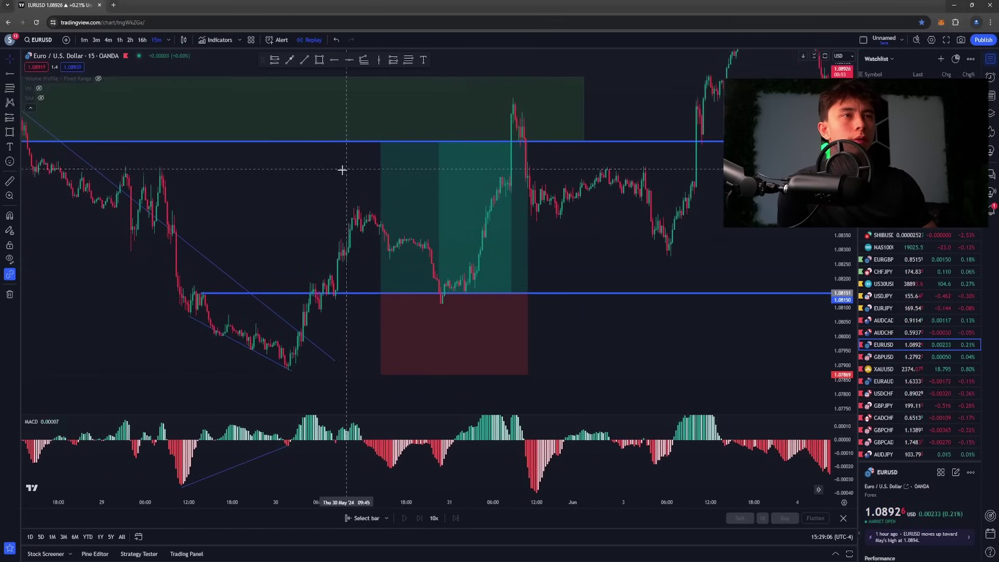
# Align the EURUSD long position's target with the upper level, about 0.00524 above the entry.
pyautogui.click(385, 142)
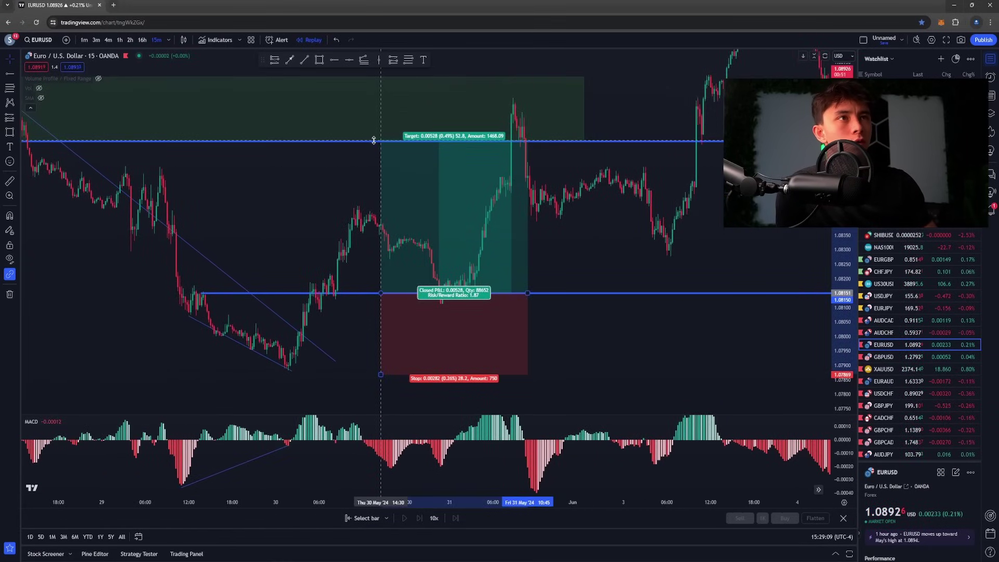
pyautogui.click(338, 200)
pyautogui.scroll(-3, 395, 195)
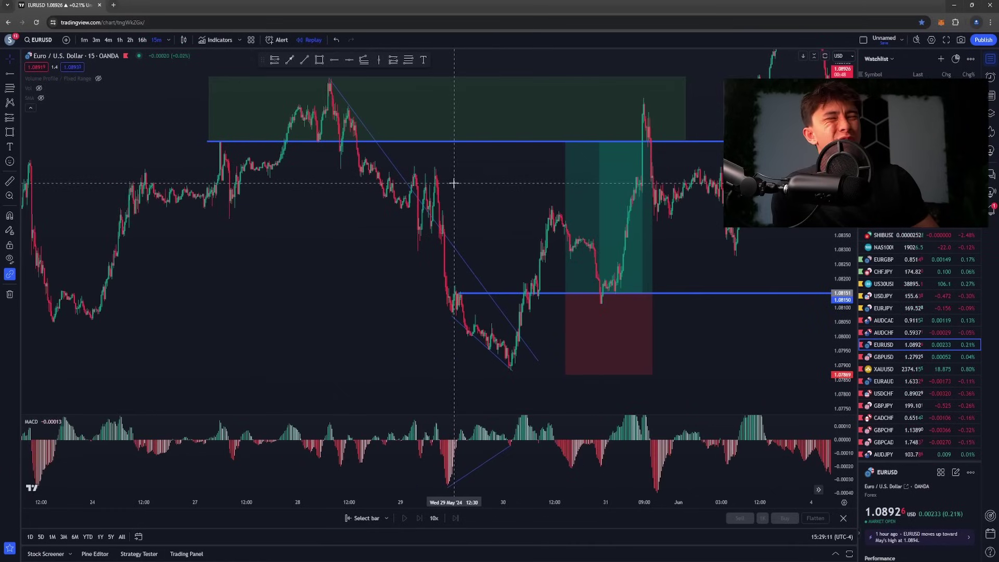
pyautogui.click(567, 149)
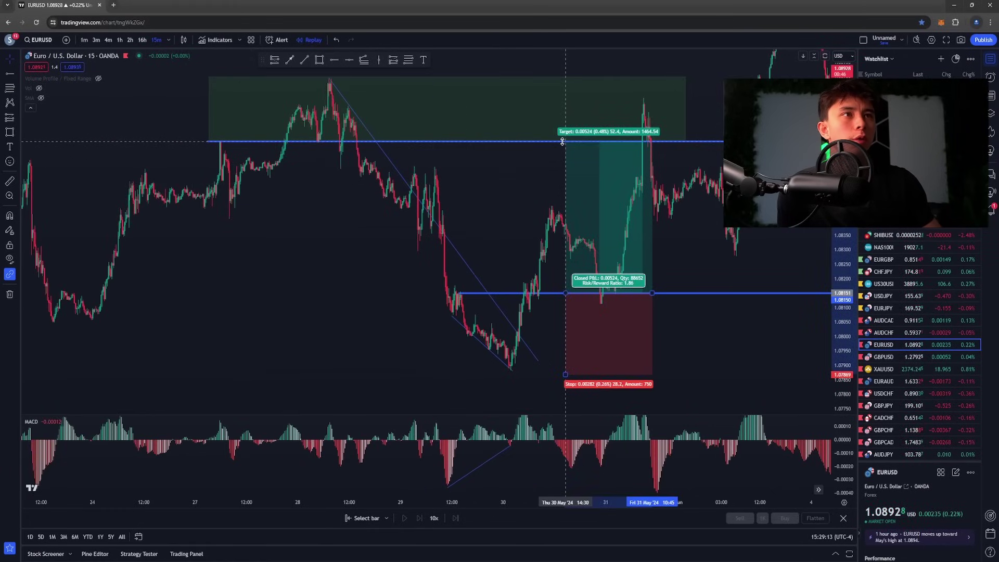
pyautogui.moveTo(533, 165); pyautogui.dragTo(352, 161)
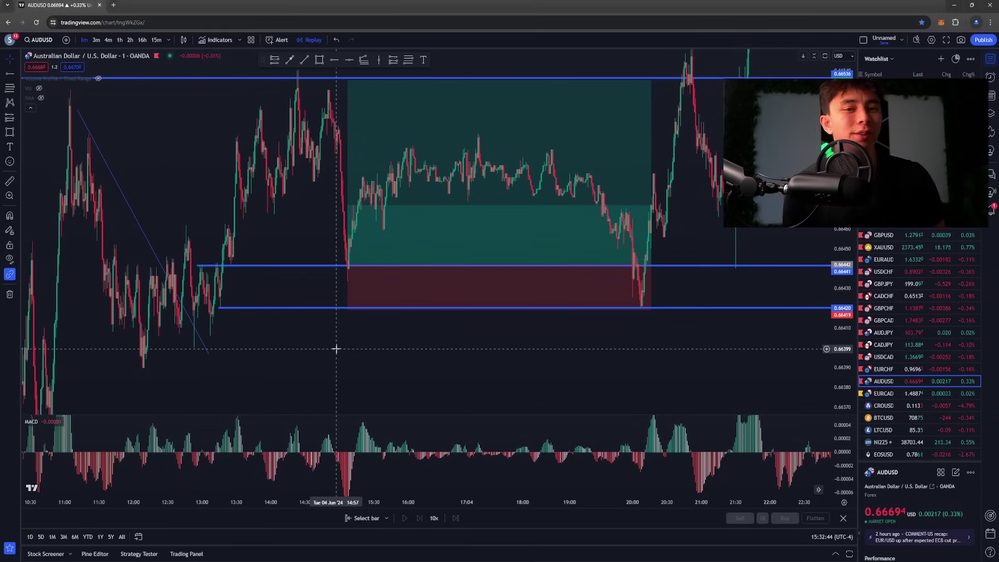
# Examine the AUDUSD 1-minute trend break, the retest of the marked level and the long position's entry and stop.
pyautogui.scroll(2, 312, 364)
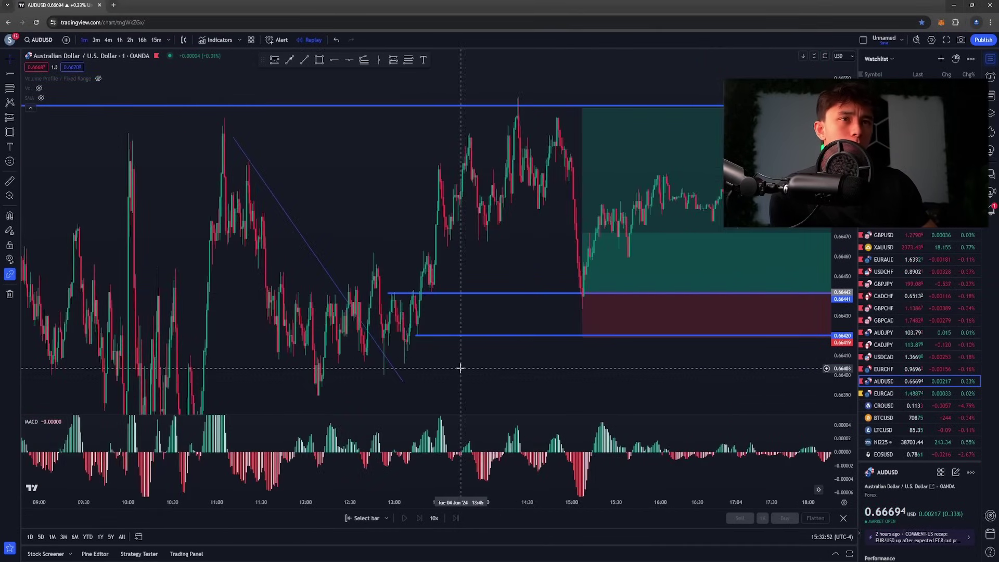
pyautogui.moveTo(407, 349); pyautogui.dragTo(286, 307)
pyautogui.scroll(2, 312, 269)
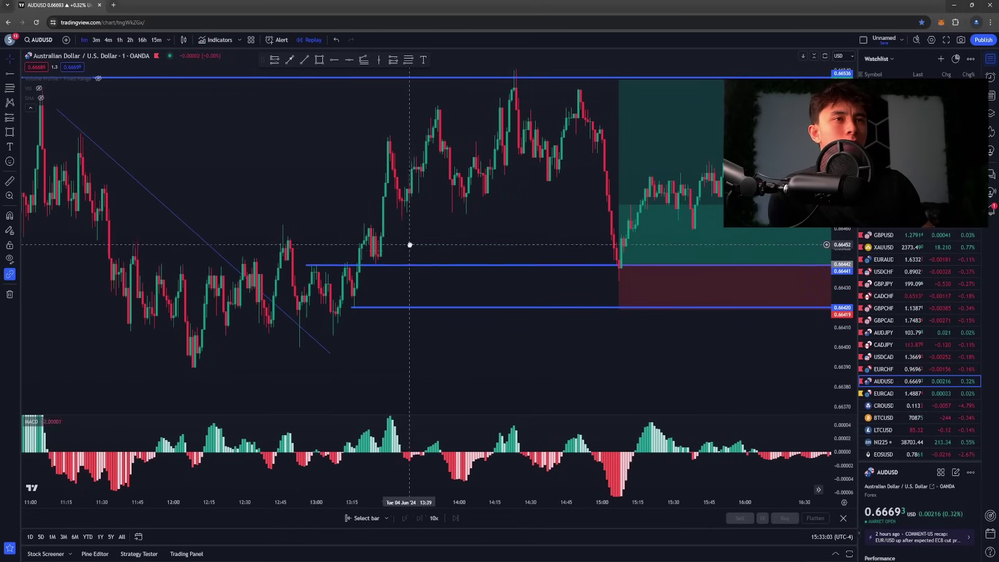
pyautogui.moveTo(407, 245); pyautogui.dragTo(275, 289)
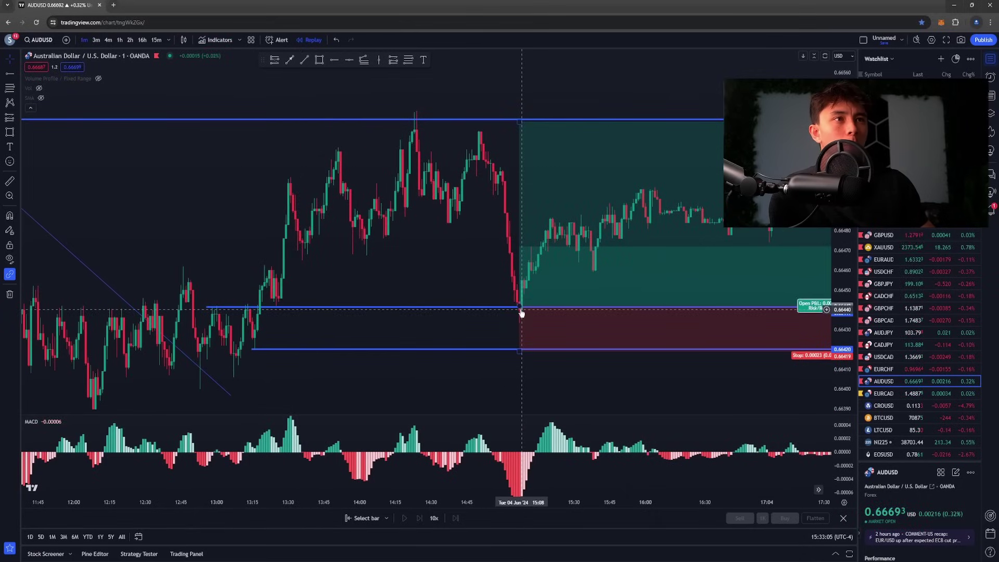
pyautogui.moveTo(468, 267); pyautogui.dragTo(229, 288)
pyautogui.scroll(-2, 312, 297)
pyautogui.scroll(-3, 333, 313)
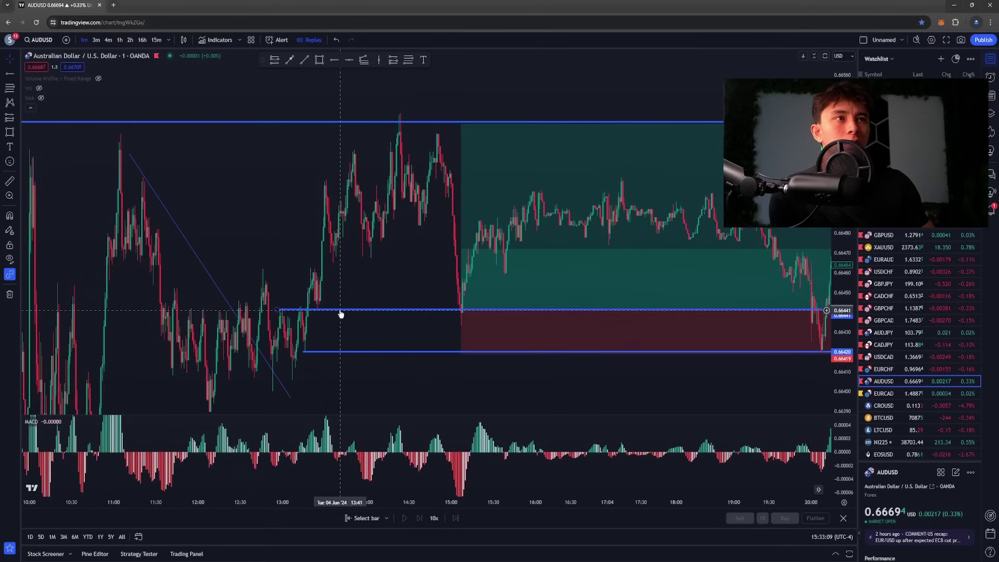
# Align the AUDUSD long position's target with the upper level at 0.66536.
pyautogui.moveTo(352, 297); pyautogui.dragTo(213, 312)
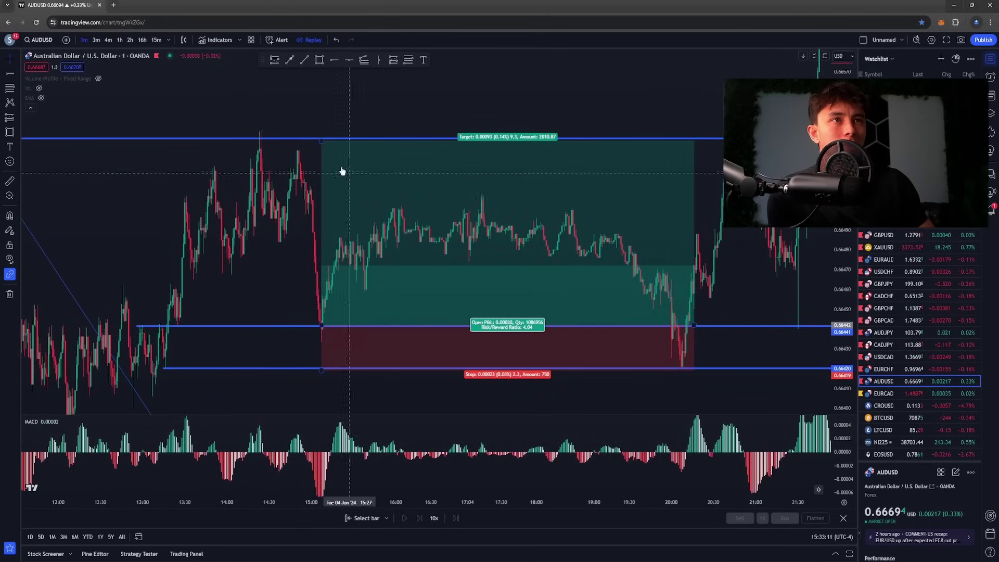
pyautogui.moveTo(323, 140)
pyautogui.mouseDown()
pyautogui.moveTo(338, 225)
pyautogui.moveTo(324, 139)
pyautogui.mouseUp()
pyautogui.click(292, 148)
# Examine the wider AUDUSD 1-minute price action around the trend line, the marked levels and the long position.
pyautogui.scroll(-7, 339, 156)
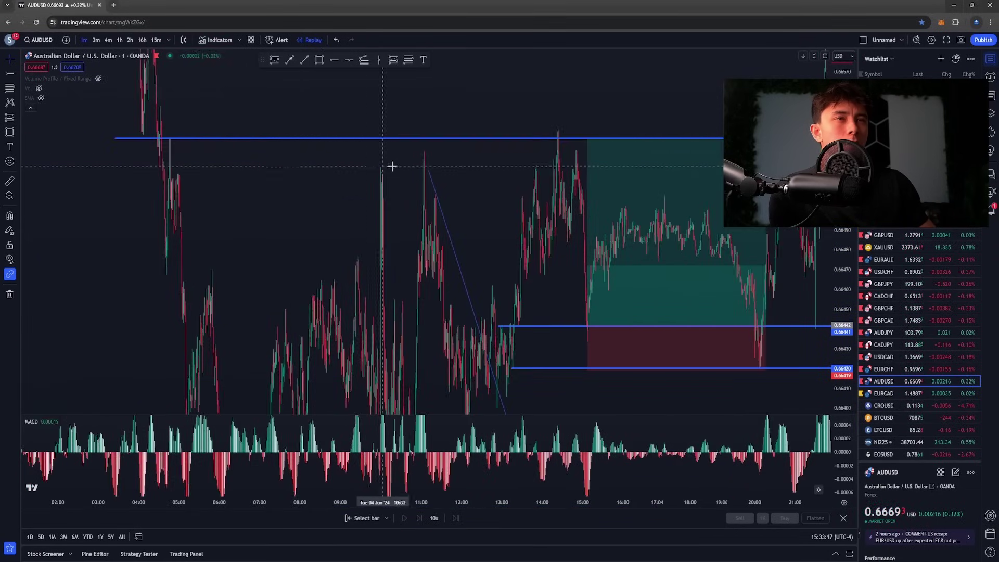
pyautogui.moveTo(454, 166); pyautogui.dragTo(346, 167)
pyautogui.moveTo(842, 159); pyautogui.dragTo(842, 359)
pyautogui.scroll(-7, 727, 318)
pyautogui.moveTo(691, 337); pyautogui.dragTo(564, 367)
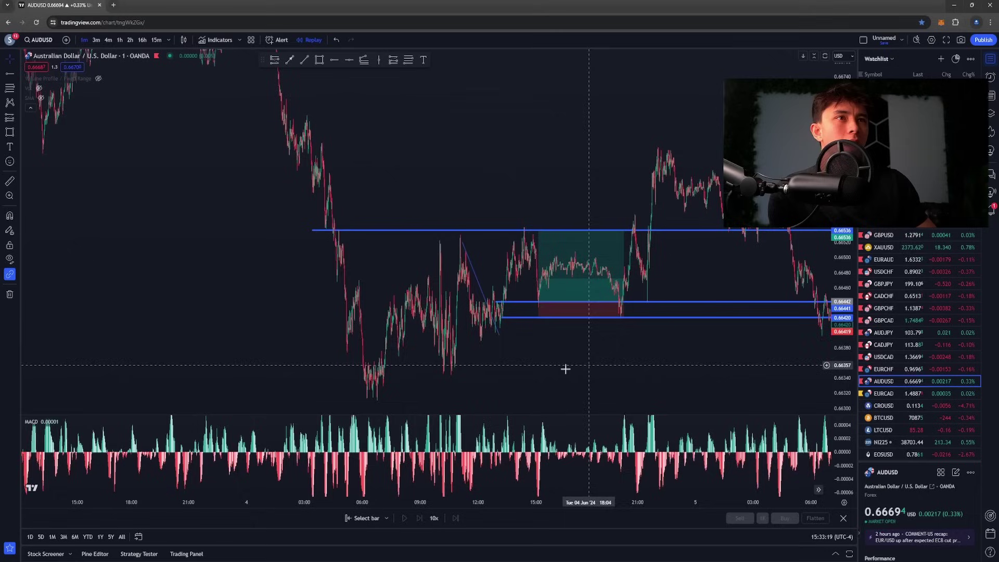
pyautogui.moveTo(329, 125)
pyautogui.mouseDown()
pyautogui.moveTo(330, 116)
pyautogui.moveTo(374, 217)
pyautogui.moveTo(508, 389)
pyautogui.mouseUp()
pyautogui.click(348, 60)
pyautogui.click(350, 114)
pyautogui.press('Delete')
pyautogui.click(319, 60)
pyautogui.press('Delete')
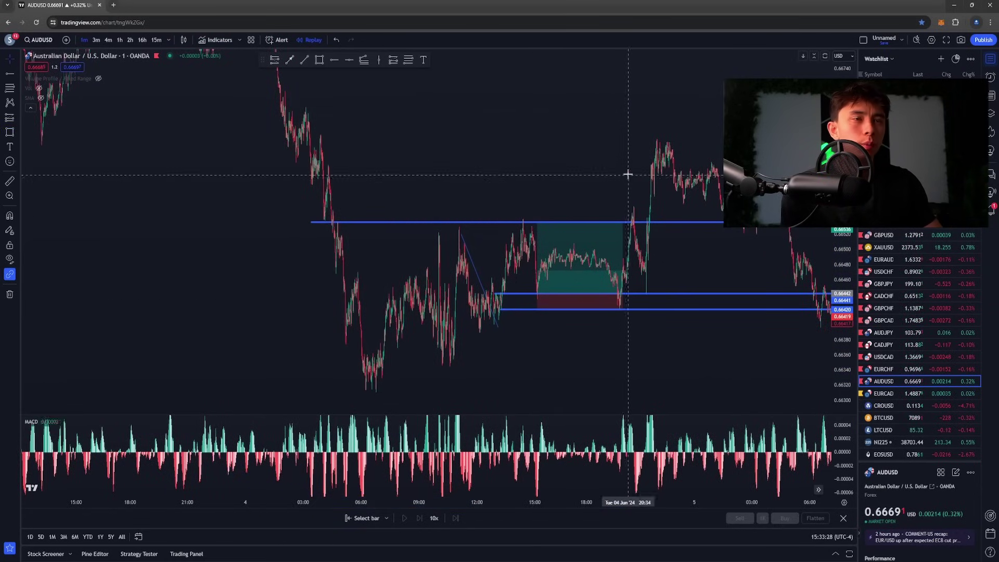
# Examine the AUDUSD retest just after 15:00 against the long position's entry and the lower marked level at 0.66420.
pyautogui.scroll(3, 677, 234)
pyautogui.moveTo(842, 373); pyautogui.dragTo(841, 218)
pyautogui.moveTo(592, 269); pyautogui.dragTo(729, 241)
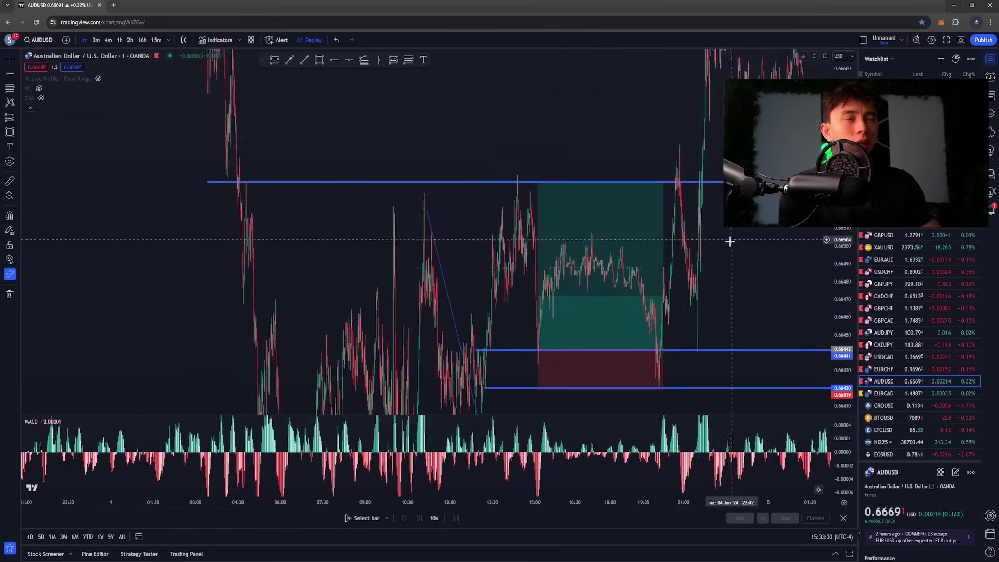
pyautogui.scroll(5, 729, 241)
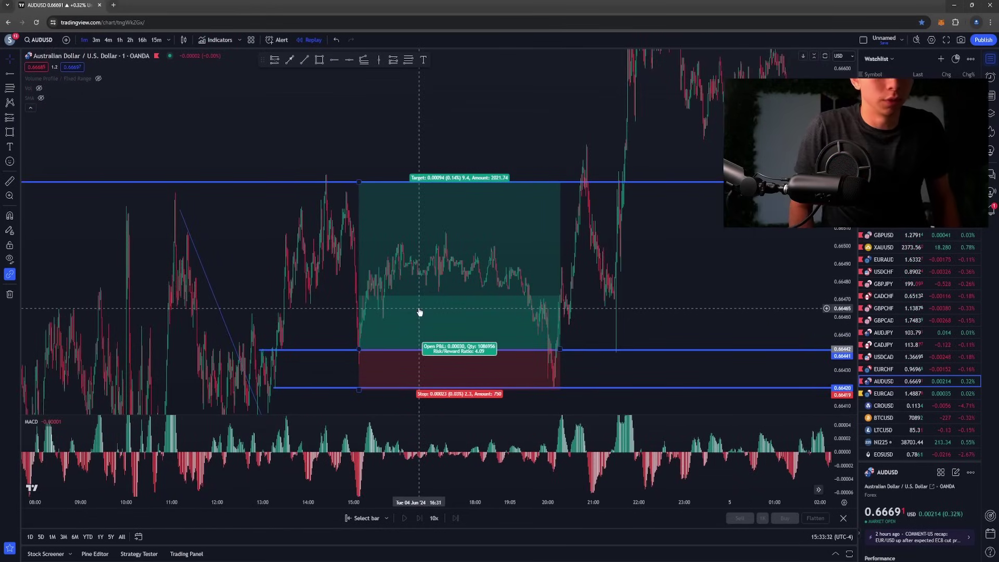
pyautogui.scroll(5, 419, 311)
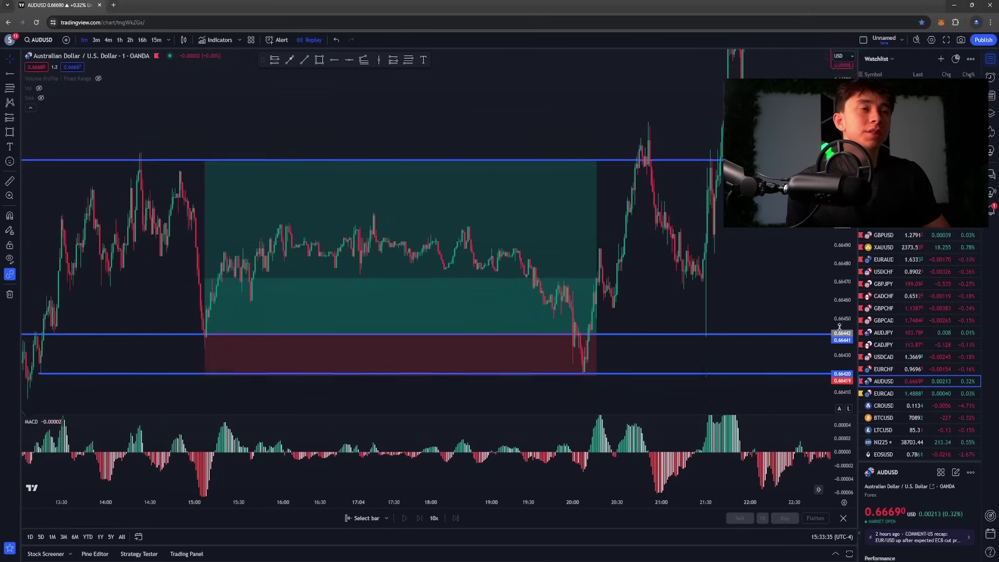
pyautogui.scroll(3, 337, 283)
pyautogui.moveTo(60, 288); pyautogui.dragTo(301, 223)
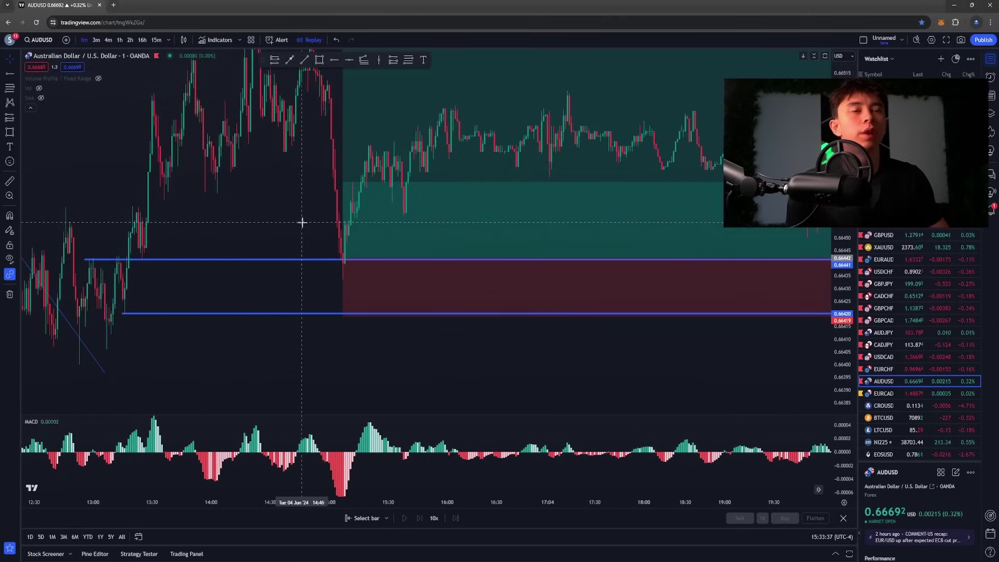
pyautogui.moveTo(245, 311); pyautogui.dragTo(429, 308)
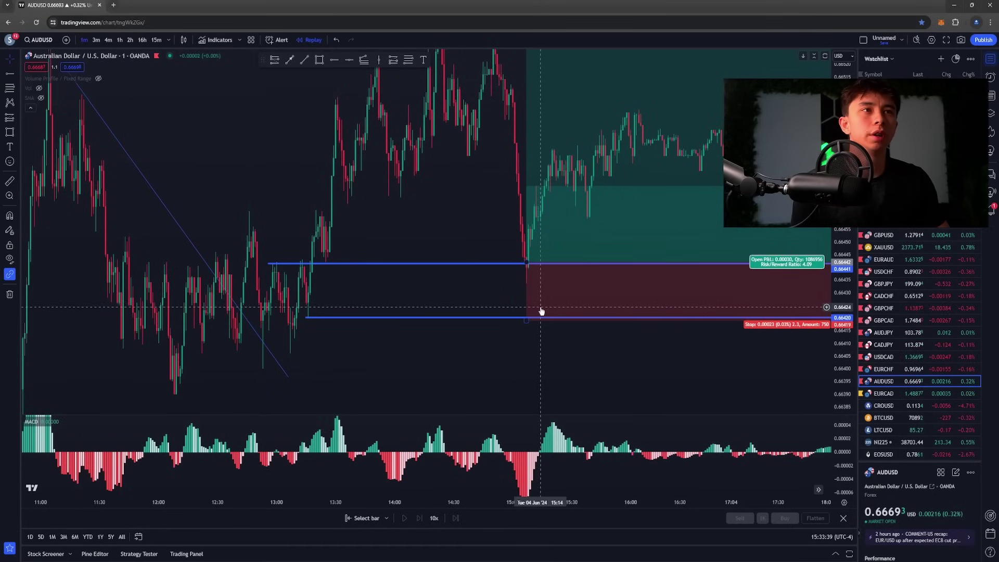
pyautogui.moveTo(541, 311); pyautogui.dragTo(320, 331)
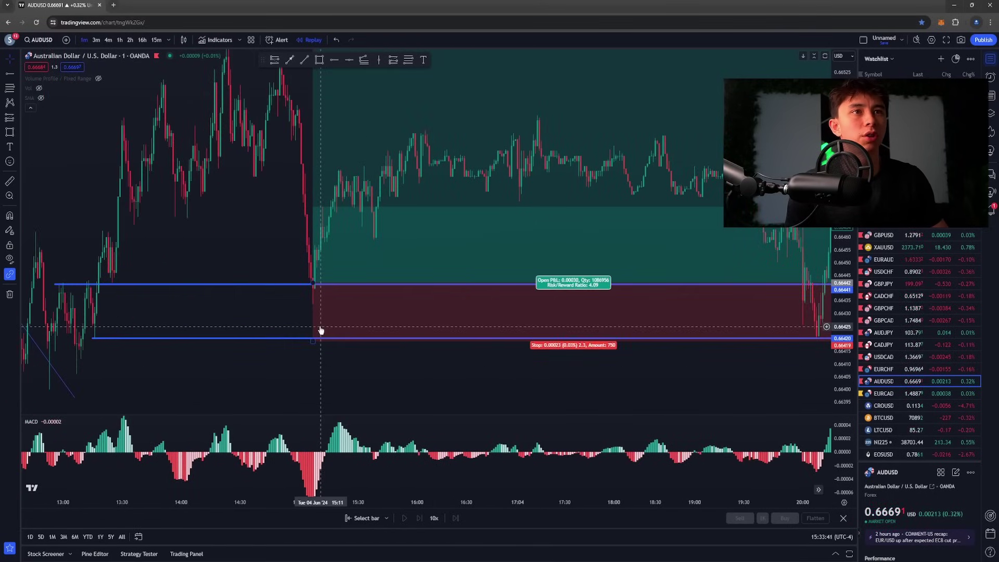
pyautogui.moveTo(260, 368); pyautogui.dragTo(326, 350)
pyautogui.moveTo(397, 359); pyautogui.dragTo(361, 304)
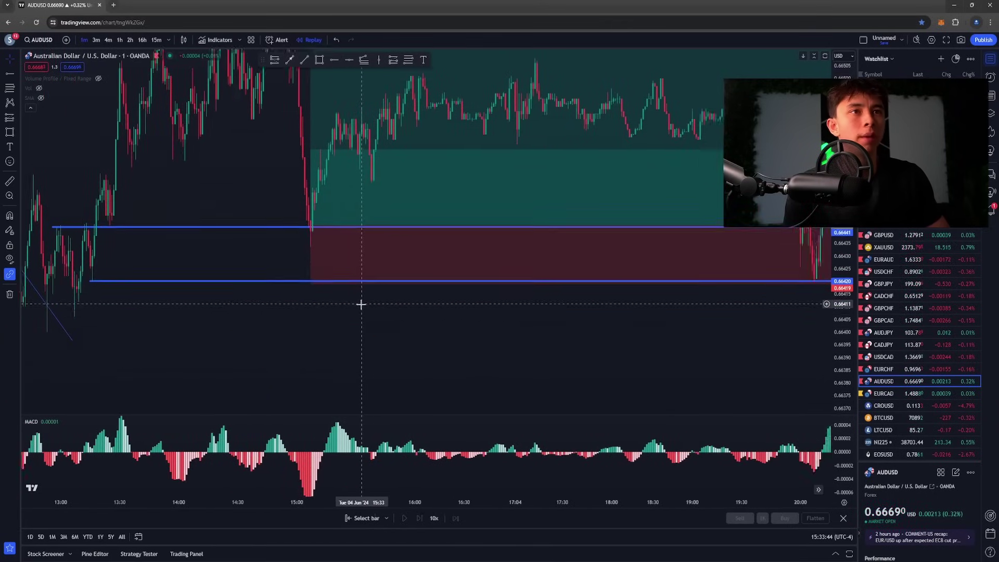
# Place a horizontal ray at 0.66390 from the swing low just after 12:00.
pyautogui.scroll(-3, 522, 303)
pyautogui.moveTo(843, 250); pyautogui.dragTo(843, 334)
pyautogui.moveTo(683, 334); pyautogui.dragTo(575, 351)
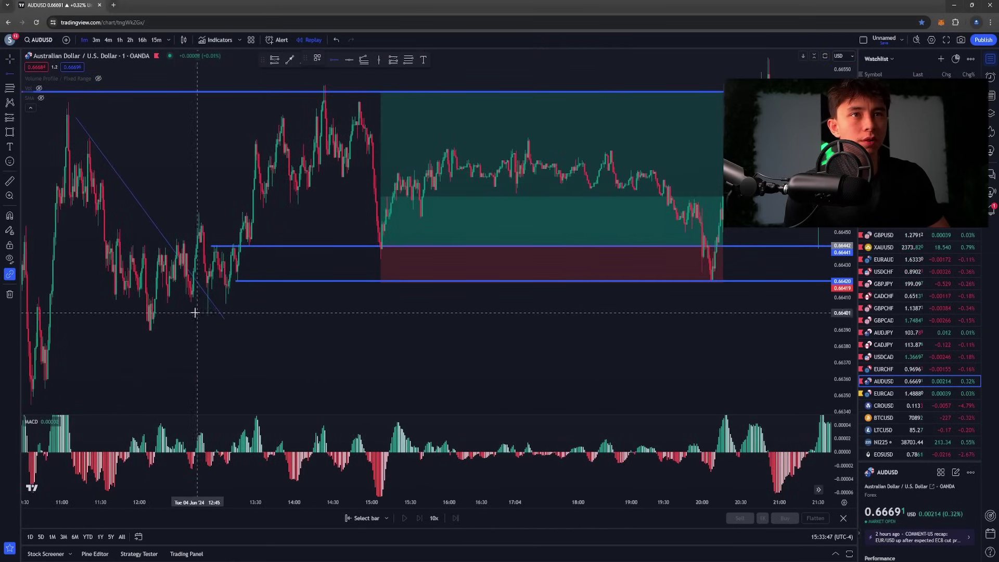
pyautogui.hotkey('alt', 'j')
# Set the AUDUSD long position's stop at 0.66418 and delete the horizontal ray at 0.66390.
pyautogui.moveTo(385, 280)
pyautogui.mouseDown()
pyautogui.moveTo(367, 326)
pyautogui.moveTo(381, 336)
pyautogui.moveTo(374, 281)
pyautogui.mouseUp()
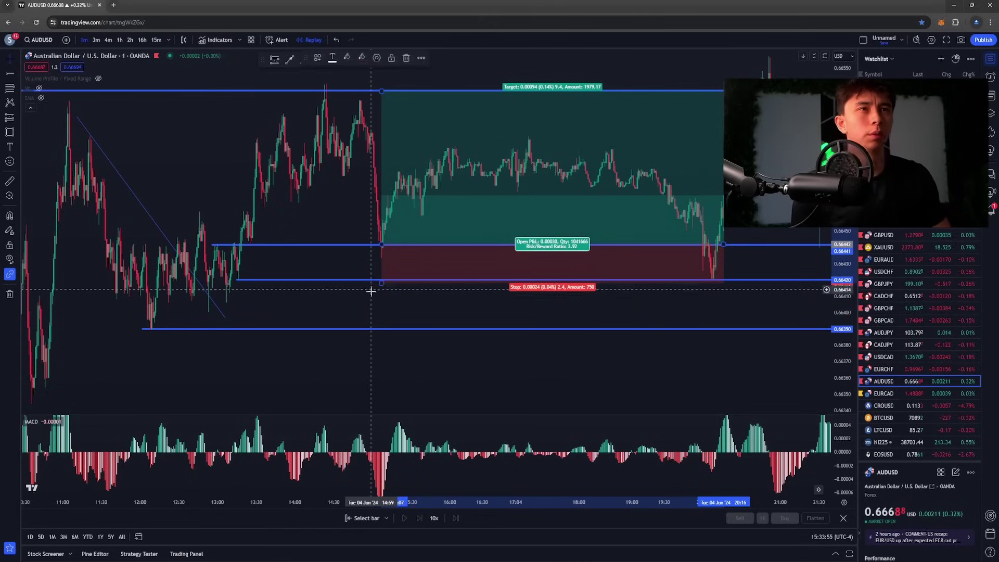
pyautogui.click(373, 296)
pyautogui.click(379, 330)
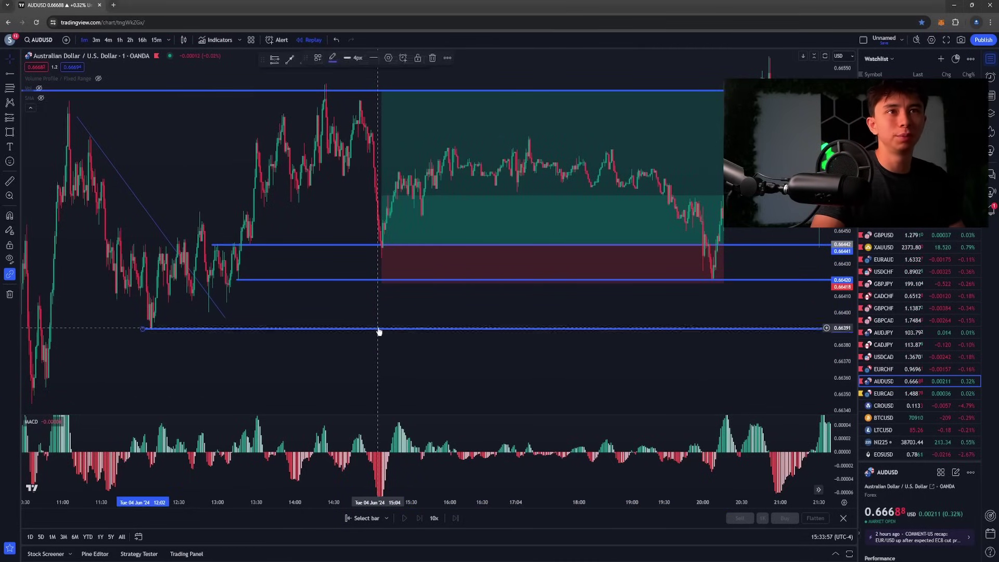
pyautogui.press('Delete')
# Examine the AUDUSD trend break, the retest entry and the dip around 20:00 relative to the long position's stop.
pyautogui.scroll(3, 287, 334)
pyautogui.moveTo(247, 345); pyautogui.dragTo(448, 349)
pyautogui.moveTo(320, 330); pyautogui.dragTo(337, 352)
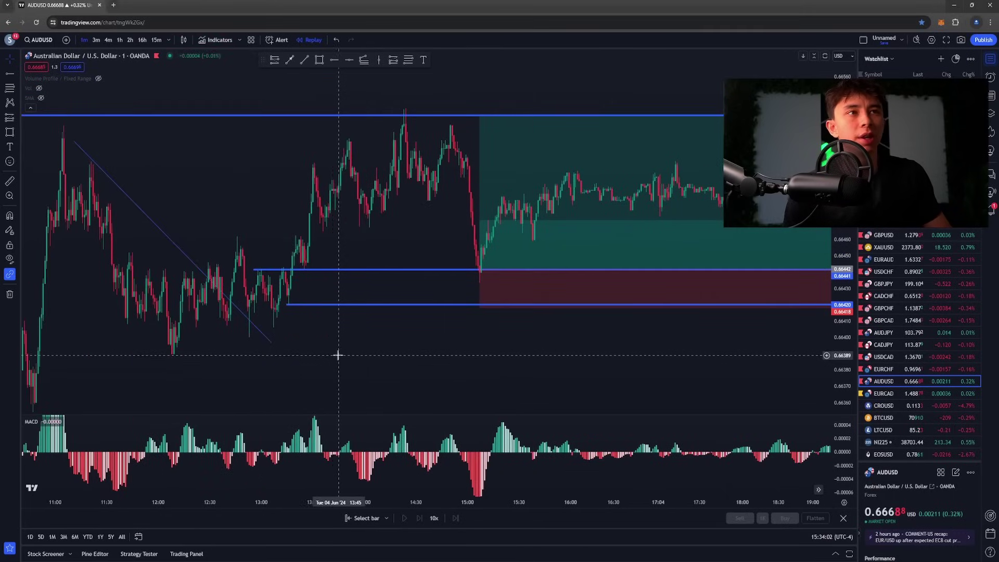
pyautogui.moveTo(424, 352); pyautogui.dragTo(363, 360)
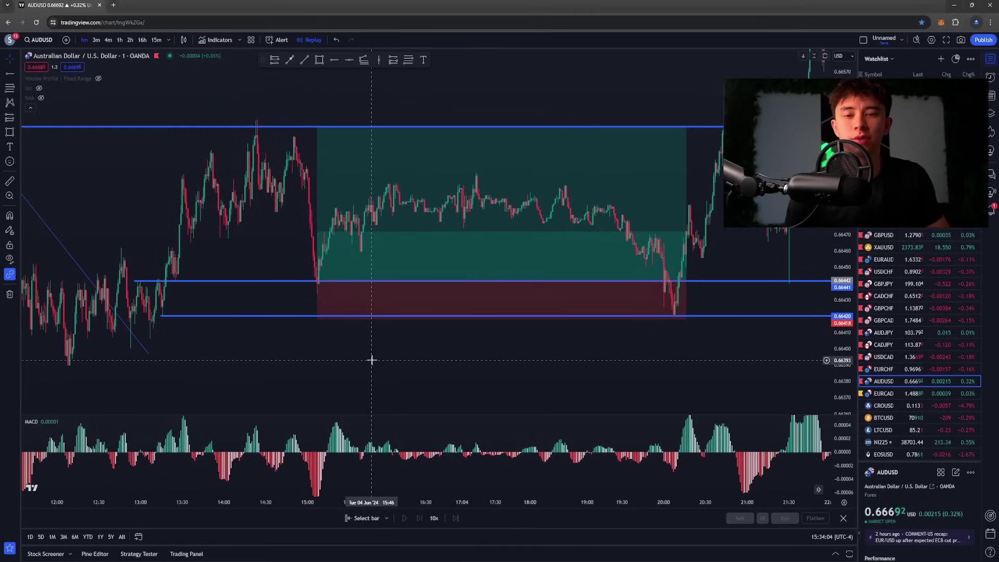
pyautogui.scroll(2, 731, 323)
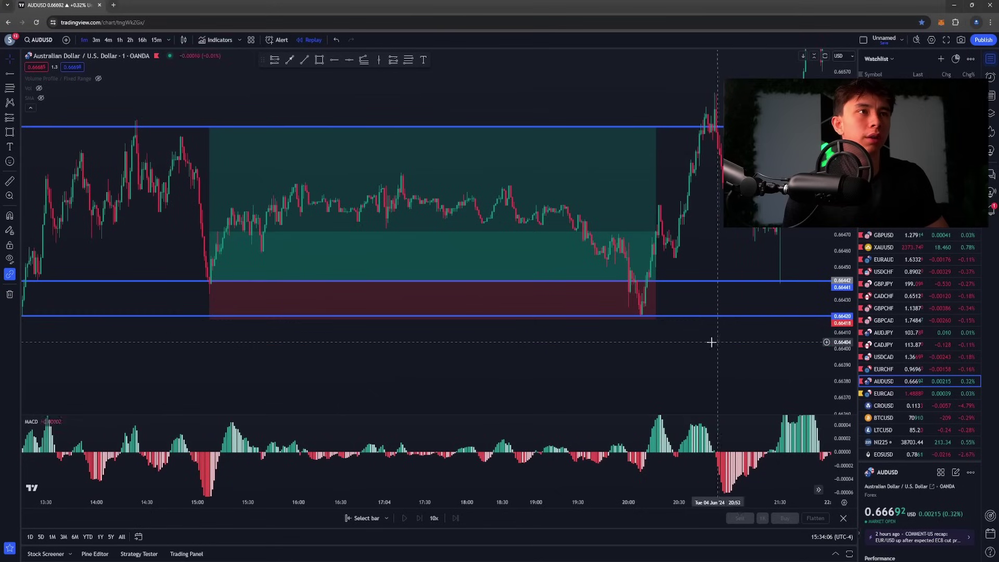
pyautogui.scroll(1, 690, 341)
pyautogui.scroll(3, 620, 314)
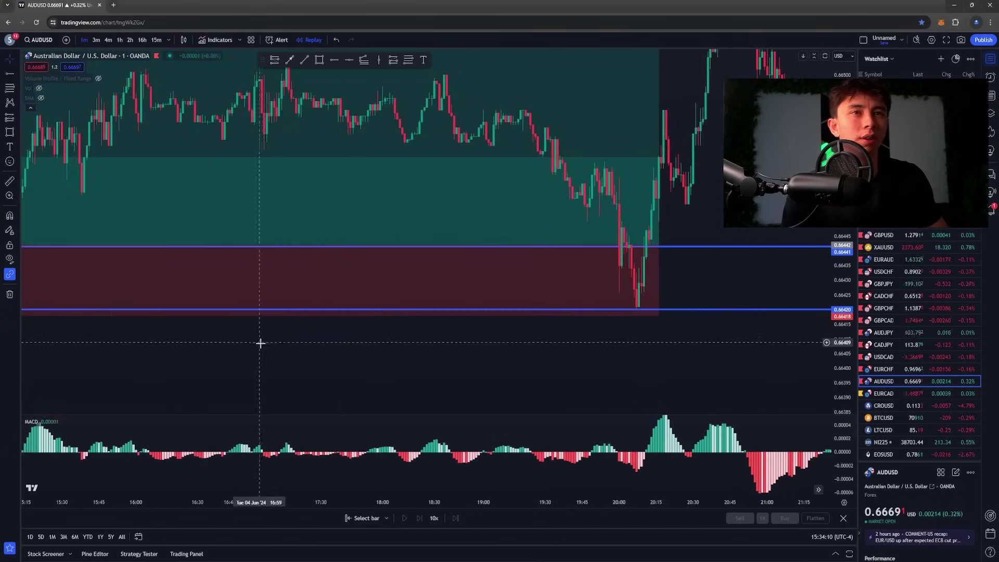
pyautogui.moveTo(471, 337); pyautogui.dragTo(680, 332)
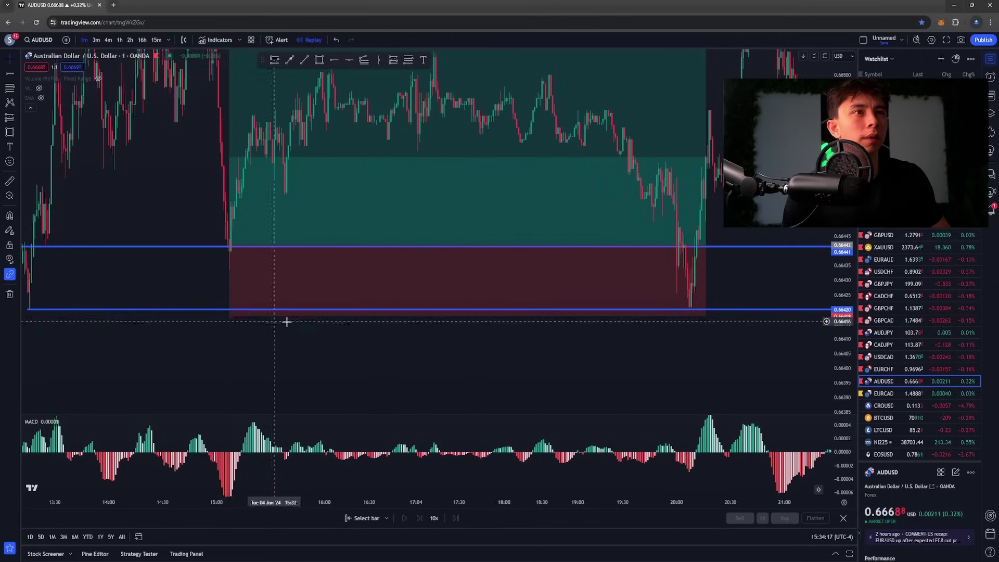
pyautogui.scroll(-5, 286, 321)
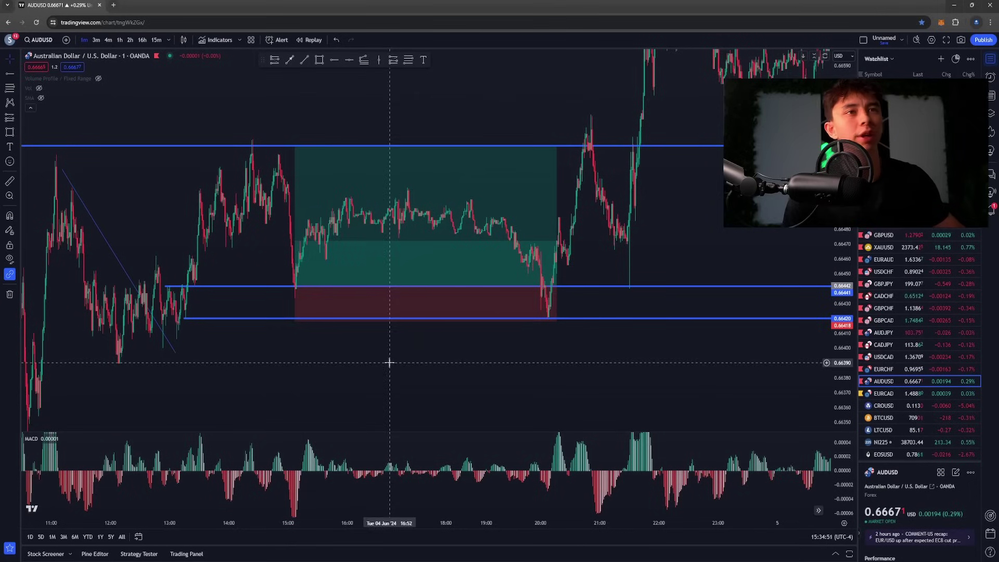
# Show the fixed-range Volume Profile and start Bar Replay from about 14:50 on 4 June.
pyautogui.moveTo(162, 173); pyautogui.dragTo(222, 188)
pyautogui.moveTo(237, 265); pyautogui.dragTo(325, 254)
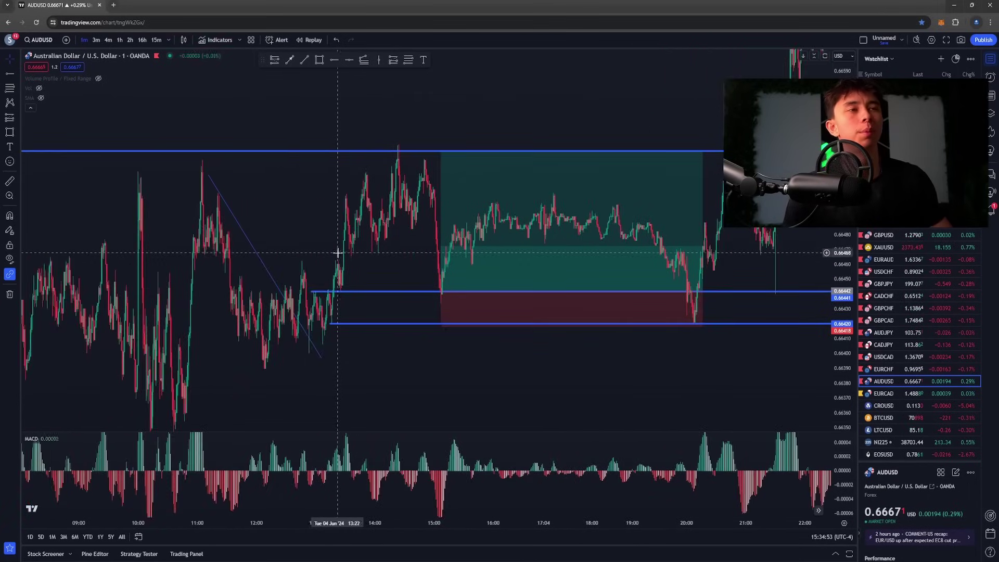
pyautogui.scroll(2, 327, 253)
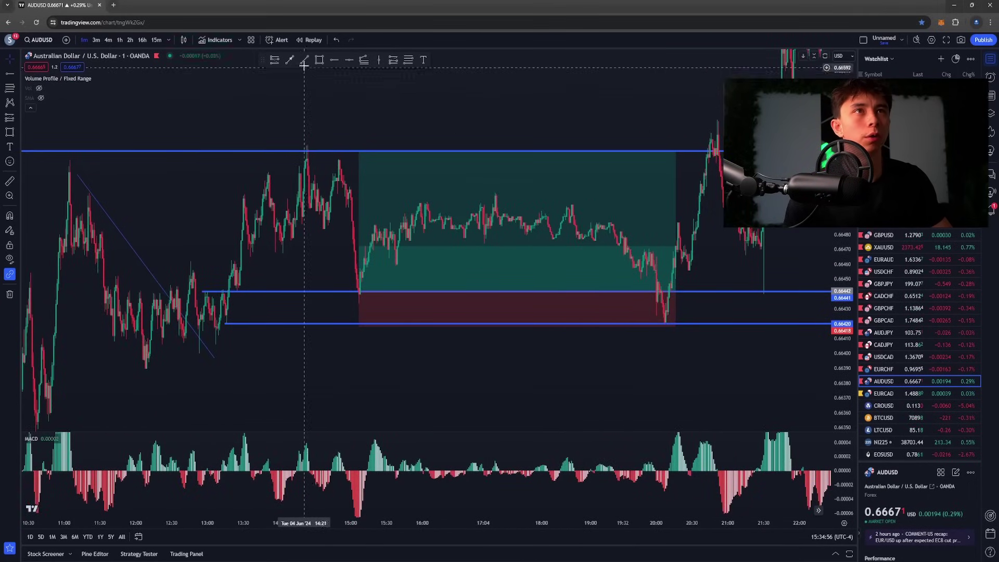
pyautogui.click(307, 41)
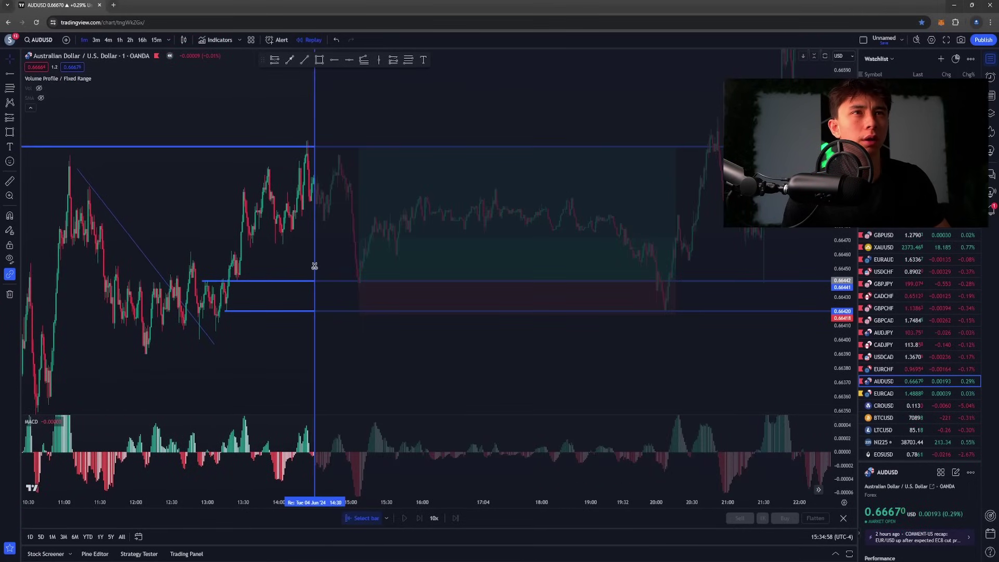
pyautogui.click(337, 283)
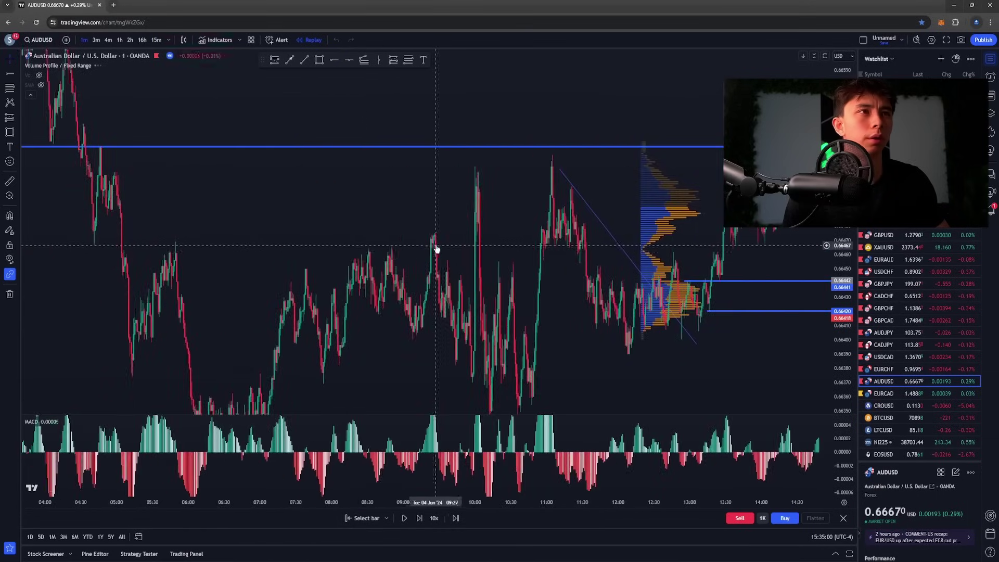
# Draw a rectangle between the two lower marked levels, from 12:31 to about 16:30, over the volume profile cluster.
pyautogui.scroll(3, 435, 246)
pyautogui.moveTo(437, 249); pyautogui.dragTo(239, 246)
pyautogui.click(319, 60)
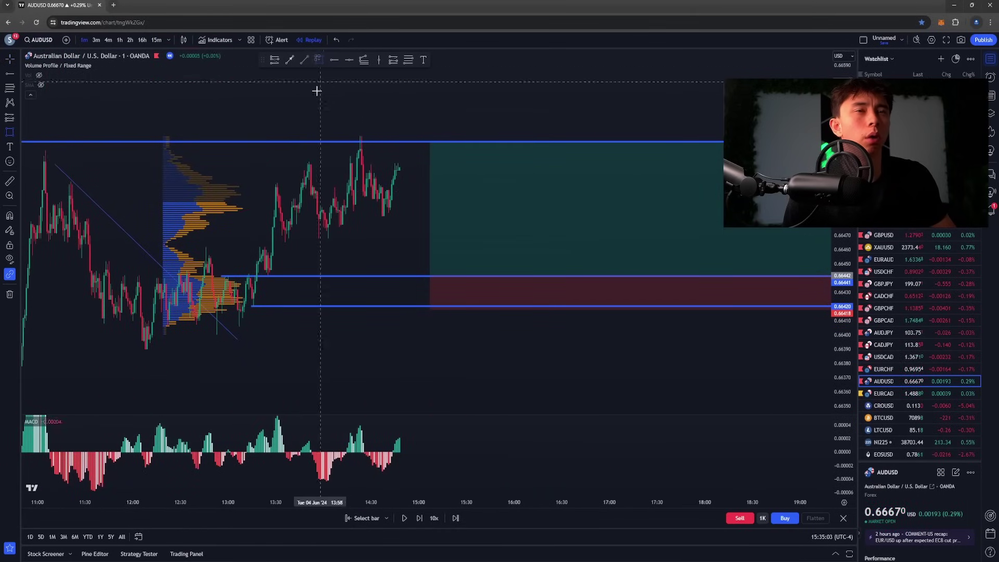
pyautogui.click(182, 306)
pyautogui.click(561, 279)
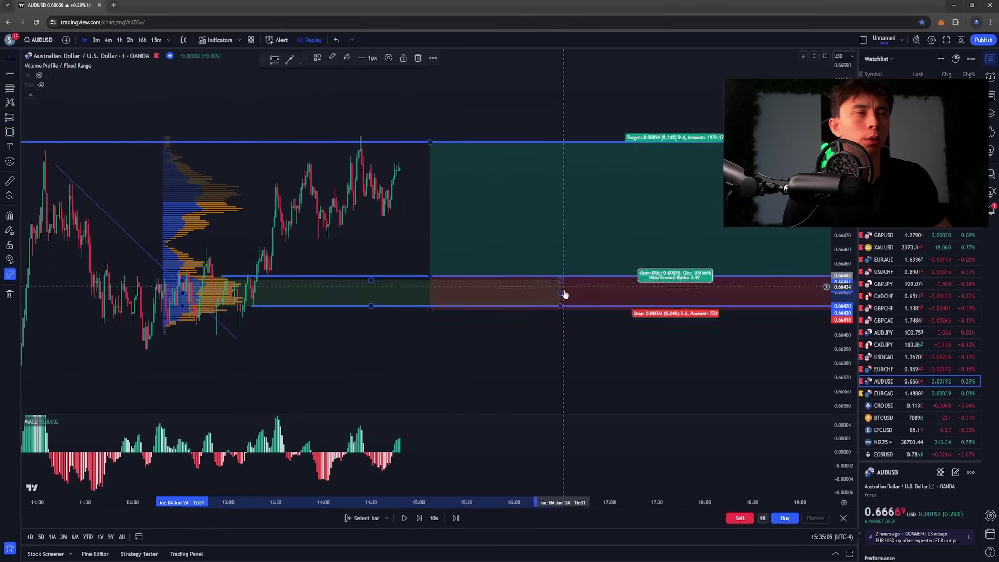
# Extend the rectangle's end to about 17:30 within the long position's stop area.
pyautogui.moveTo(562, 351); pyautogui.dragTo(461, 358)
pyautogui.scroll(-2, 400, 326)
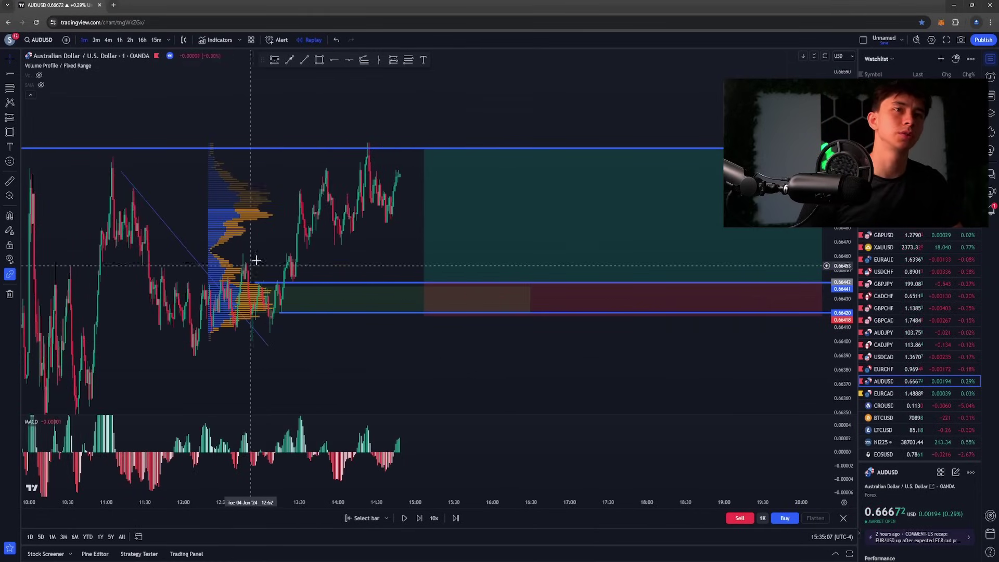
pyautogui.click(500, 283)
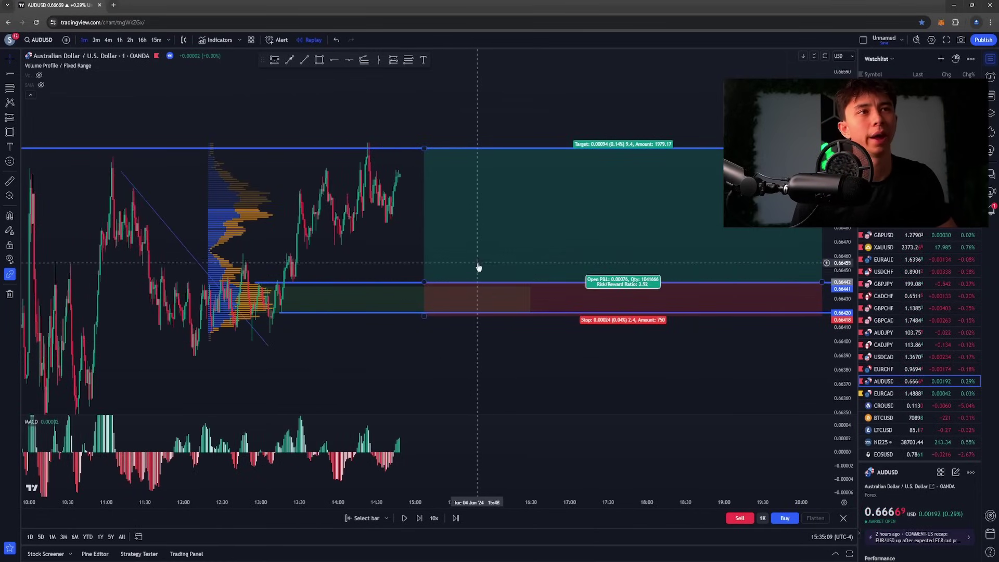
pyautogui.moveTo(560, 332); pyautogui.dragTo(442, 350)
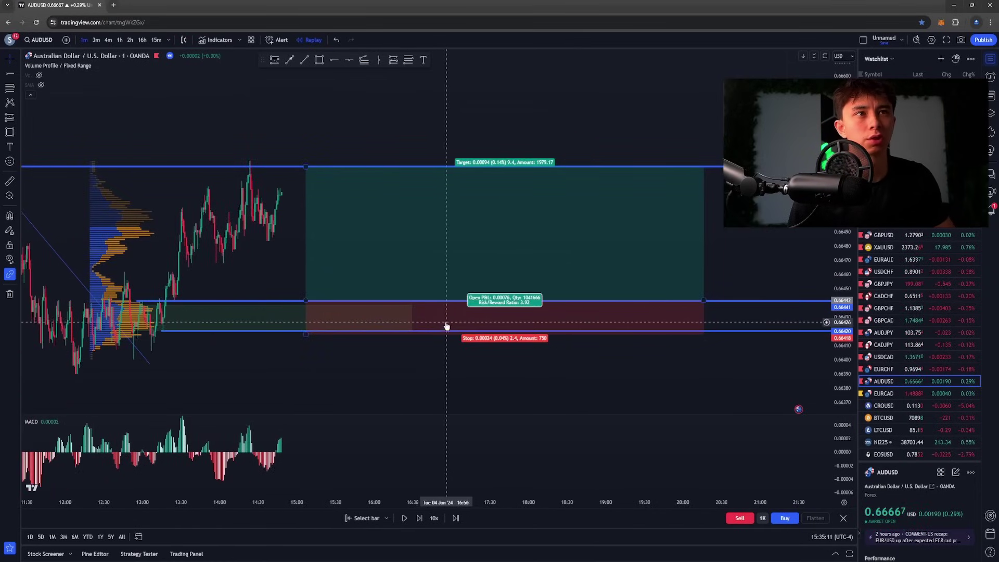
pyautogui.moveTo(412, 317); pyautogui.dragTo(495, 318)
pyautogui.click(284, 406)
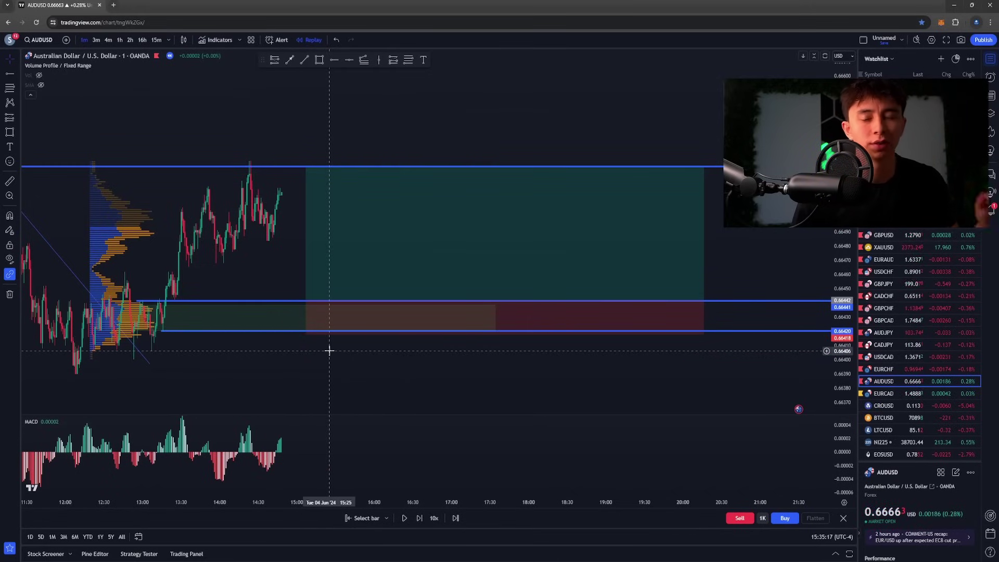
# Exit Bar Replay mode and hide the fixed-range Volume Profile.
pyautogui.click(312, 45)
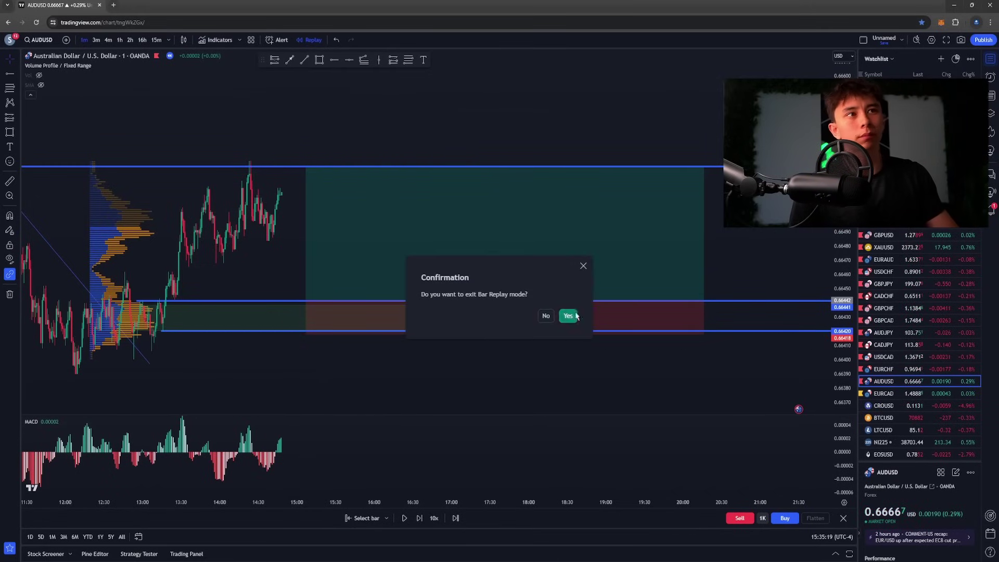
pyautogui.click(570, 315)
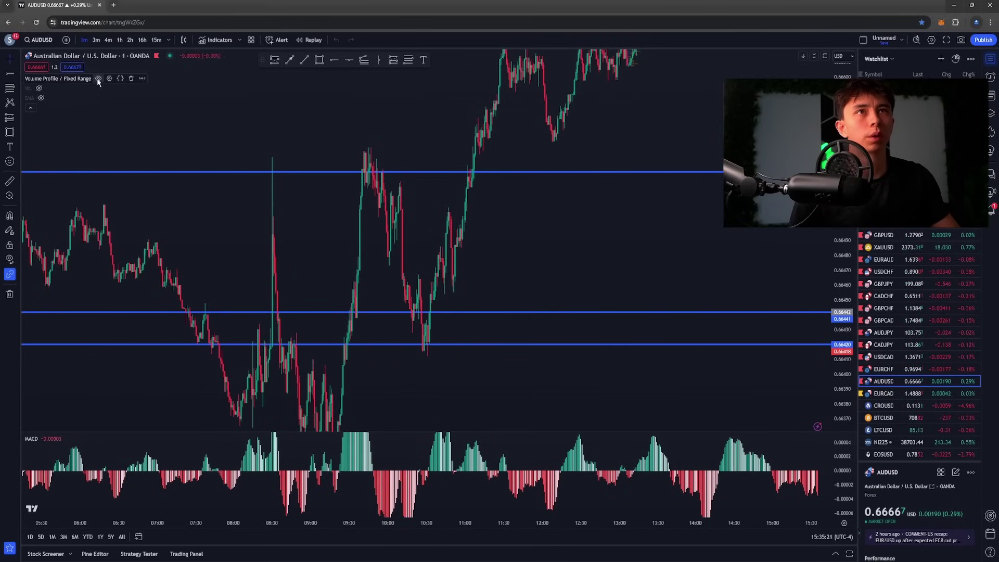
pyautogui.click(98, 79)
# Examine how AUDUSD reacts at the rectangle zone and the stop around 20:00, and its subsequent move around the upper level.
pyautogui.scroll(-10, 333, 203)
pyautogui.moveTo(442, 268); pyautogui.dragTo(663, 252)
pyautogui.scroll(4, 354, 359)
pyautogui.moveTo(312, 368); pyautogui.dragTo(787, 353)
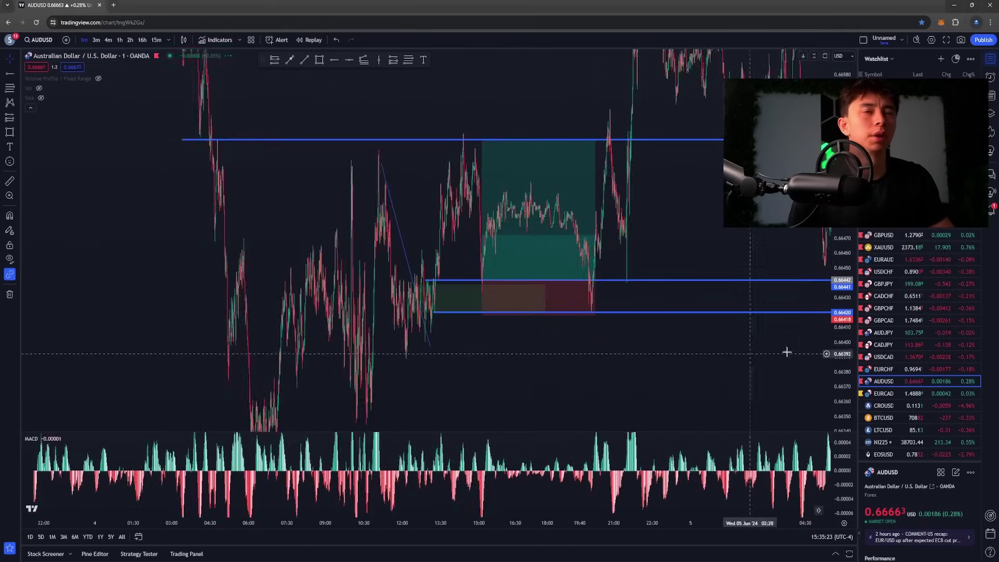
pyautogui.scroll(3, 786, 352)
pyautogui.scroll(3, 397, 356)
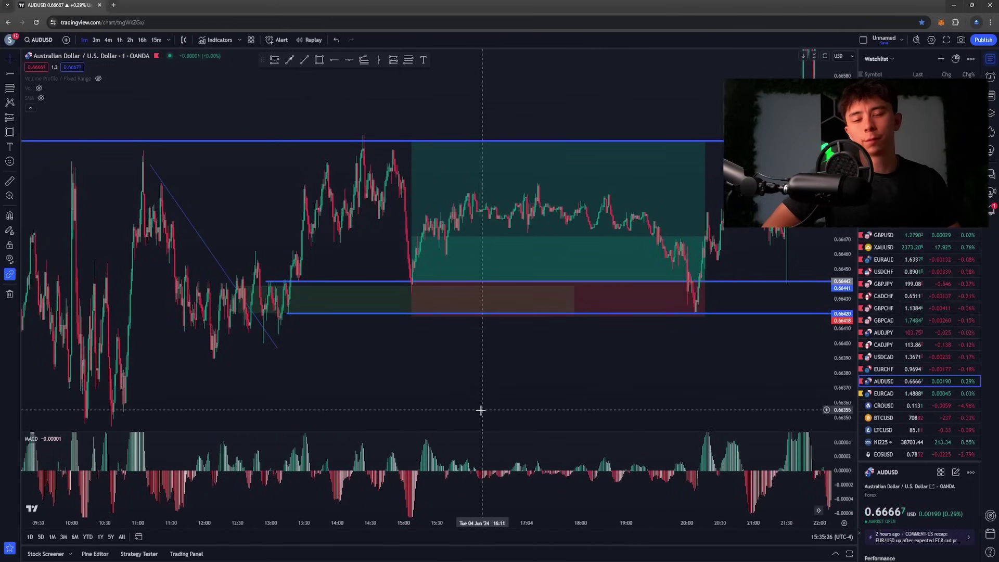
pyautogui.moveTo(479, 401); pyautogui.dragTo(352, 379)
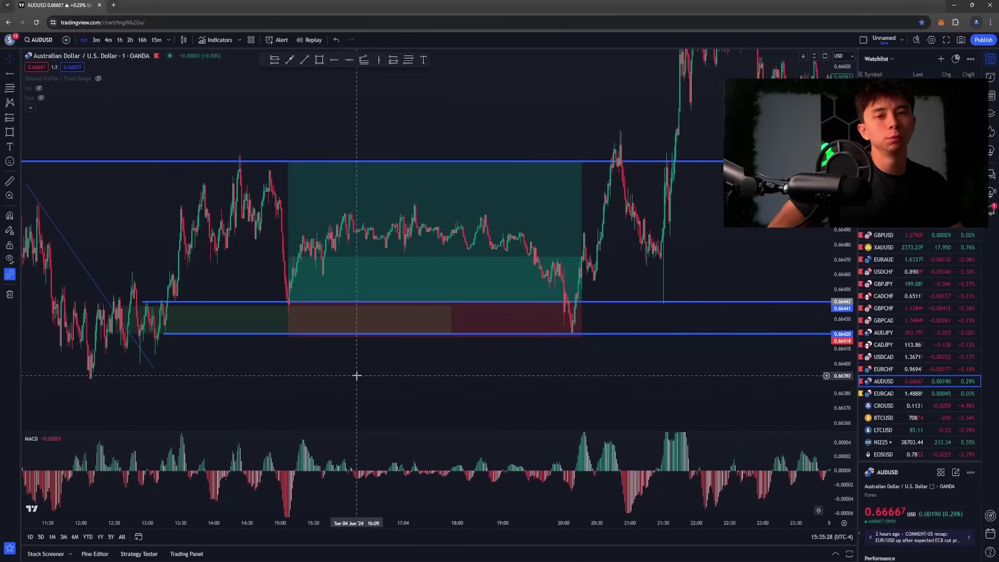
pyautogui.moveTo(437, 408); pyautogui.dragTo(331, 410)
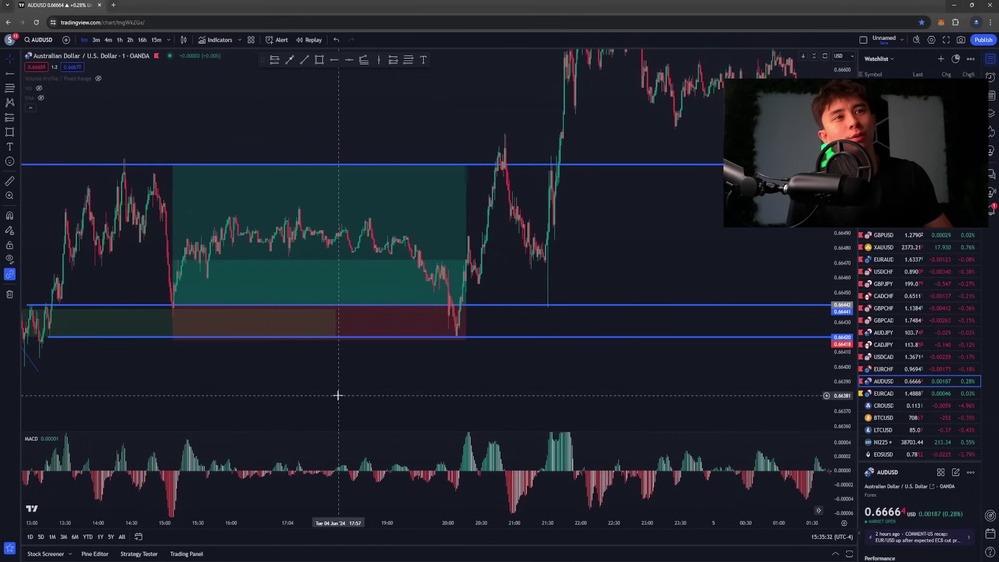
pyautogui.scroll(-3, 307, 377)
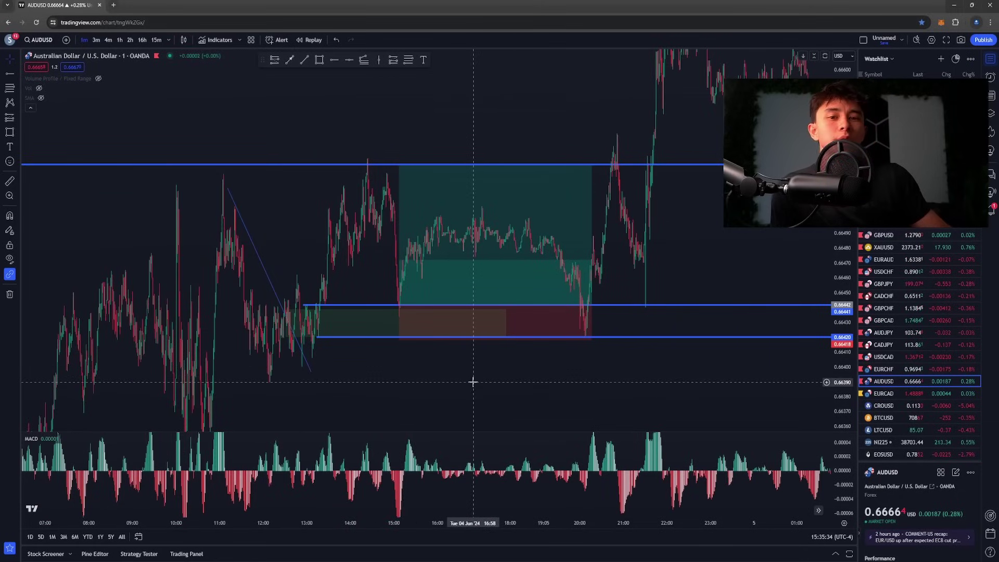
pyautogui.scroll(3, 472, 382)
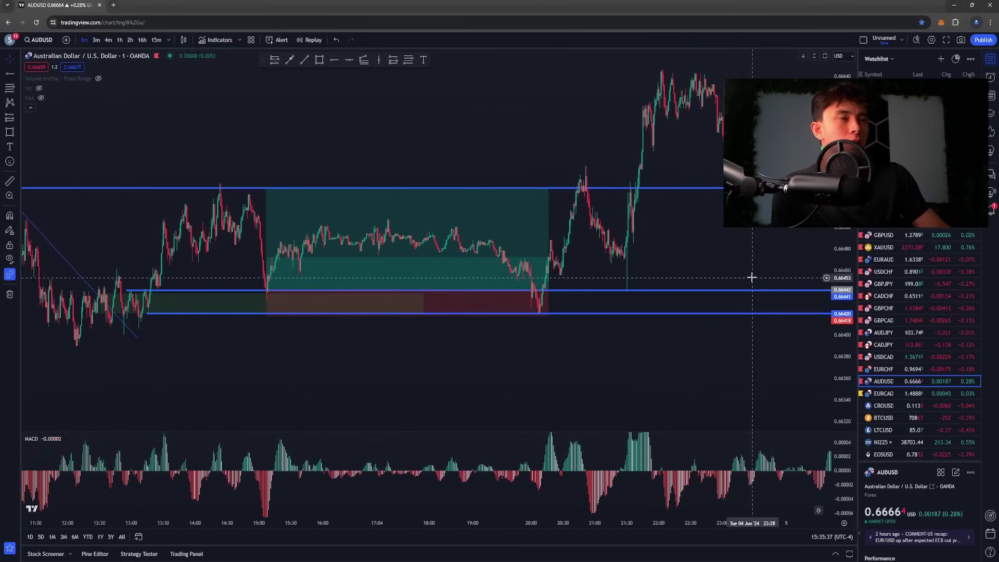
pyautogui.scroll(-3, 760, 241)
pyautogui.moveTo(778, 240); pyautogui.dragTo(576, 262)
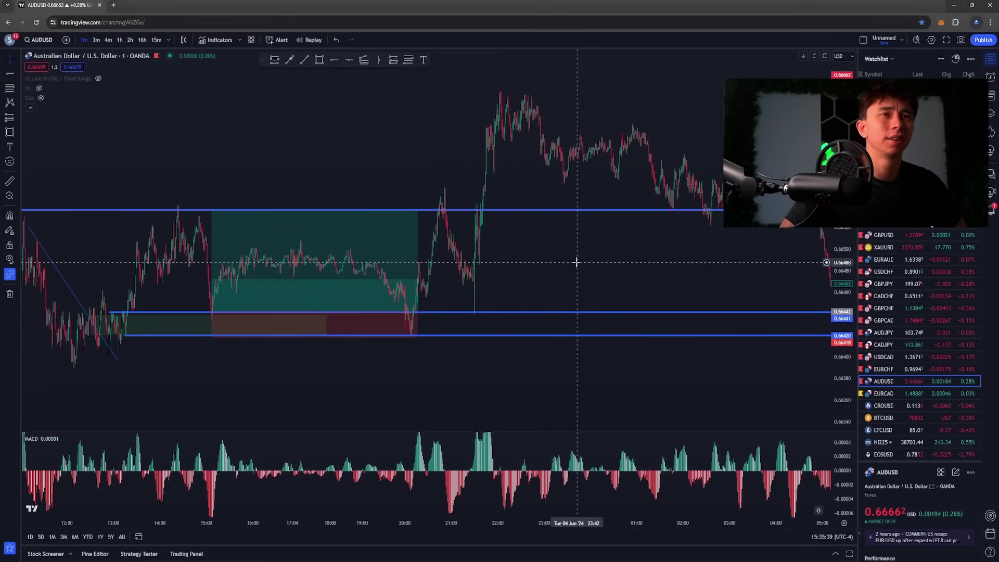